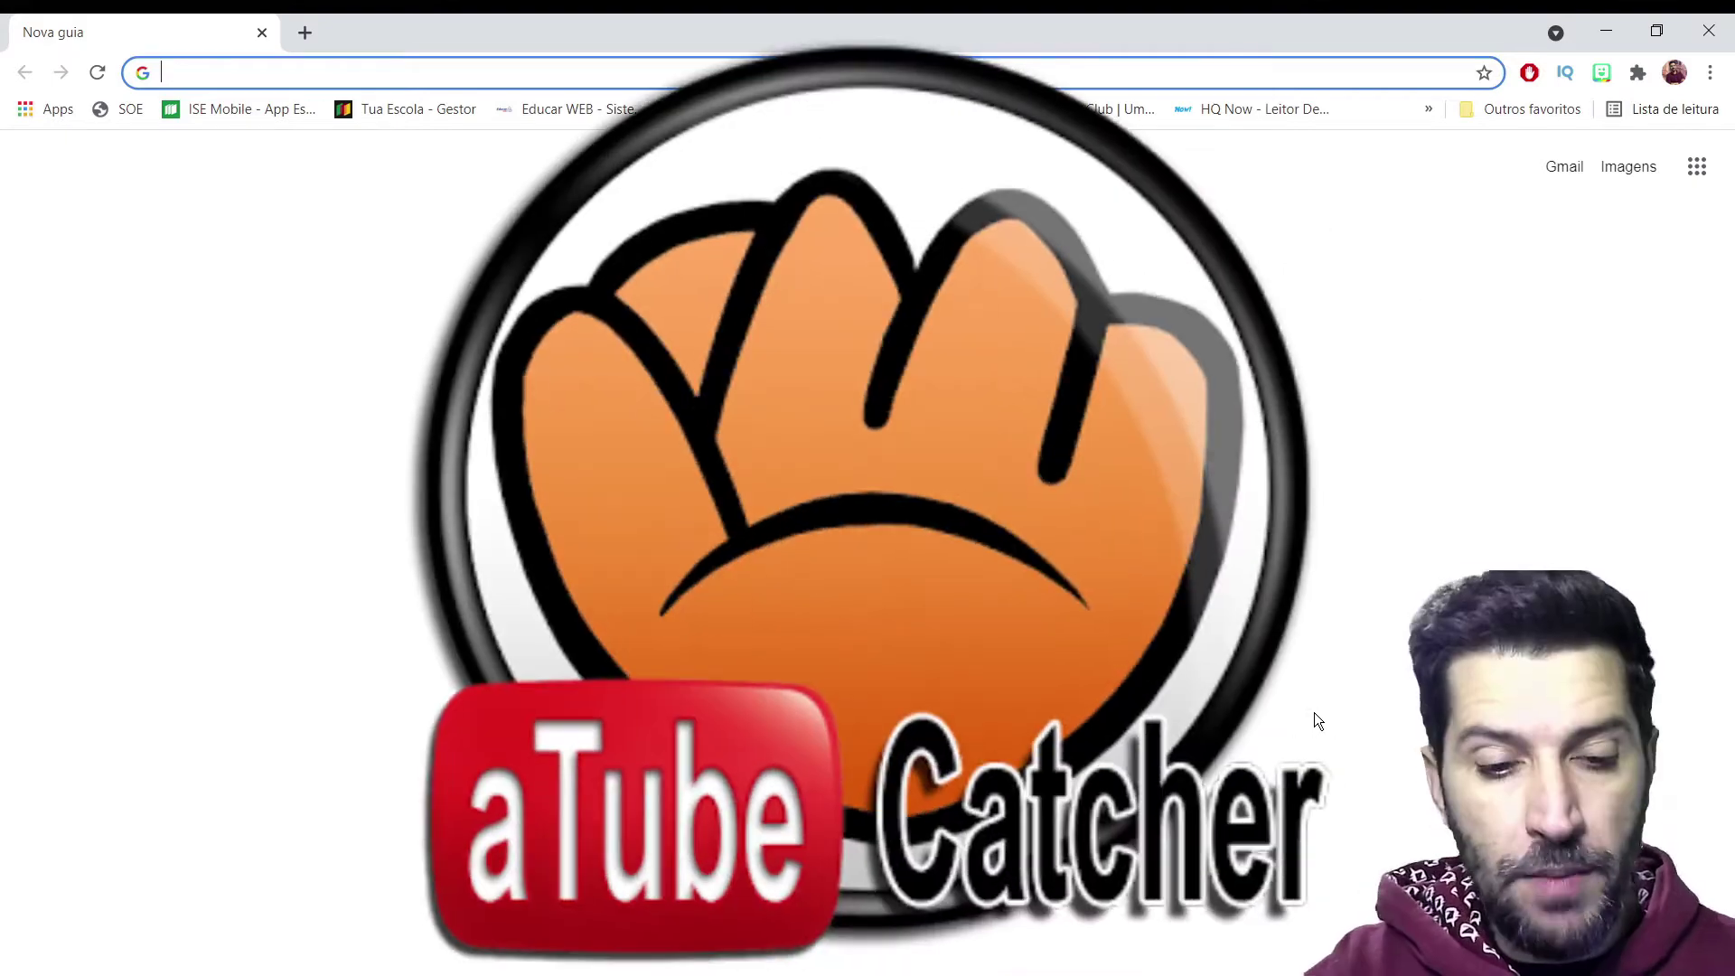
- Download the aTube Catcher installer from atube.me
type("at")
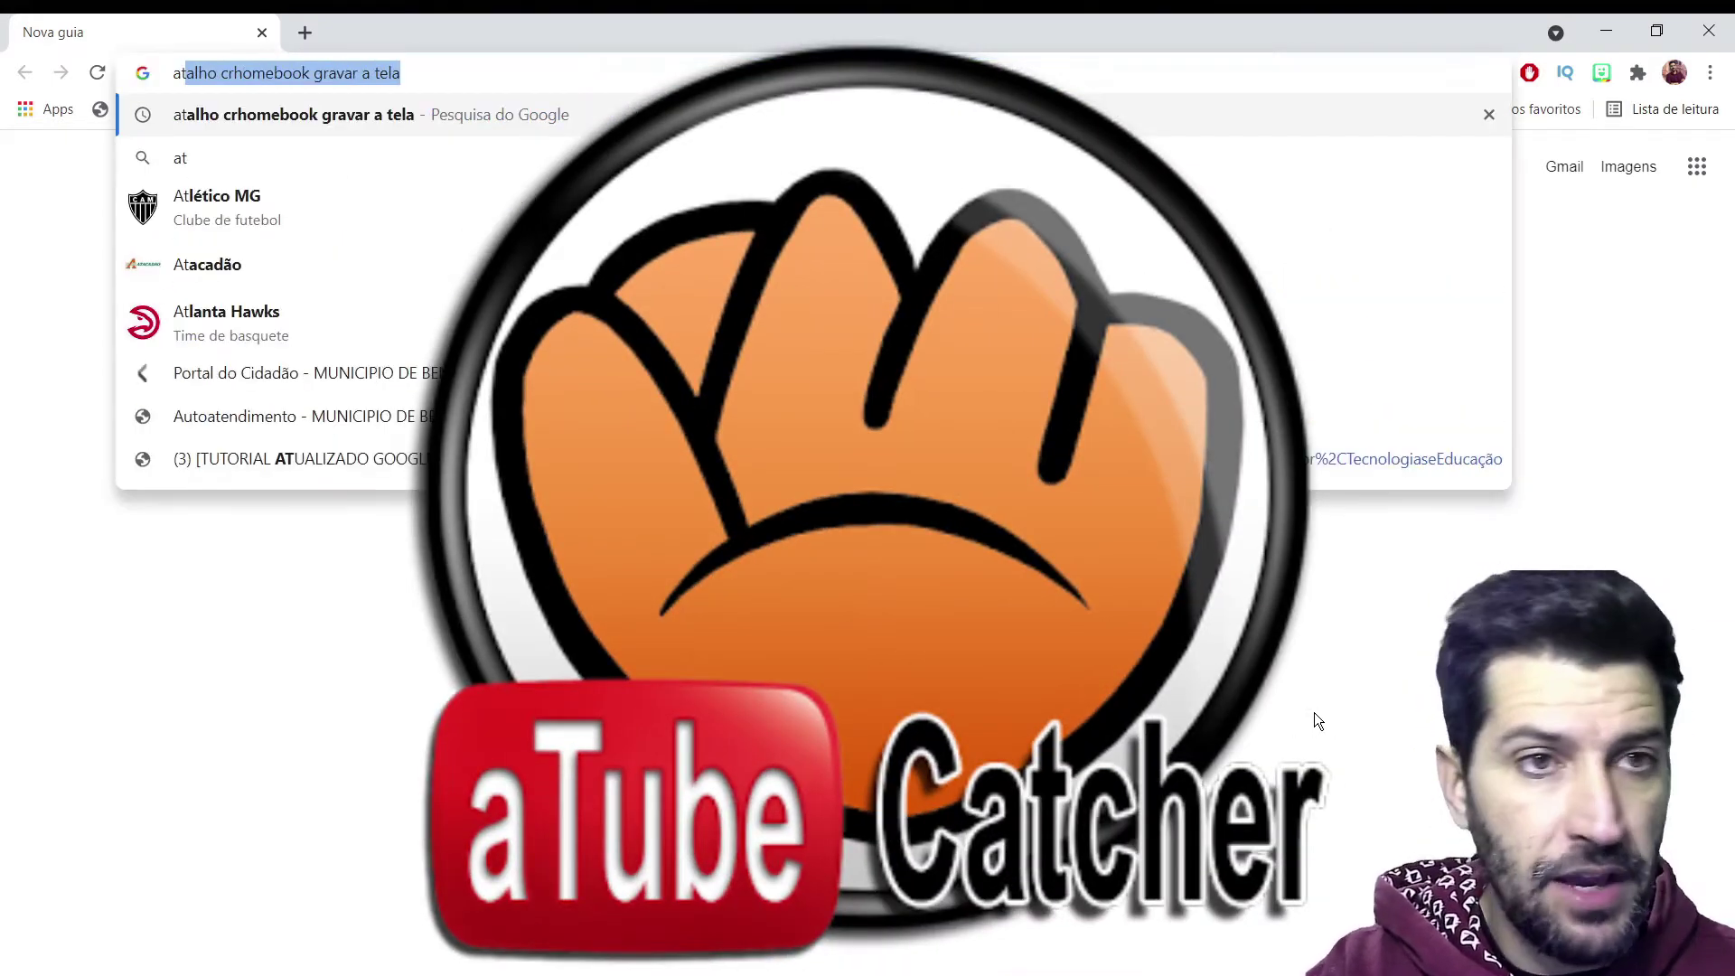
type("ube.me")
key("Return")
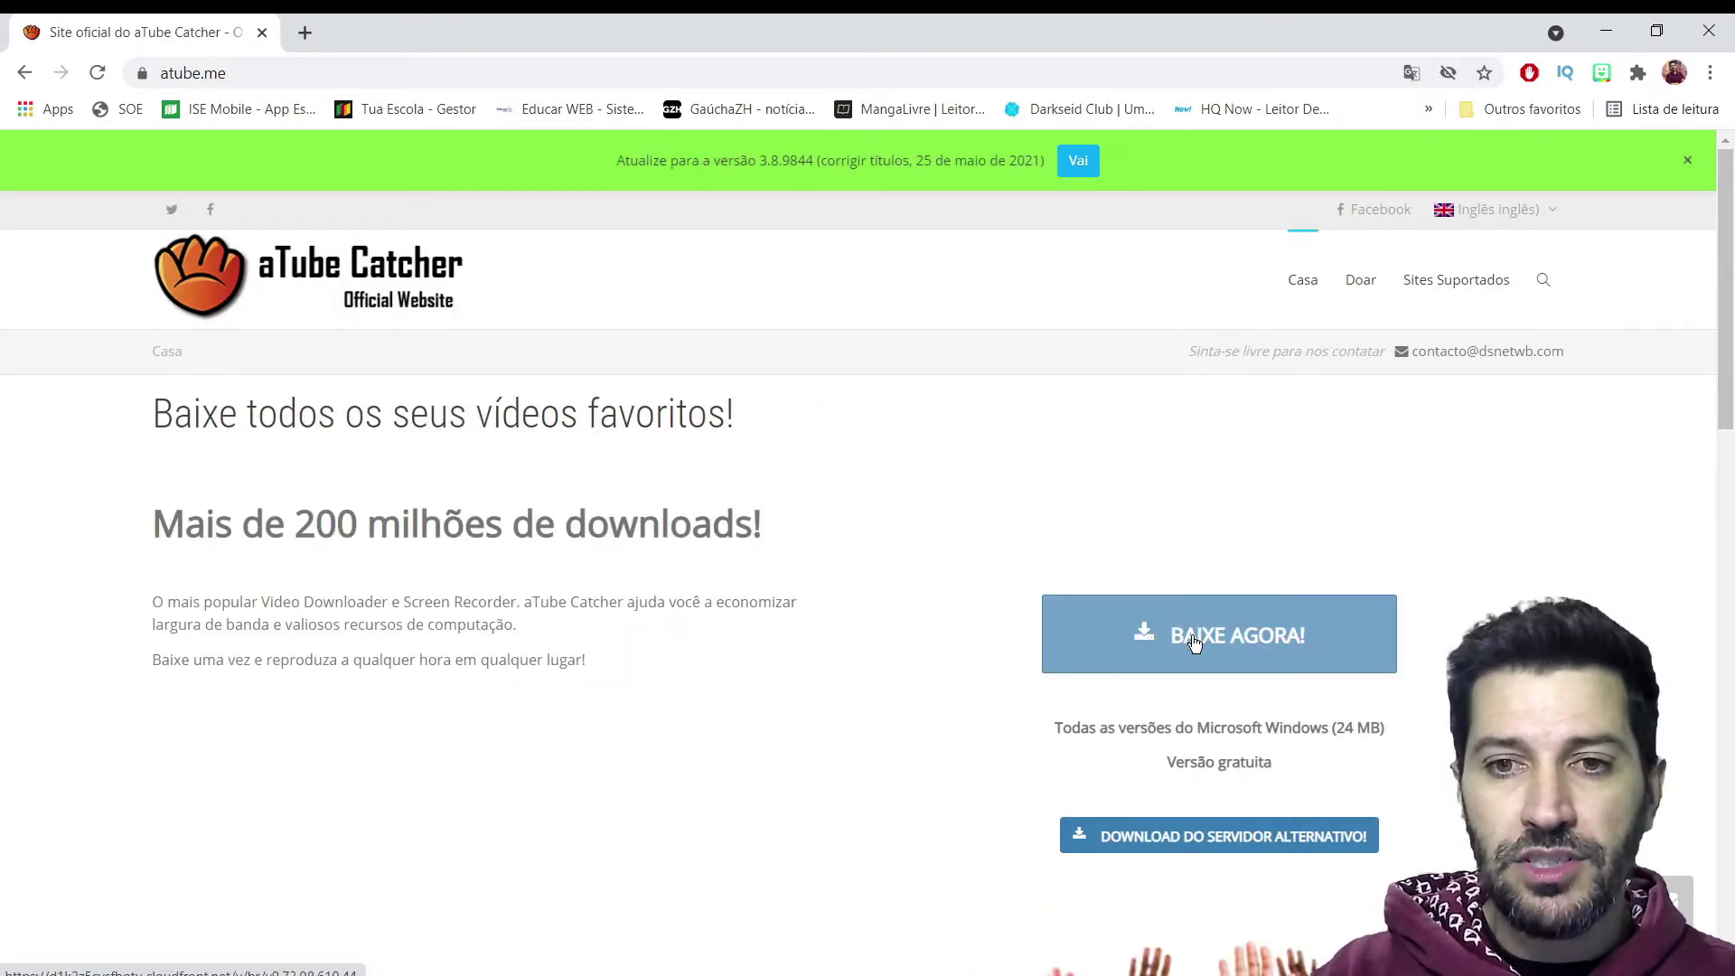
left_click(1194, 643)
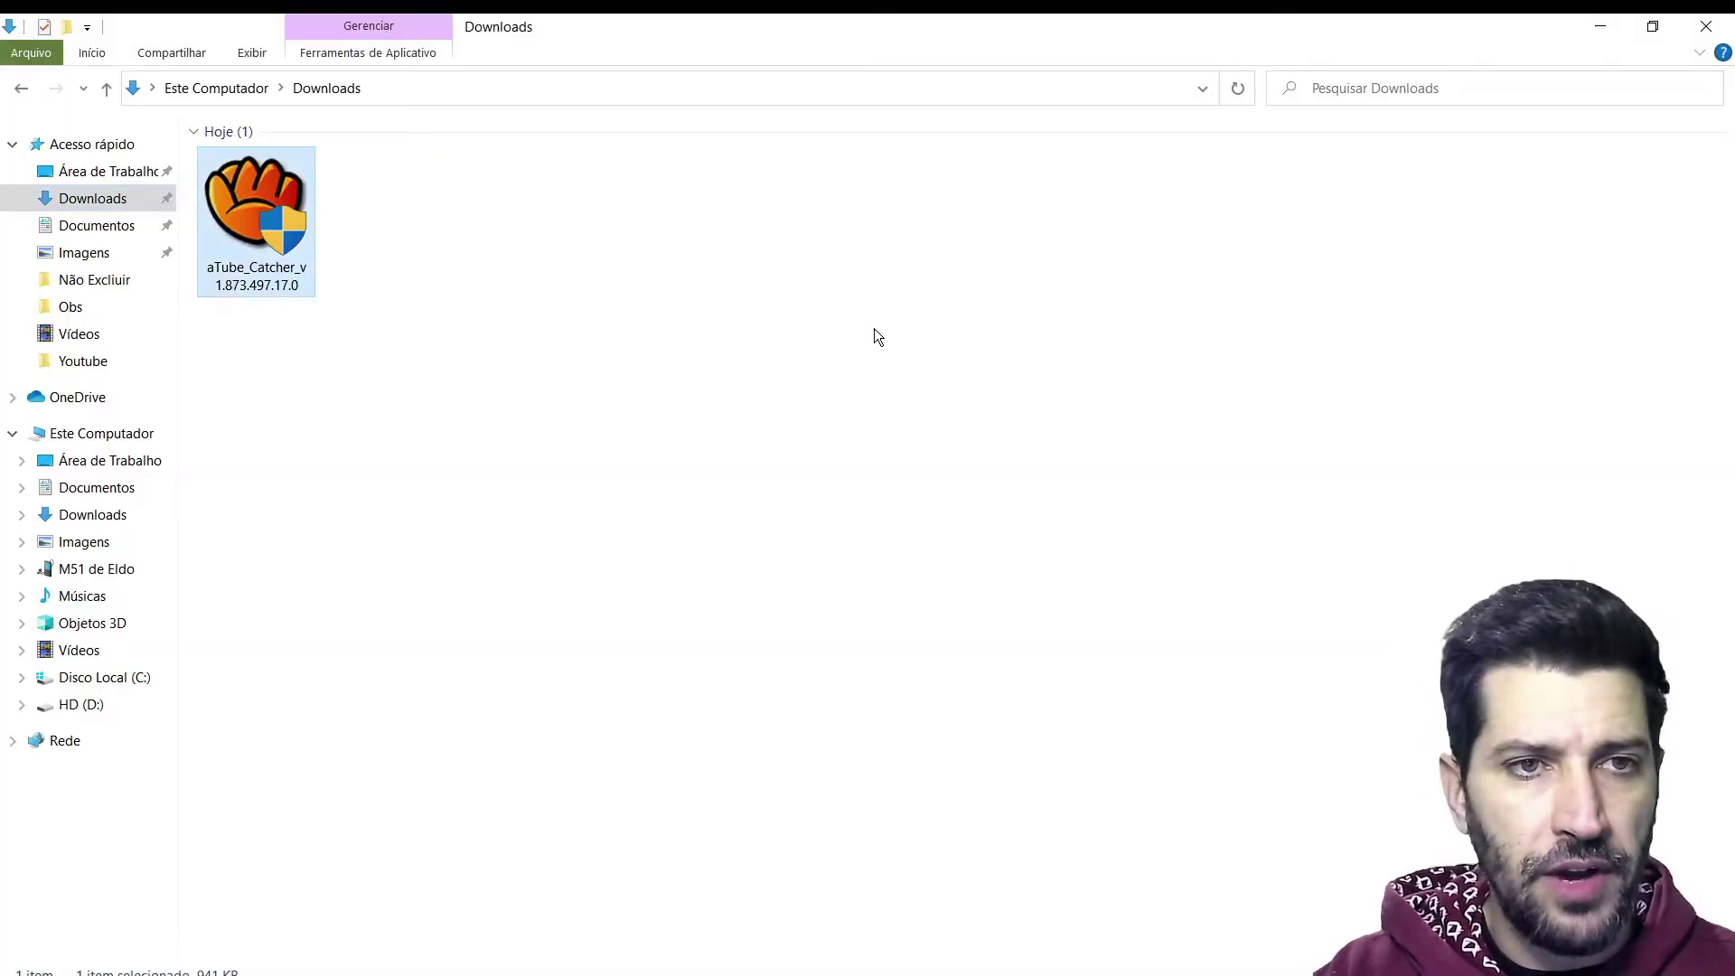
- Install aTube Catcher from the downloaded file, skipping all optional offers, and open its video downloader
key("Return")
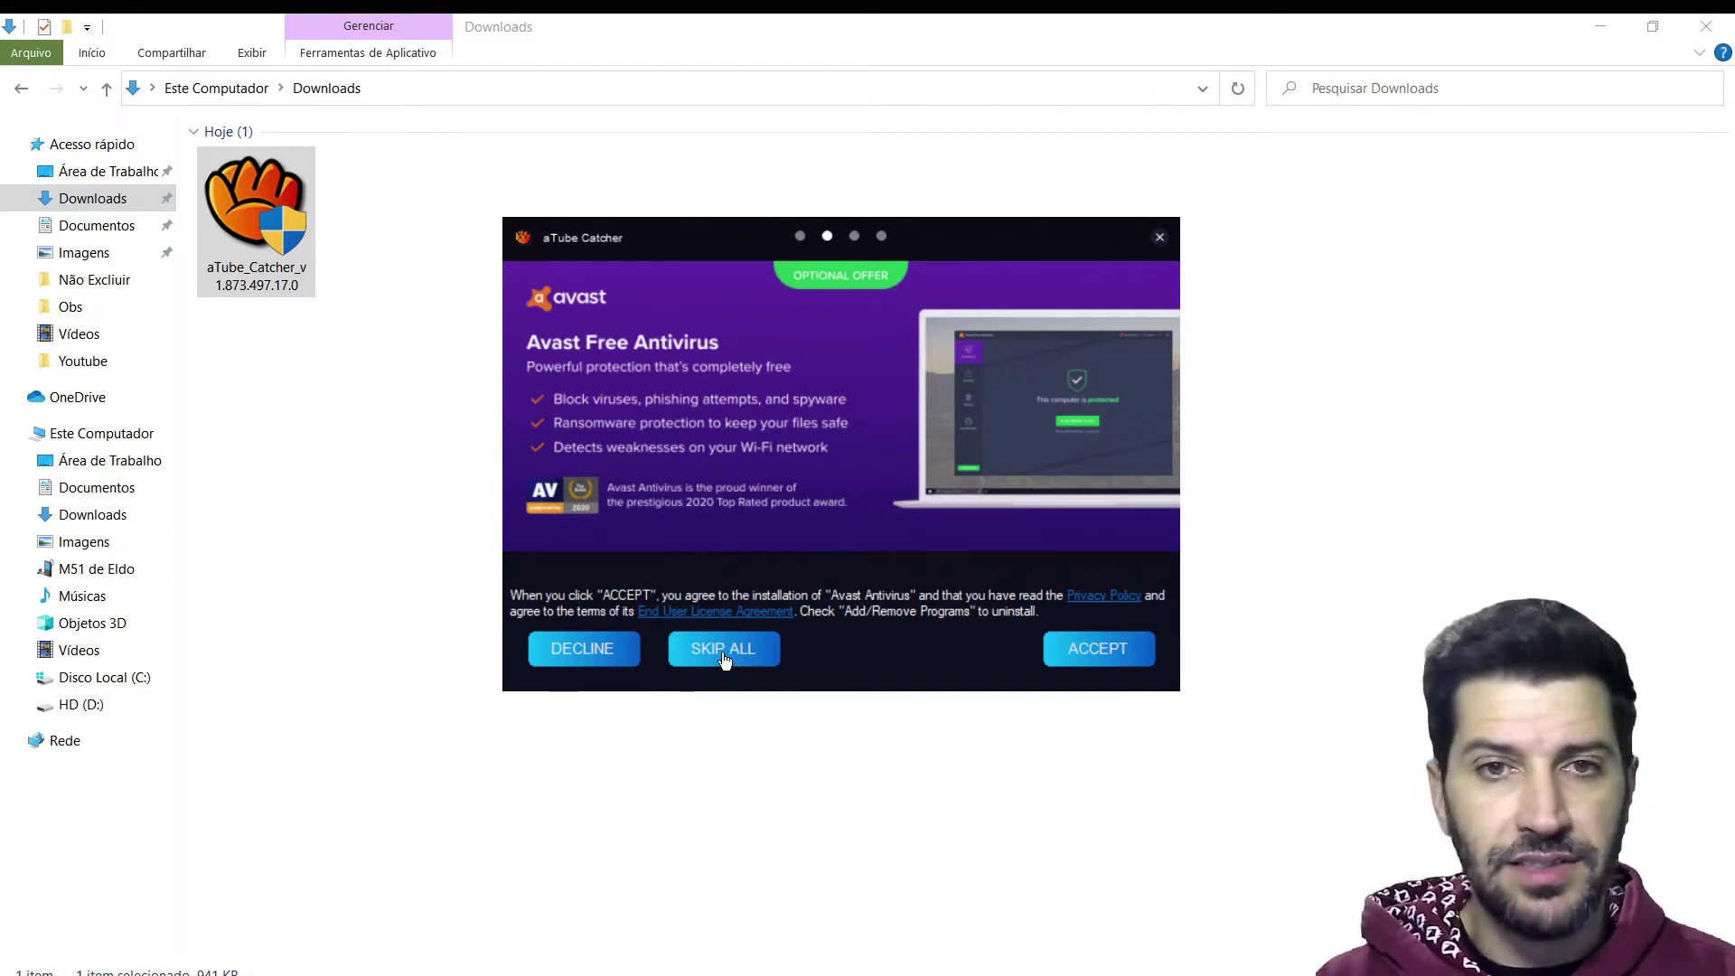
left_click(725, 660)
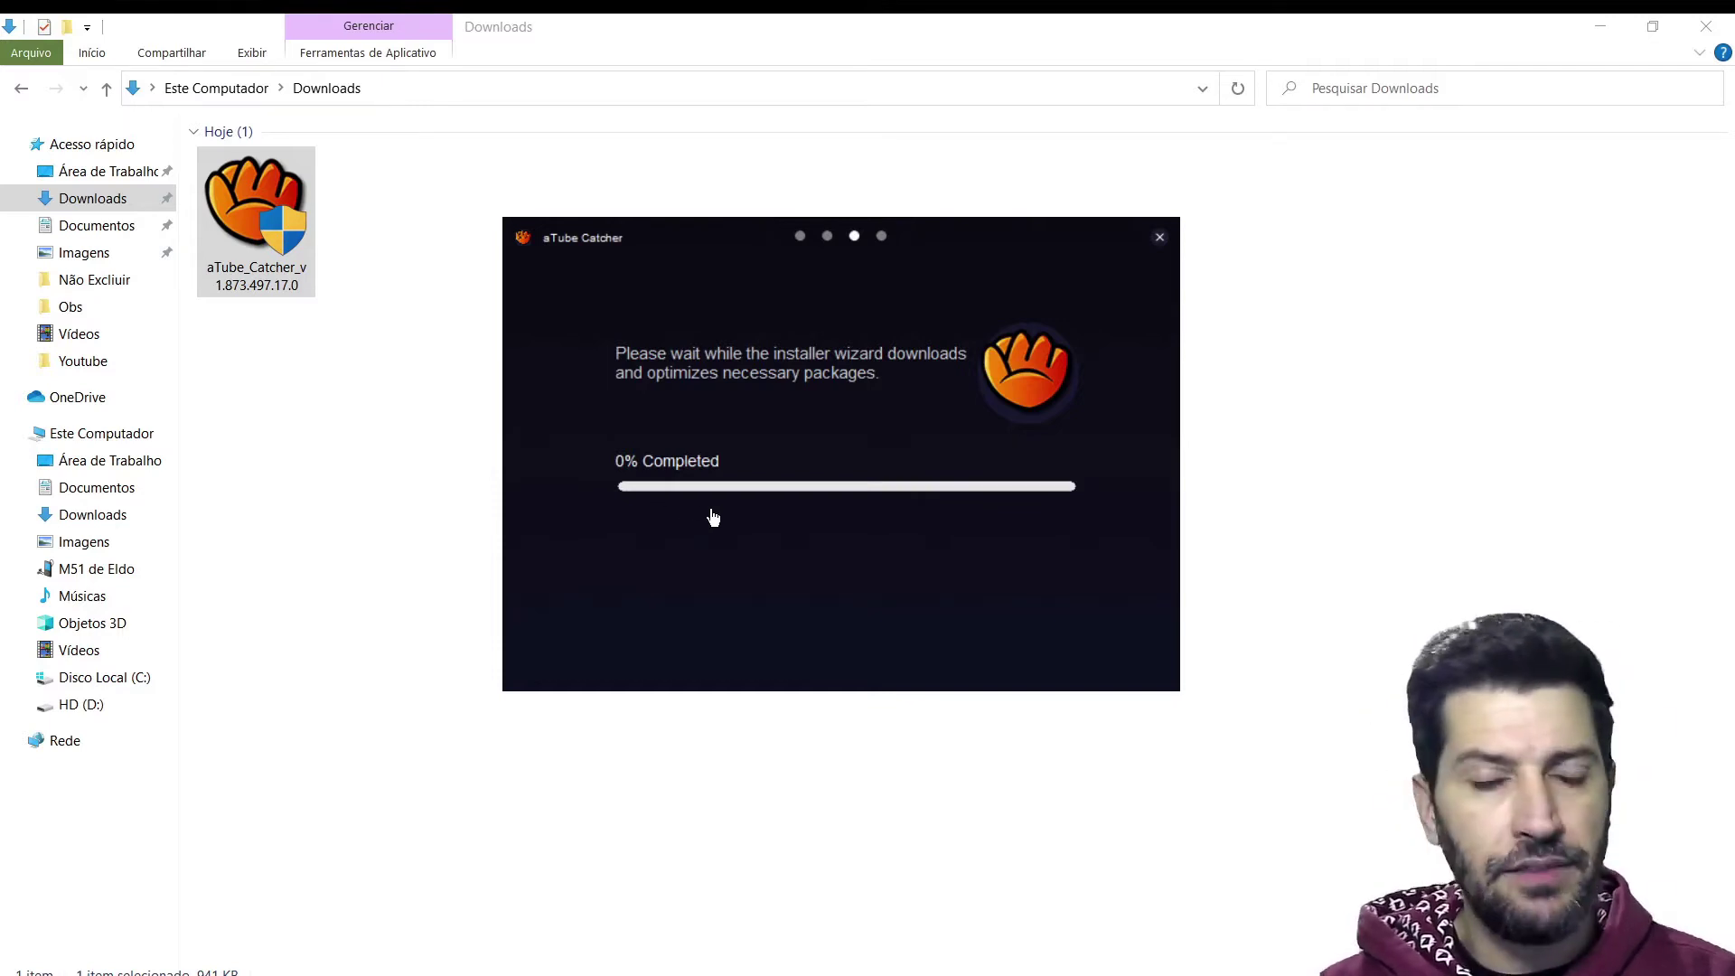
mouse_move(1356, 947)
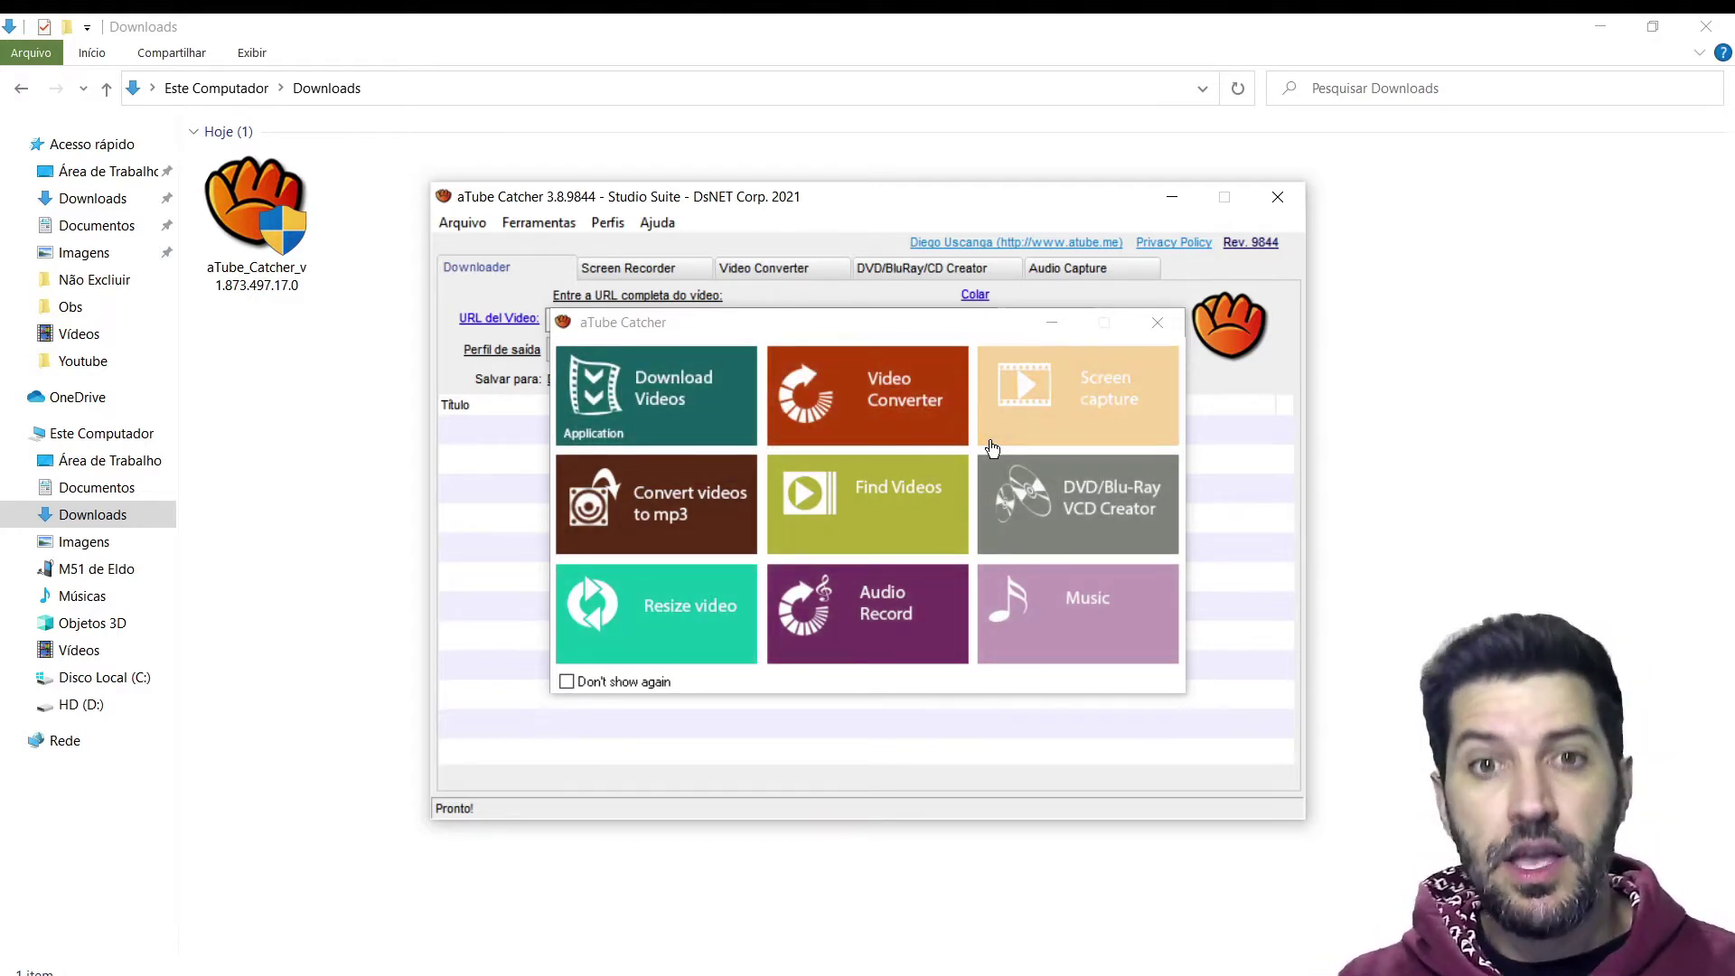
left_click(644, 387)
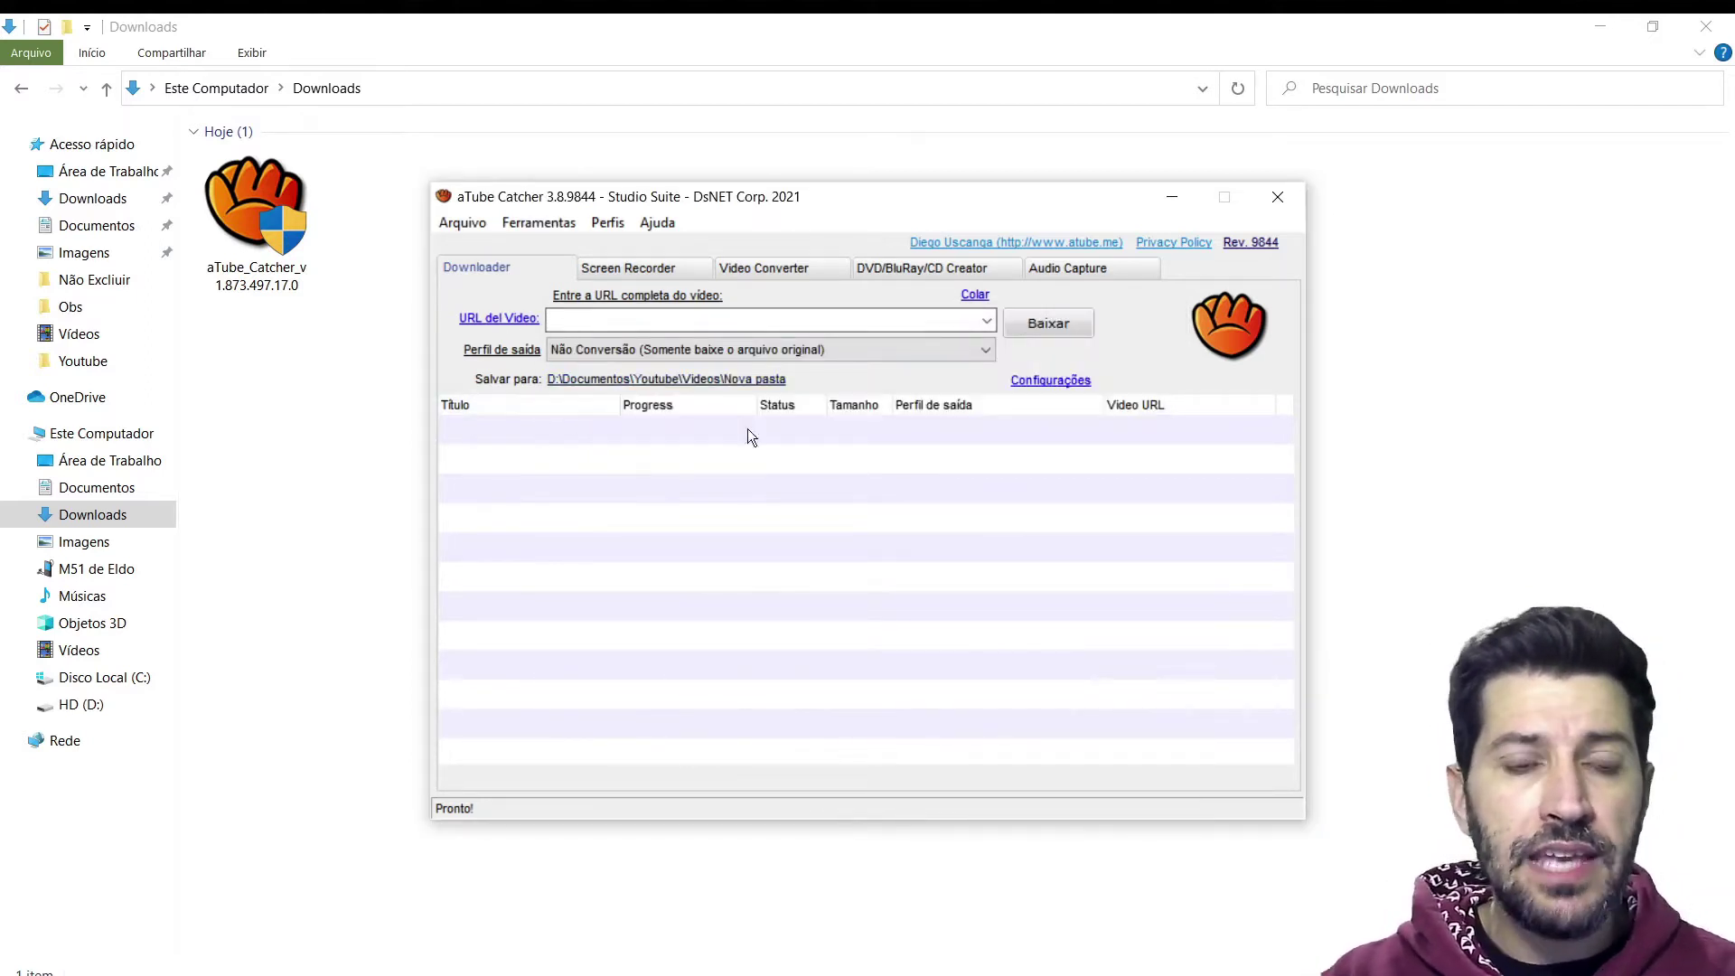
left_click(588, 316)
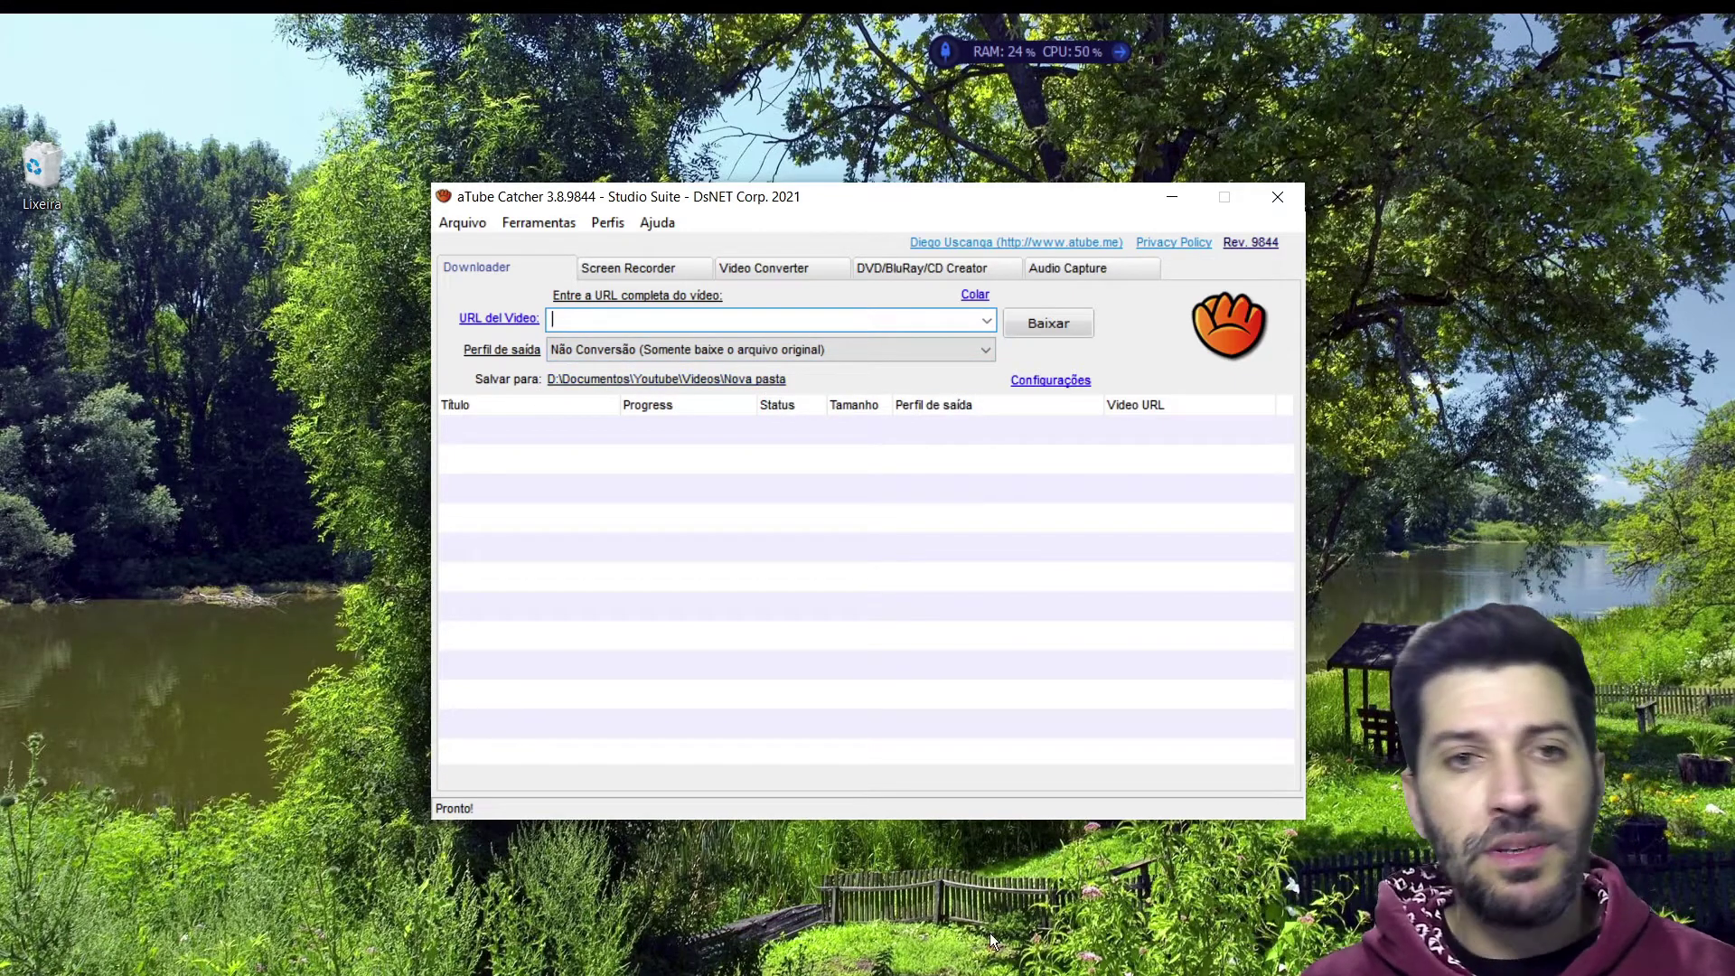
- Copy the address of the INTERNET PATROCINADA YouTube video from the browser, pause the video, and paste the link into aTube Catcher as the video URL
left_click(1130, 957)
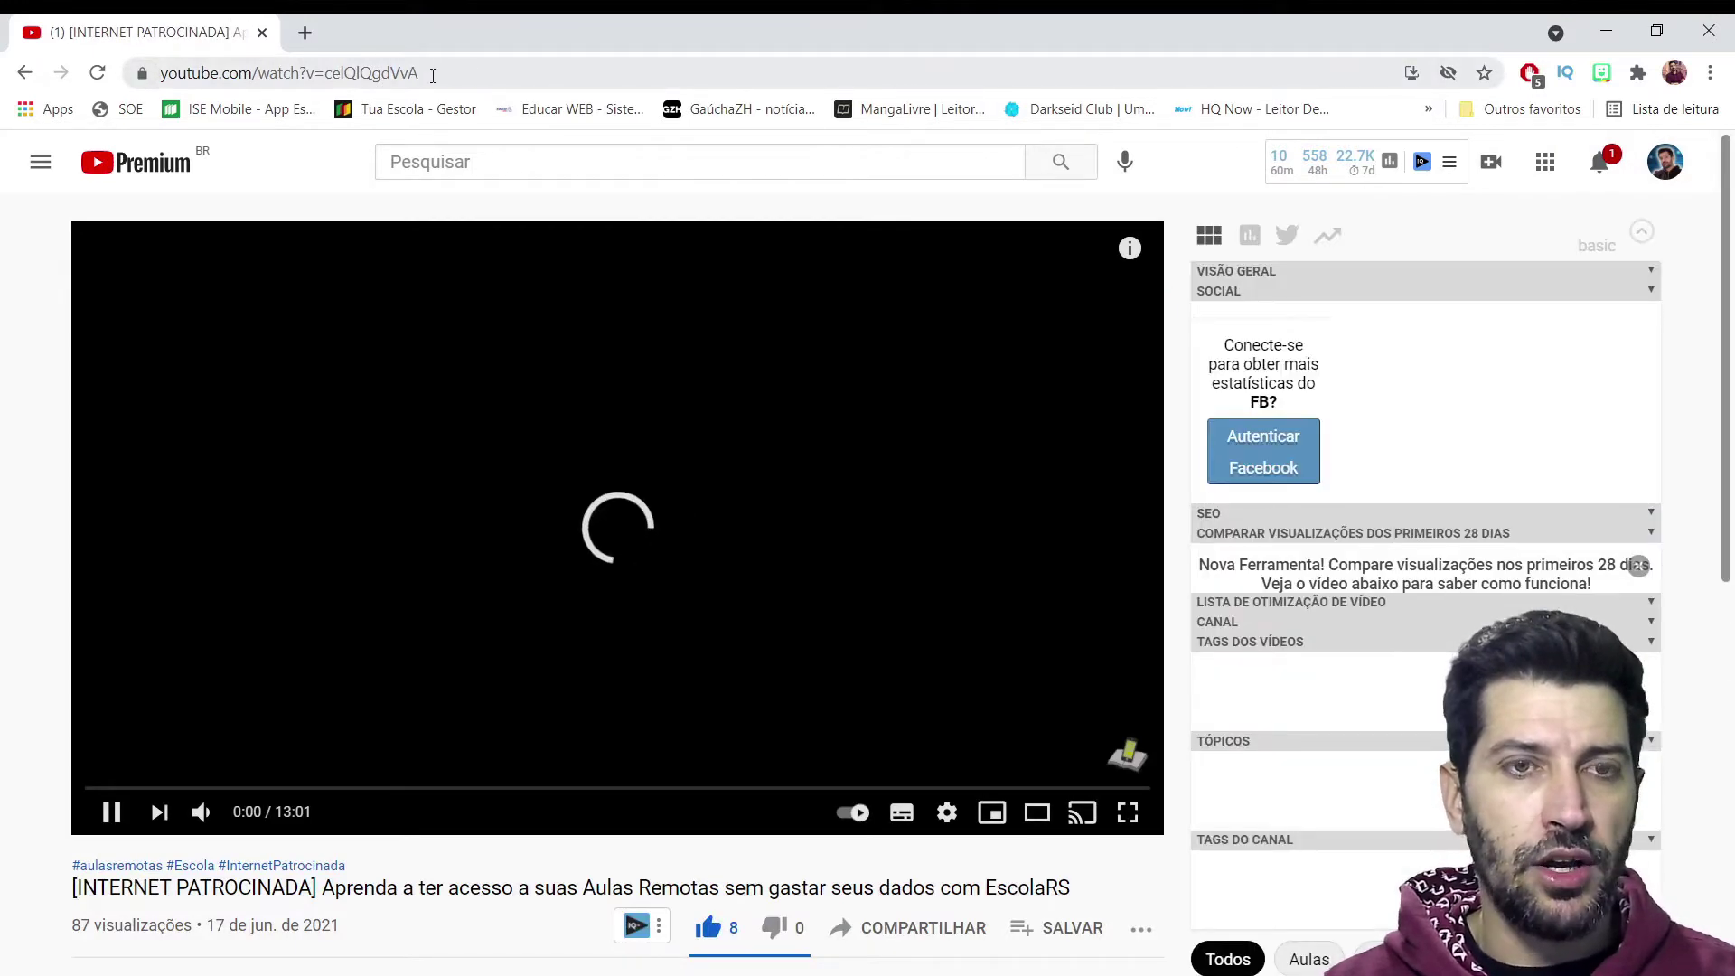
left_click_drag(160, 72, 458, 38)
right_click(350, 74)
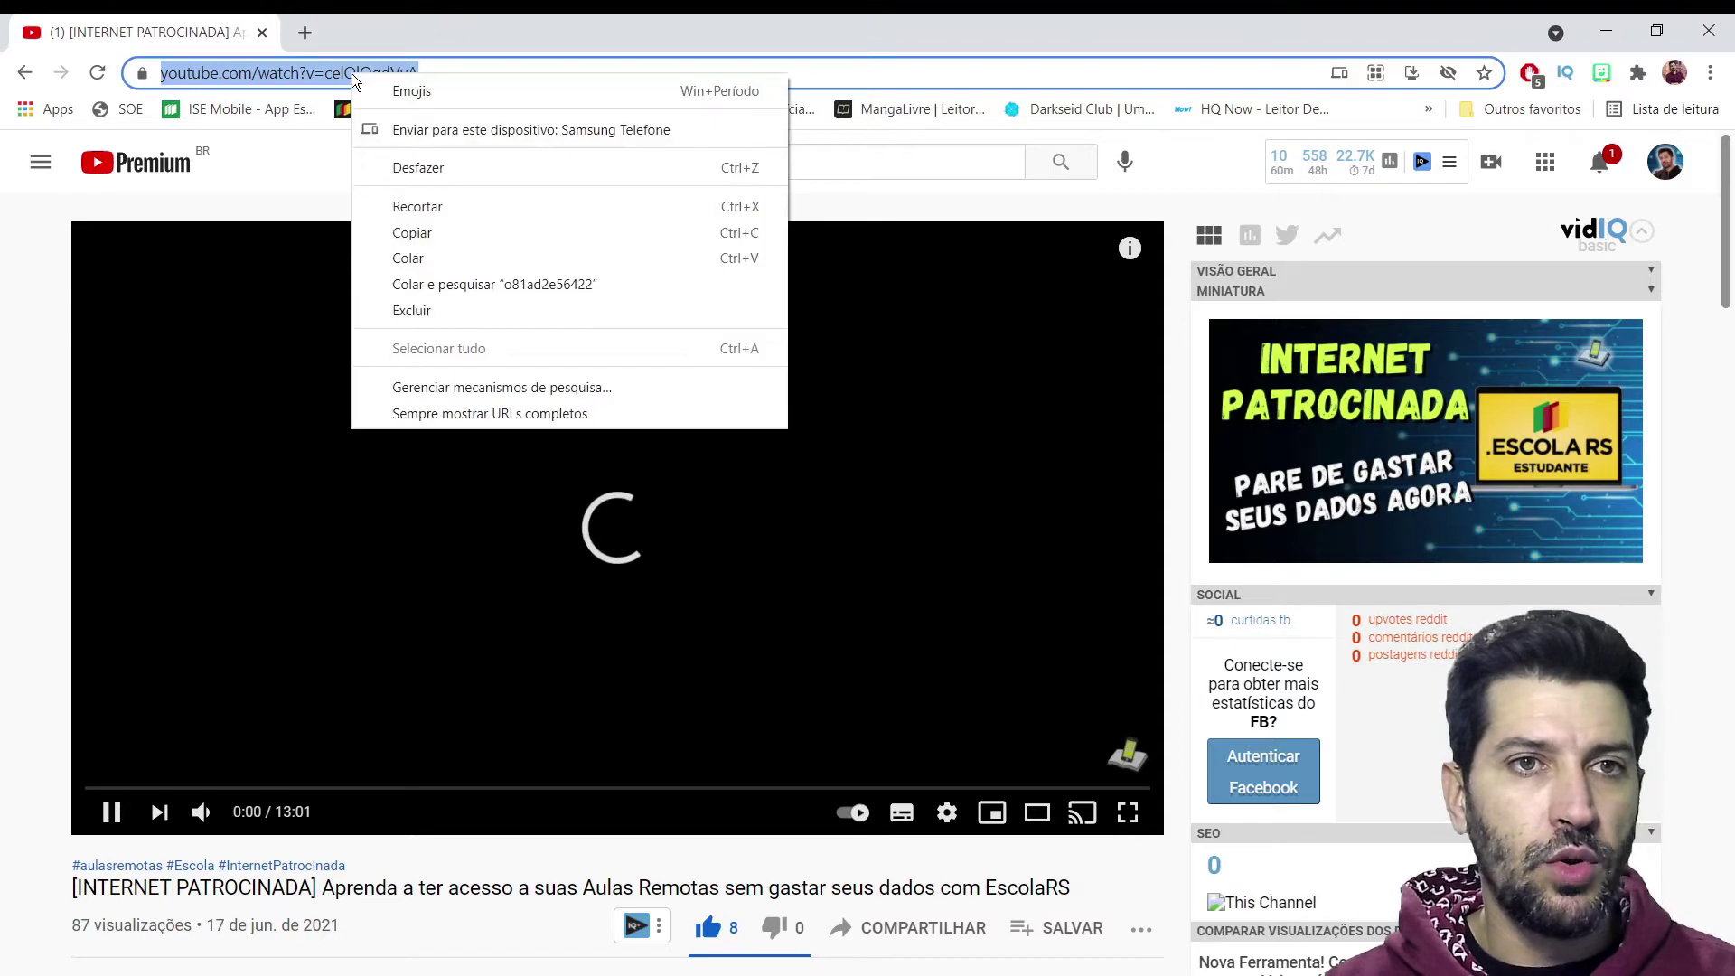
left_click(418, 237)
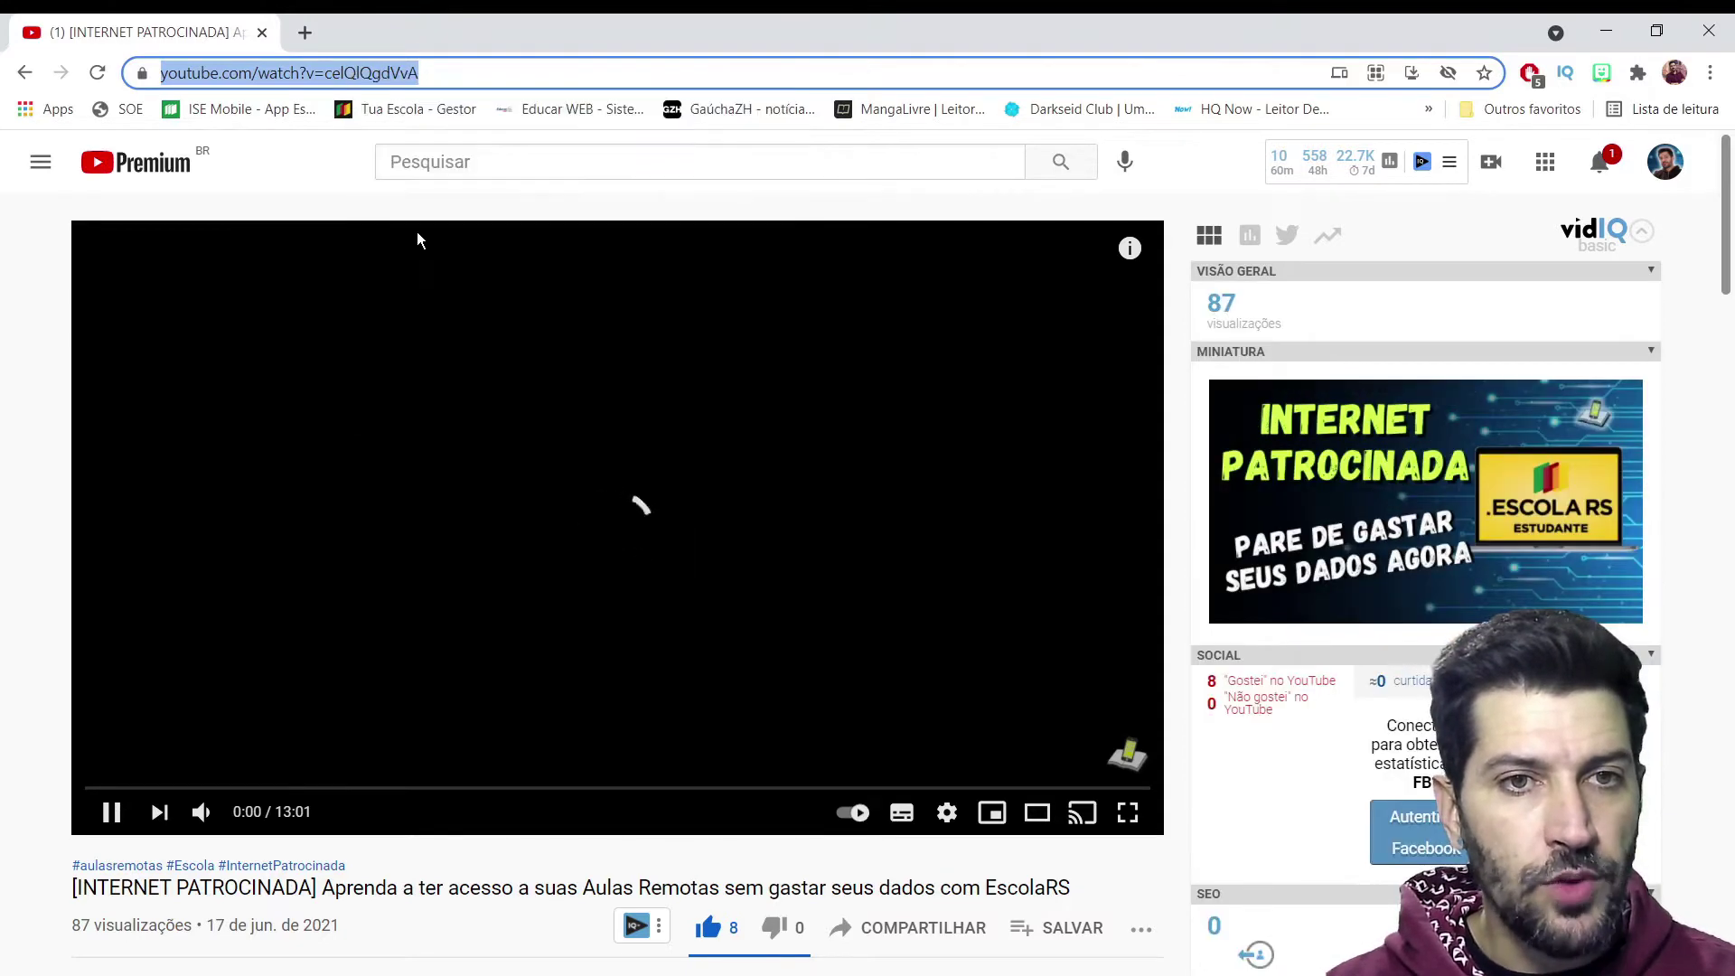
left_click(110, 812)
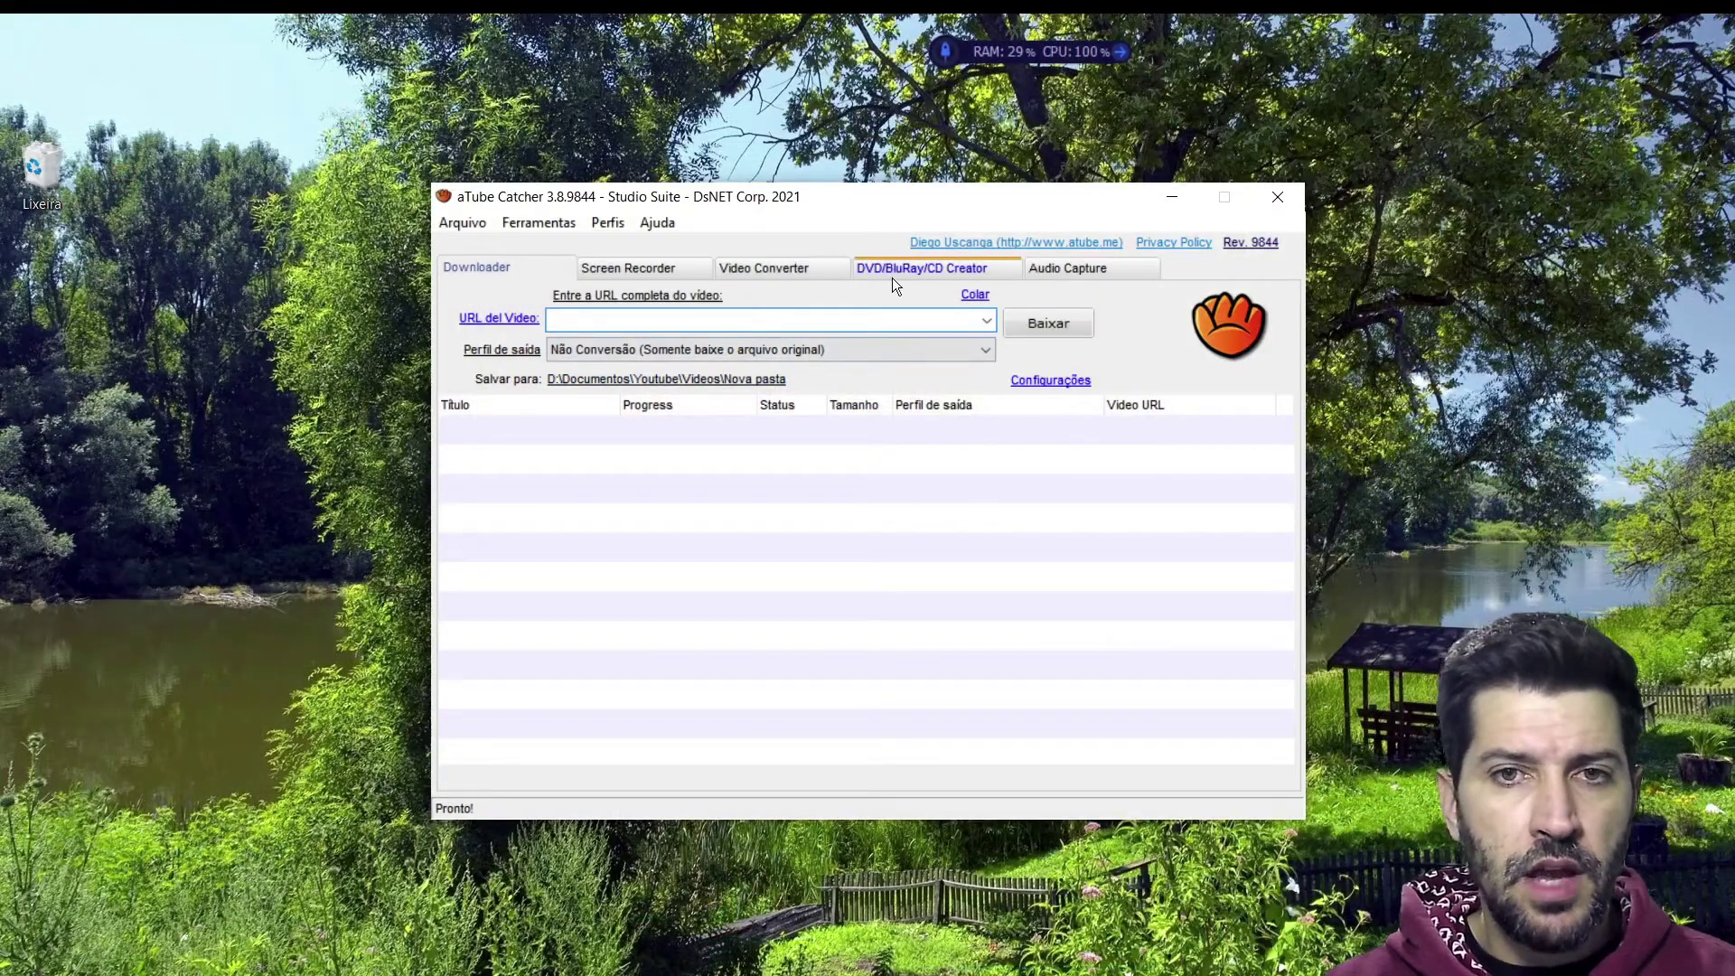
left_click(975, 298)
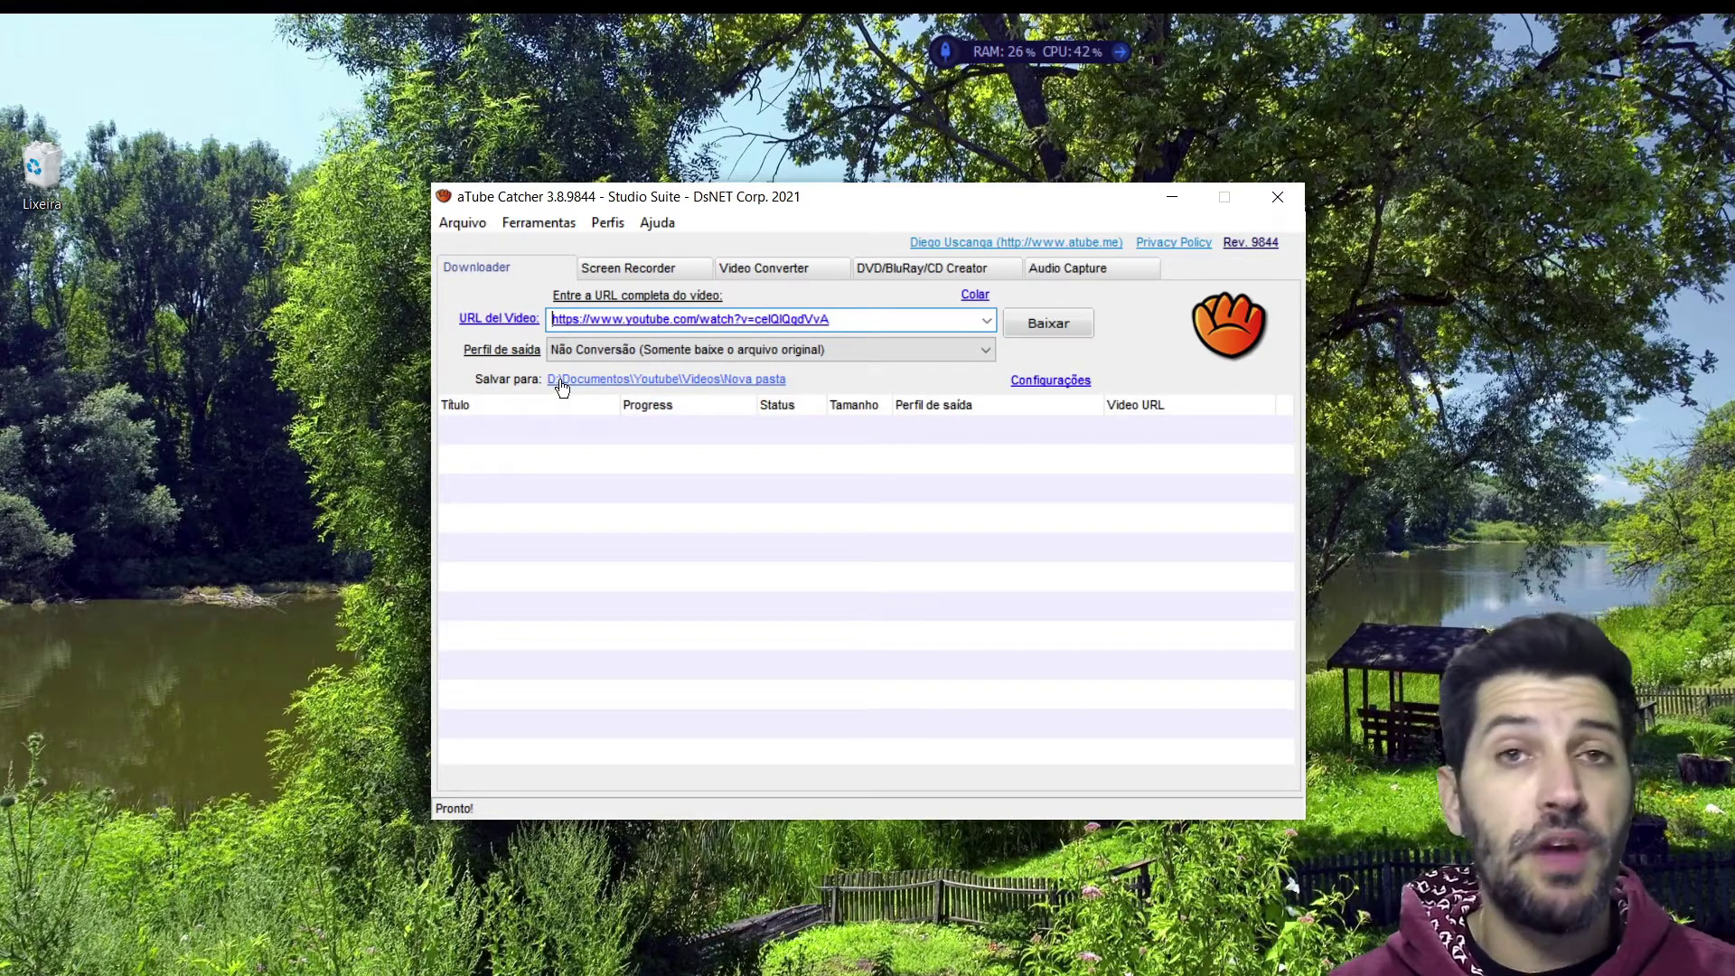
- Download the YouTube video without conversion, choosing the 640x360 MP4 source format
left_click(647, 377)
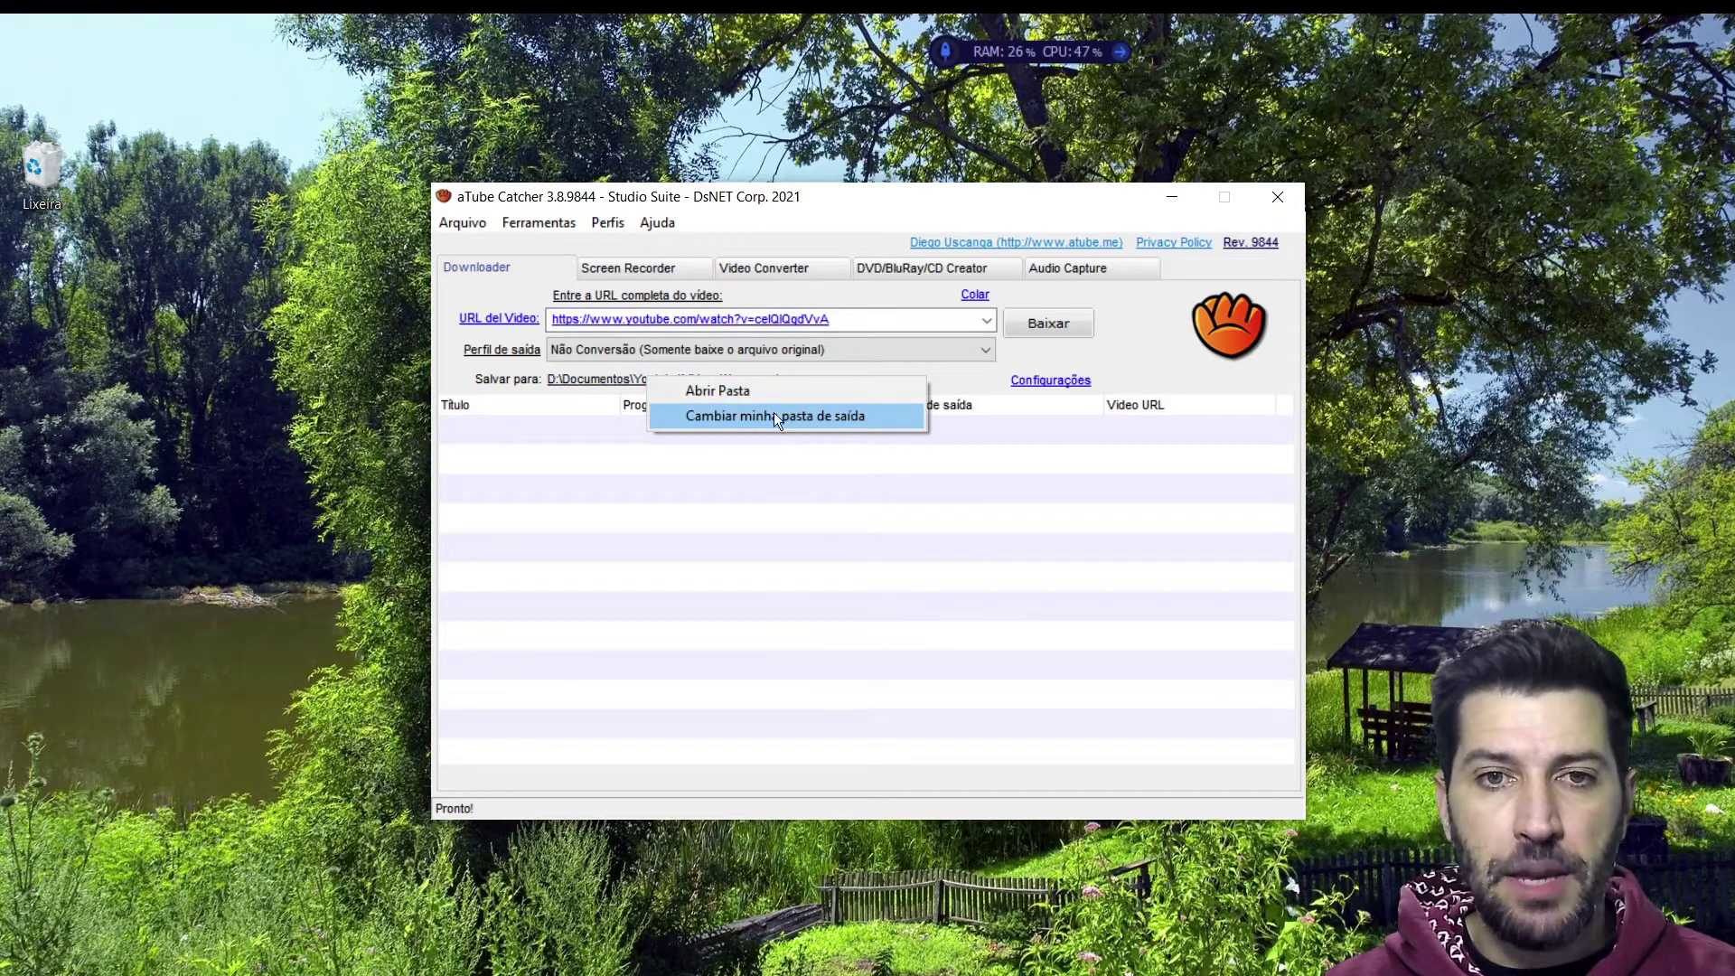
left_click(1077, 356)
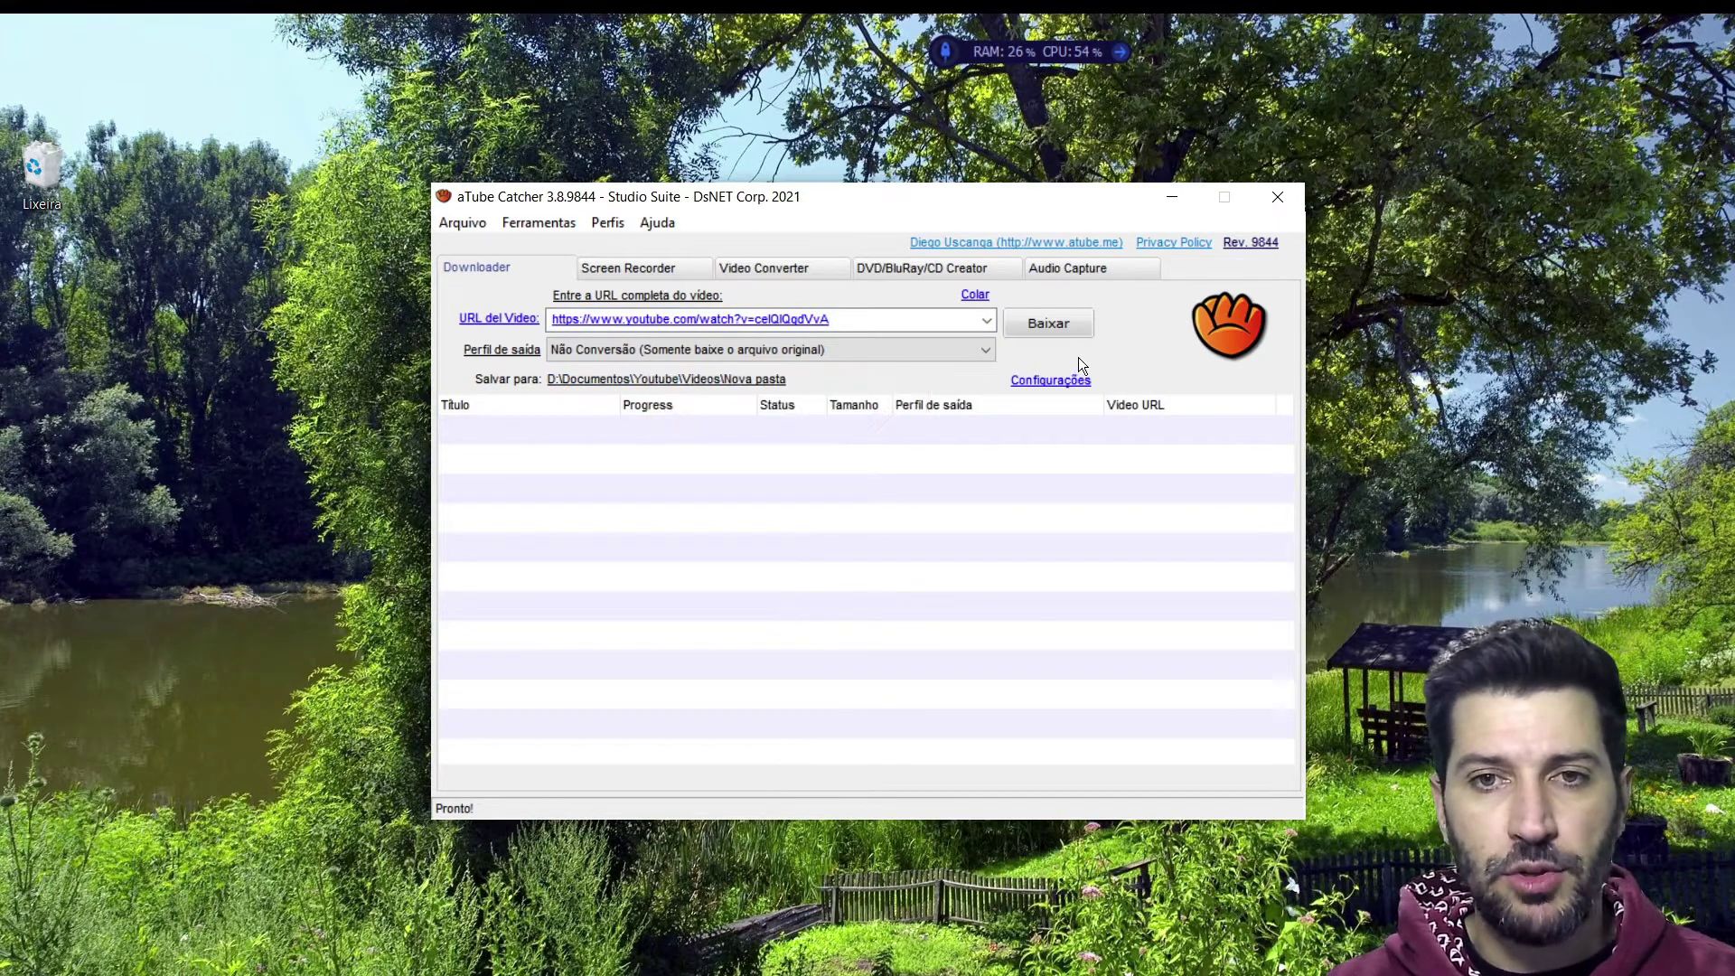
left_click(1039, 331)
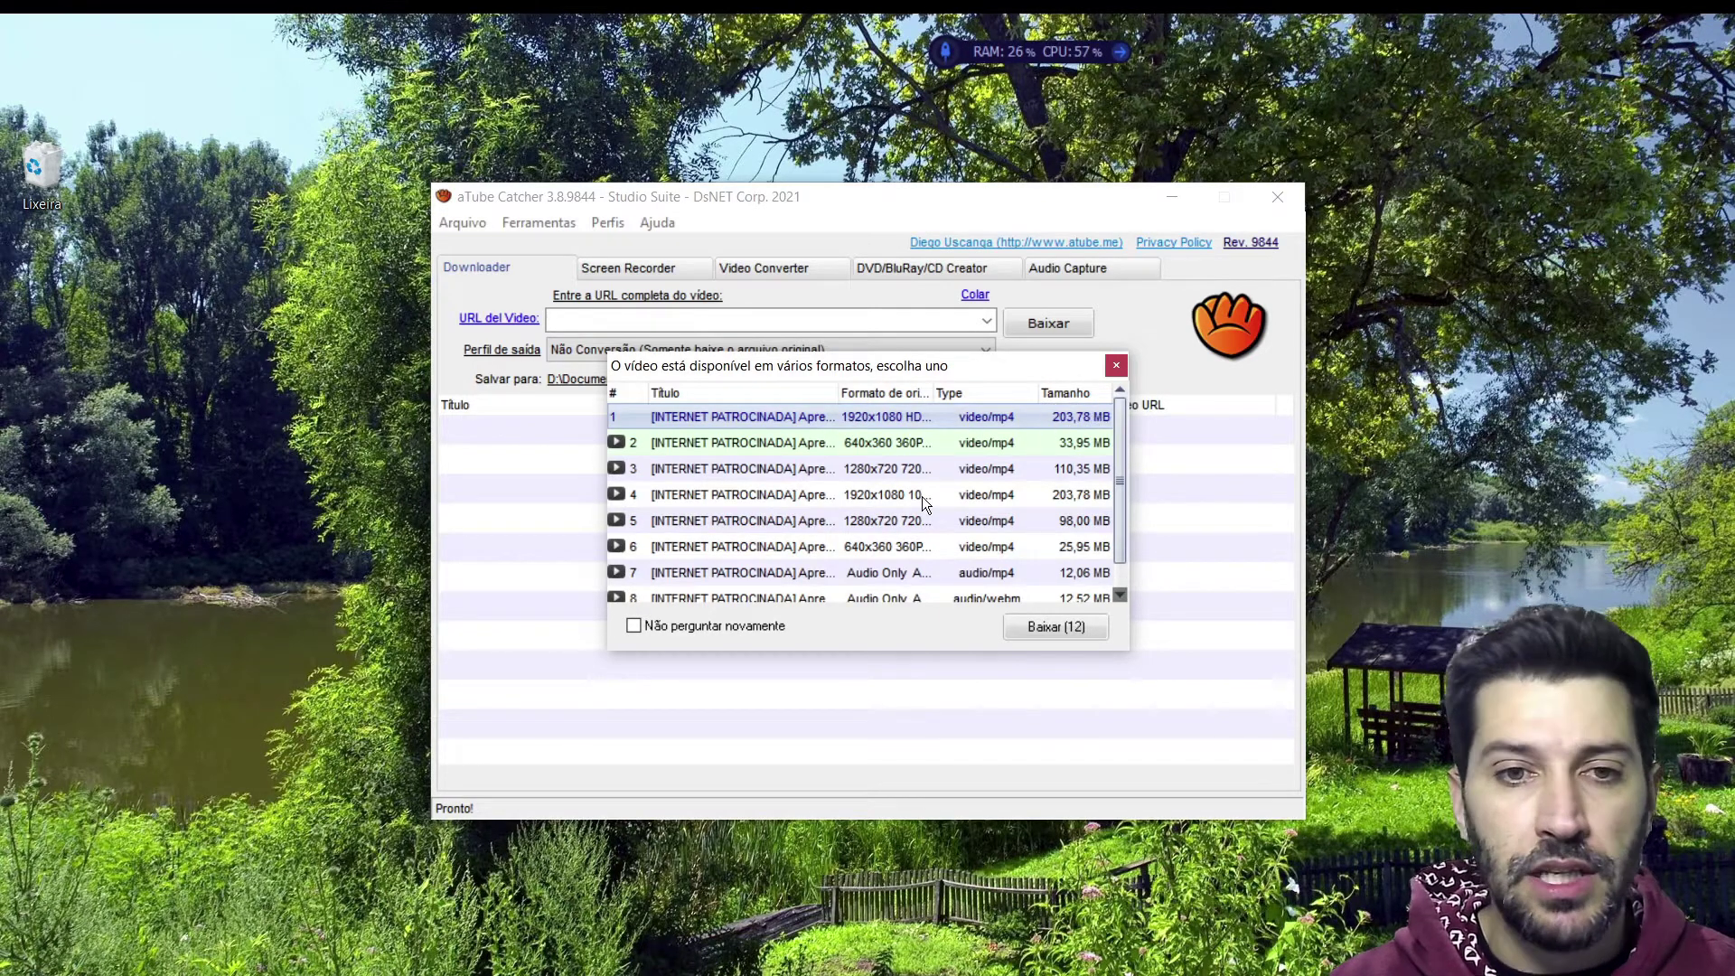
scroll(877, 479, "down", 1)
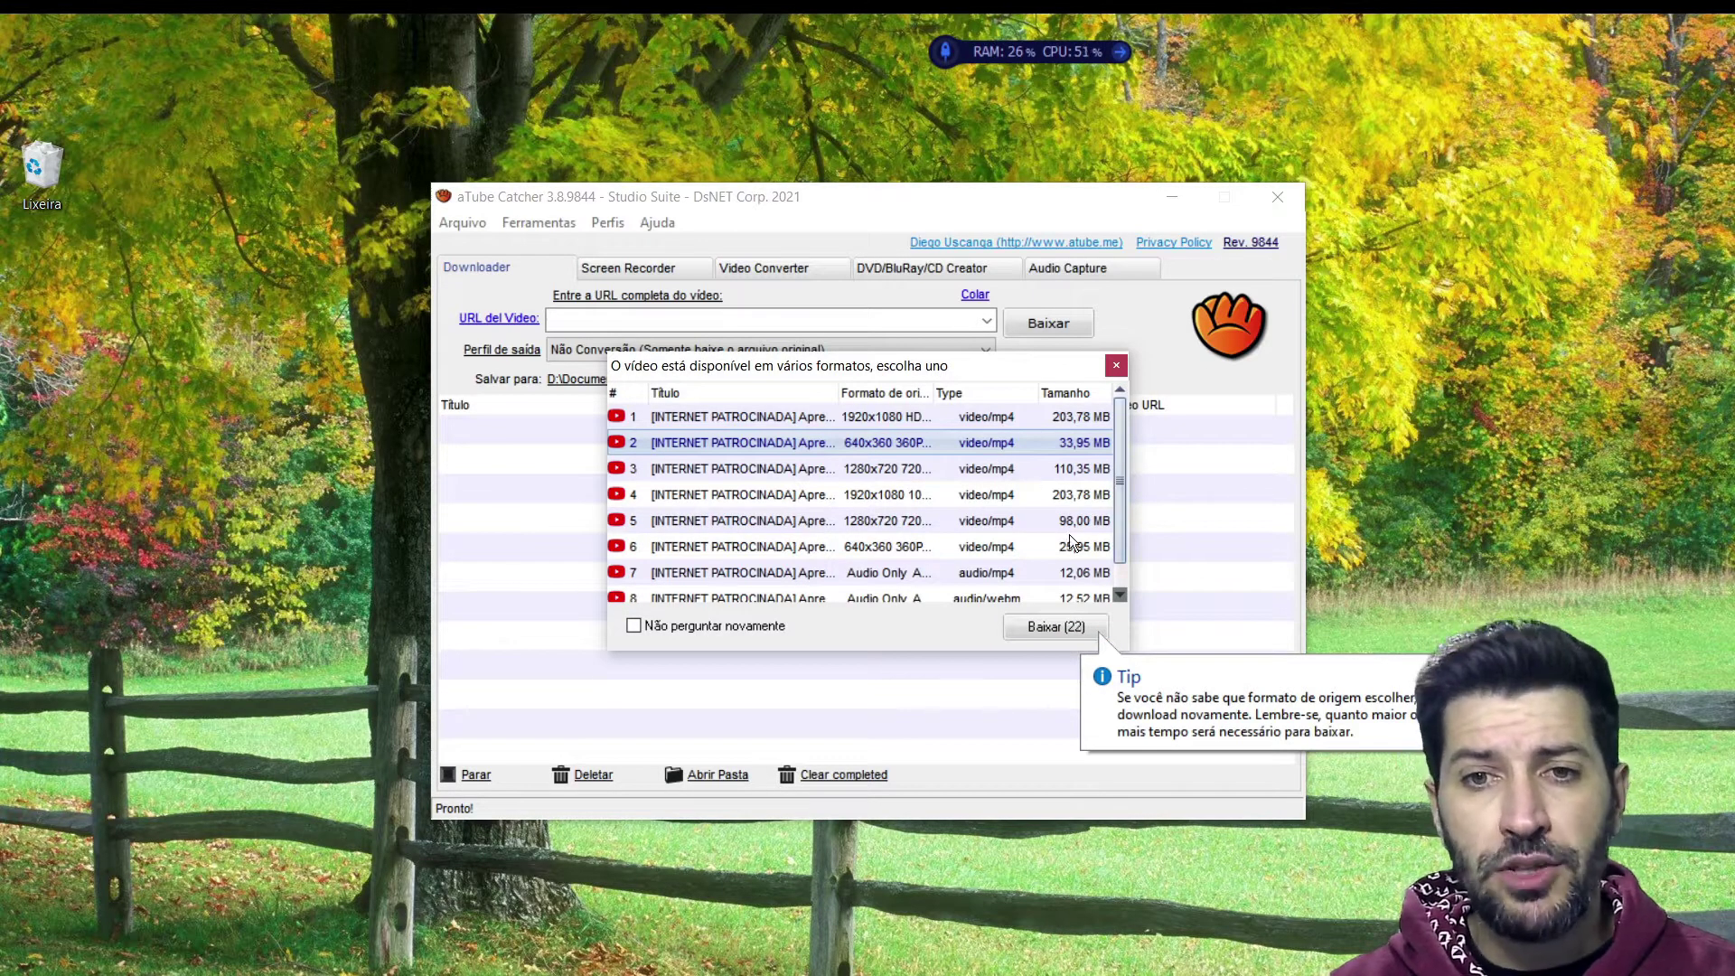
left_click(1055, 626)
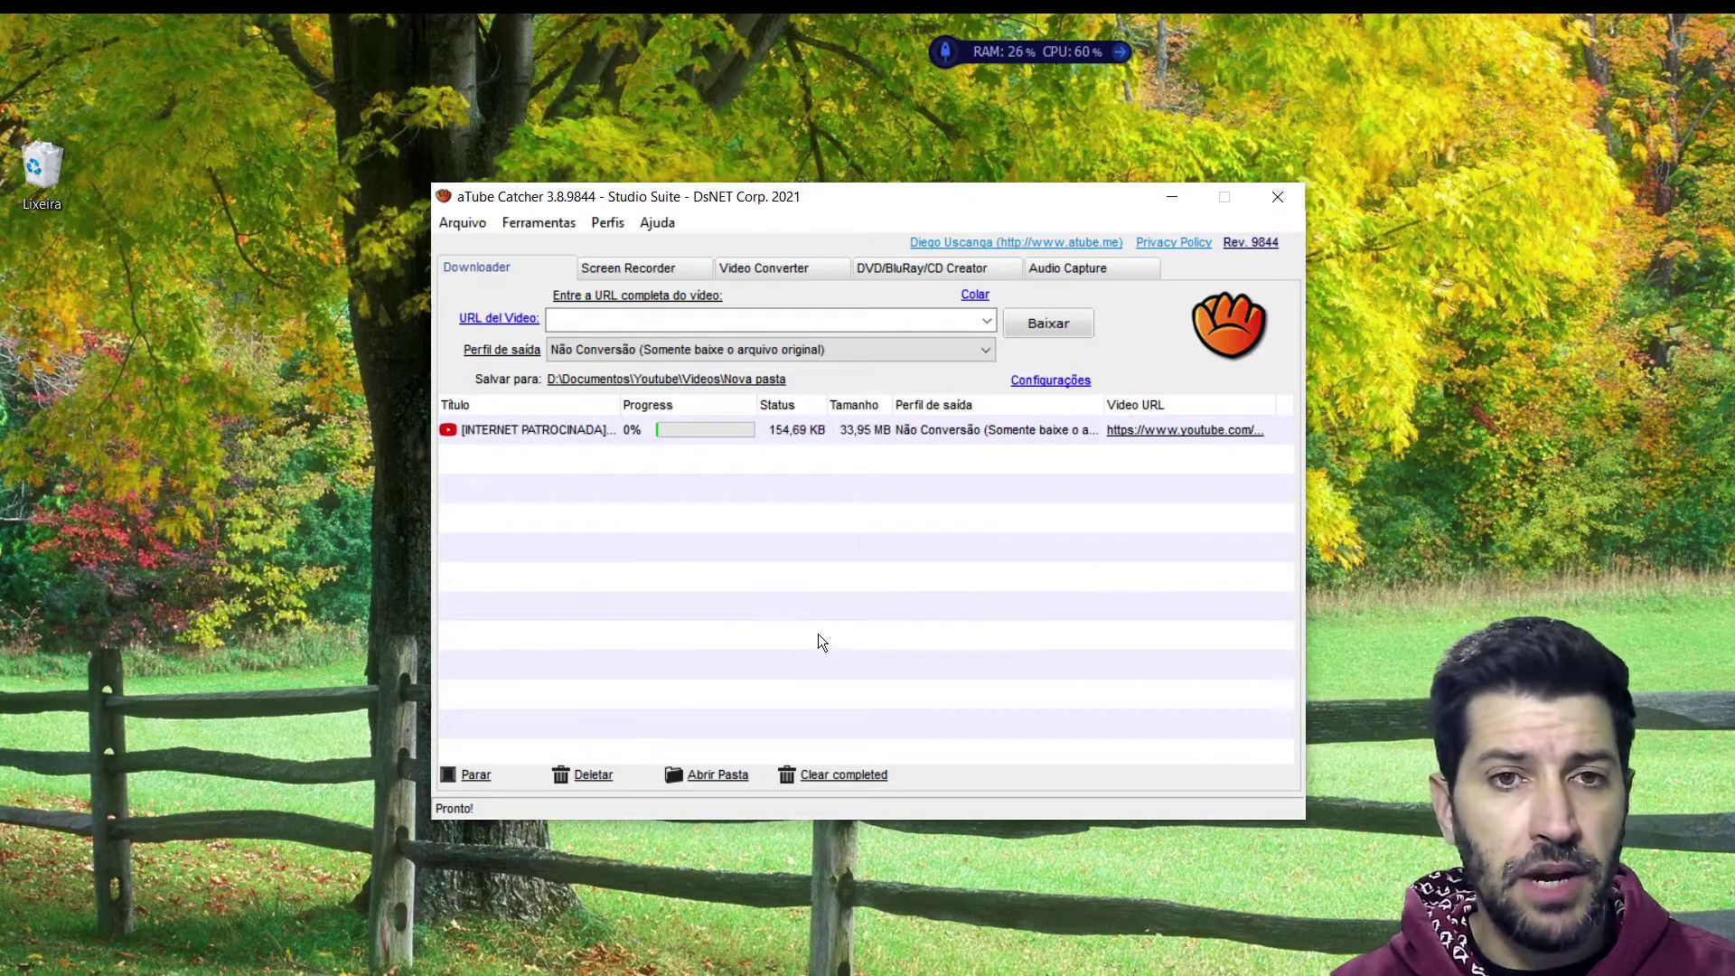
- Set the output profile to AVI DivX MPEG4 and download the same YouTube link again
mouse_move(562, 354)
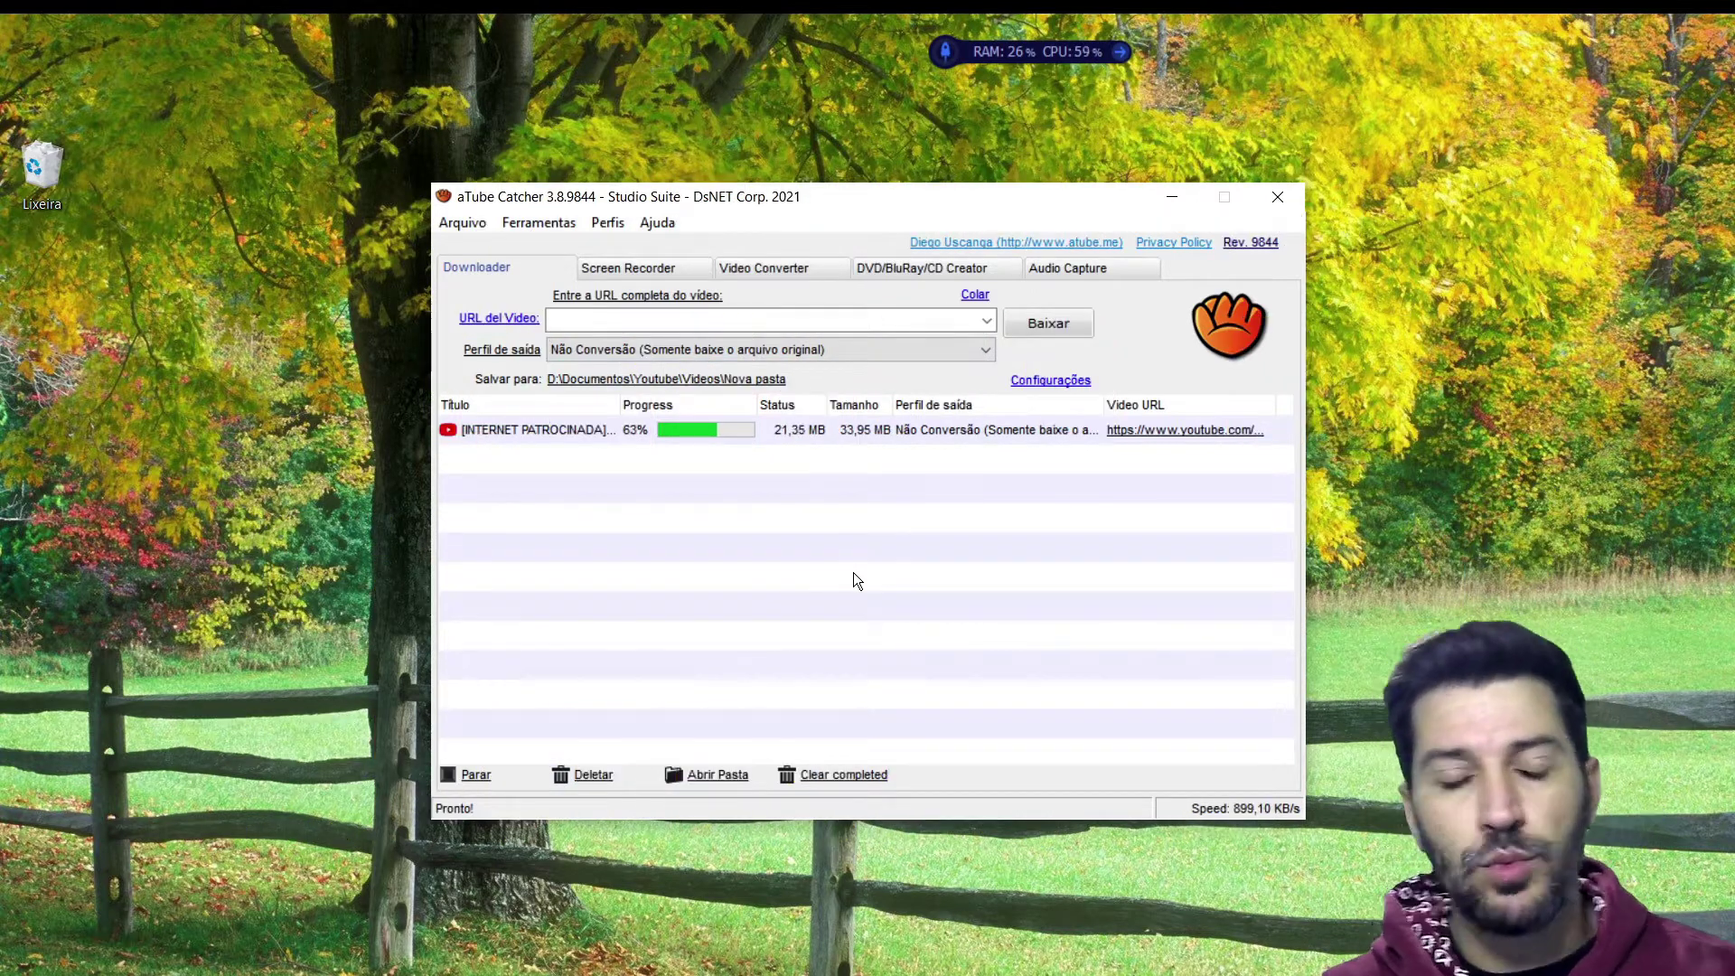
left_click(965, 350)
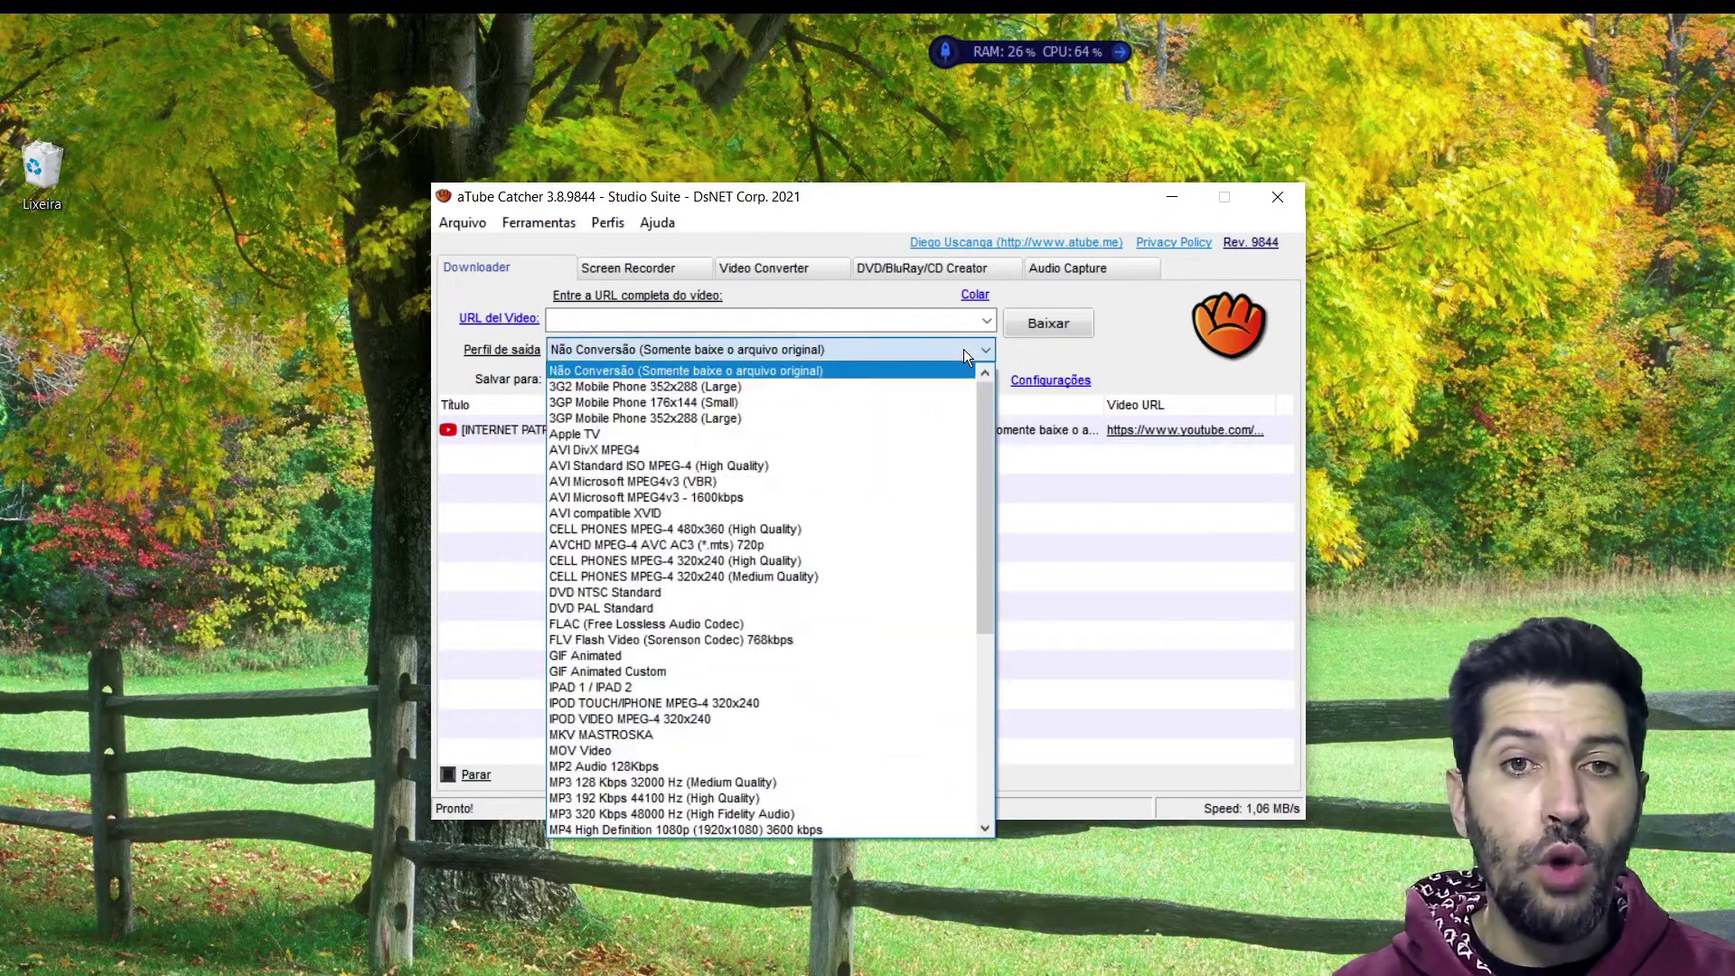
left_click(604, 449)
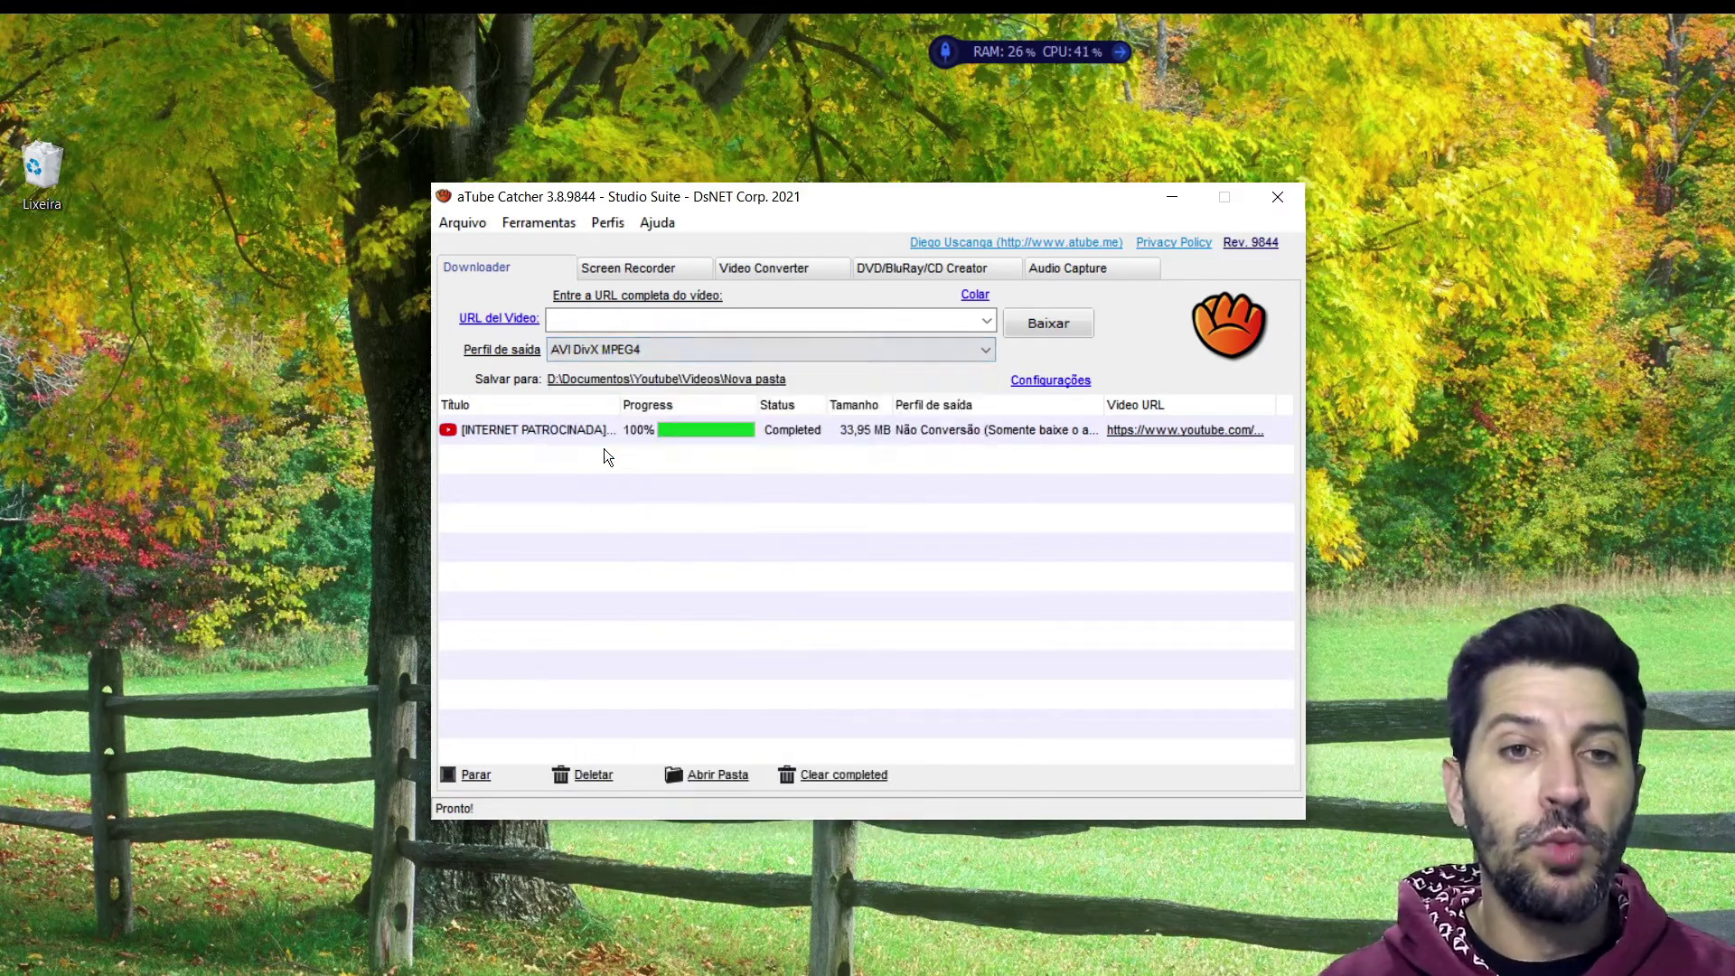
left_click(975, 294)
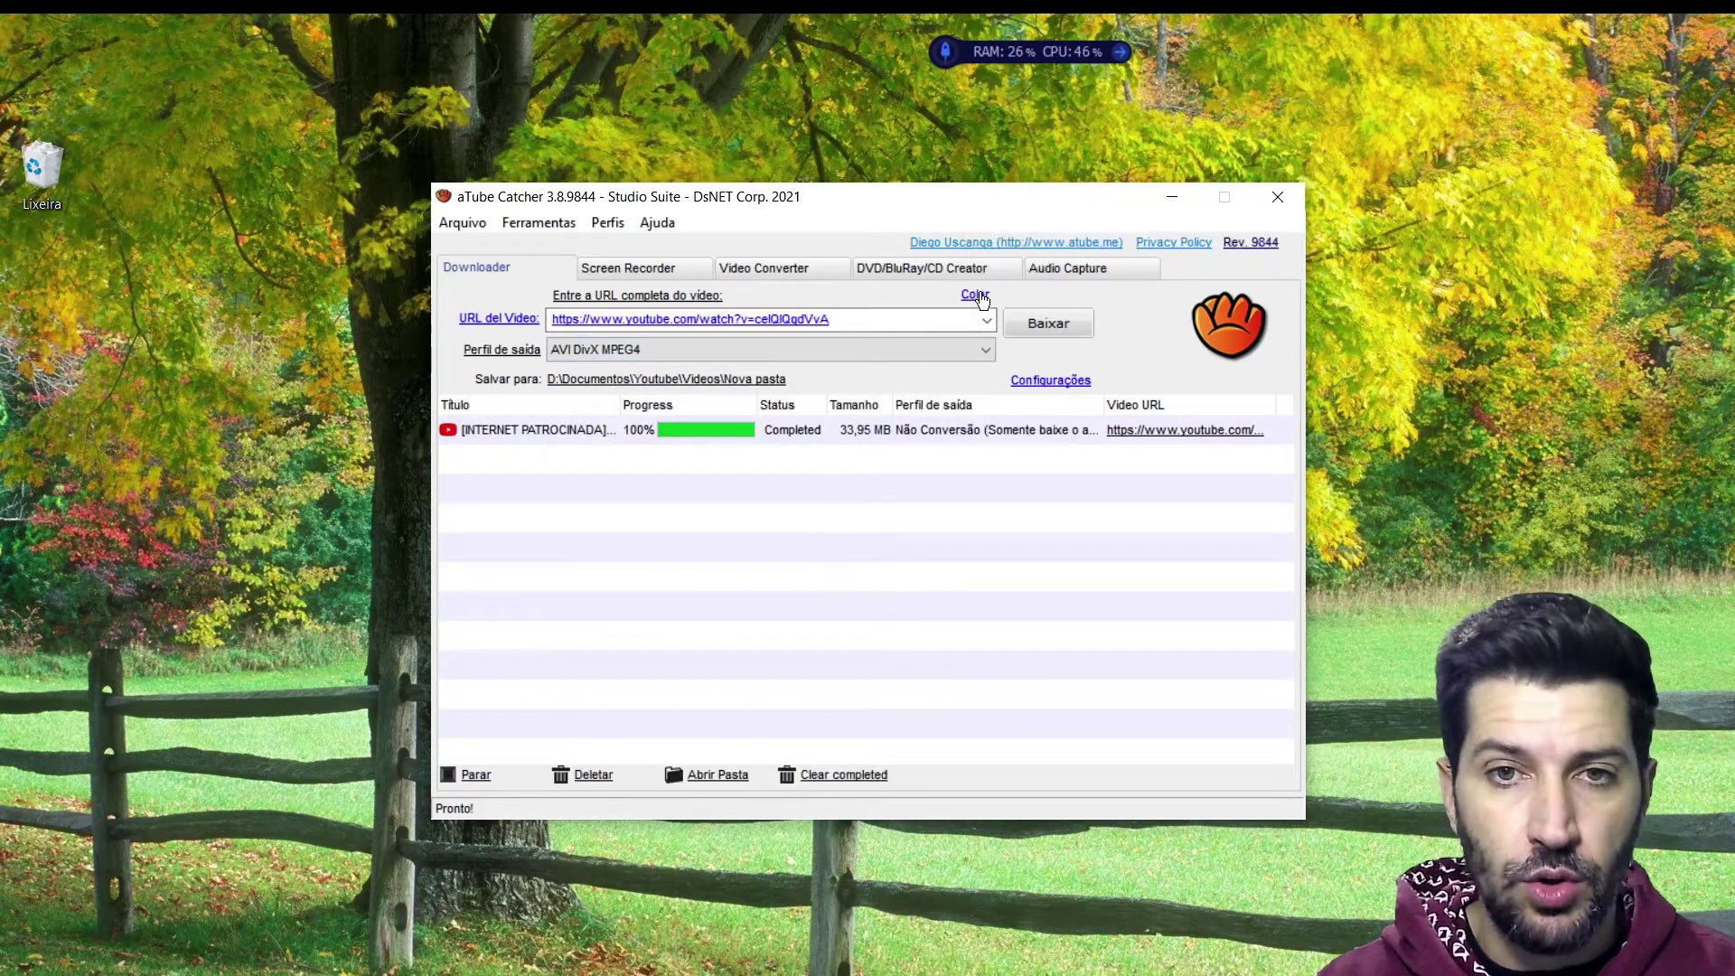
left_click(1048, 324)
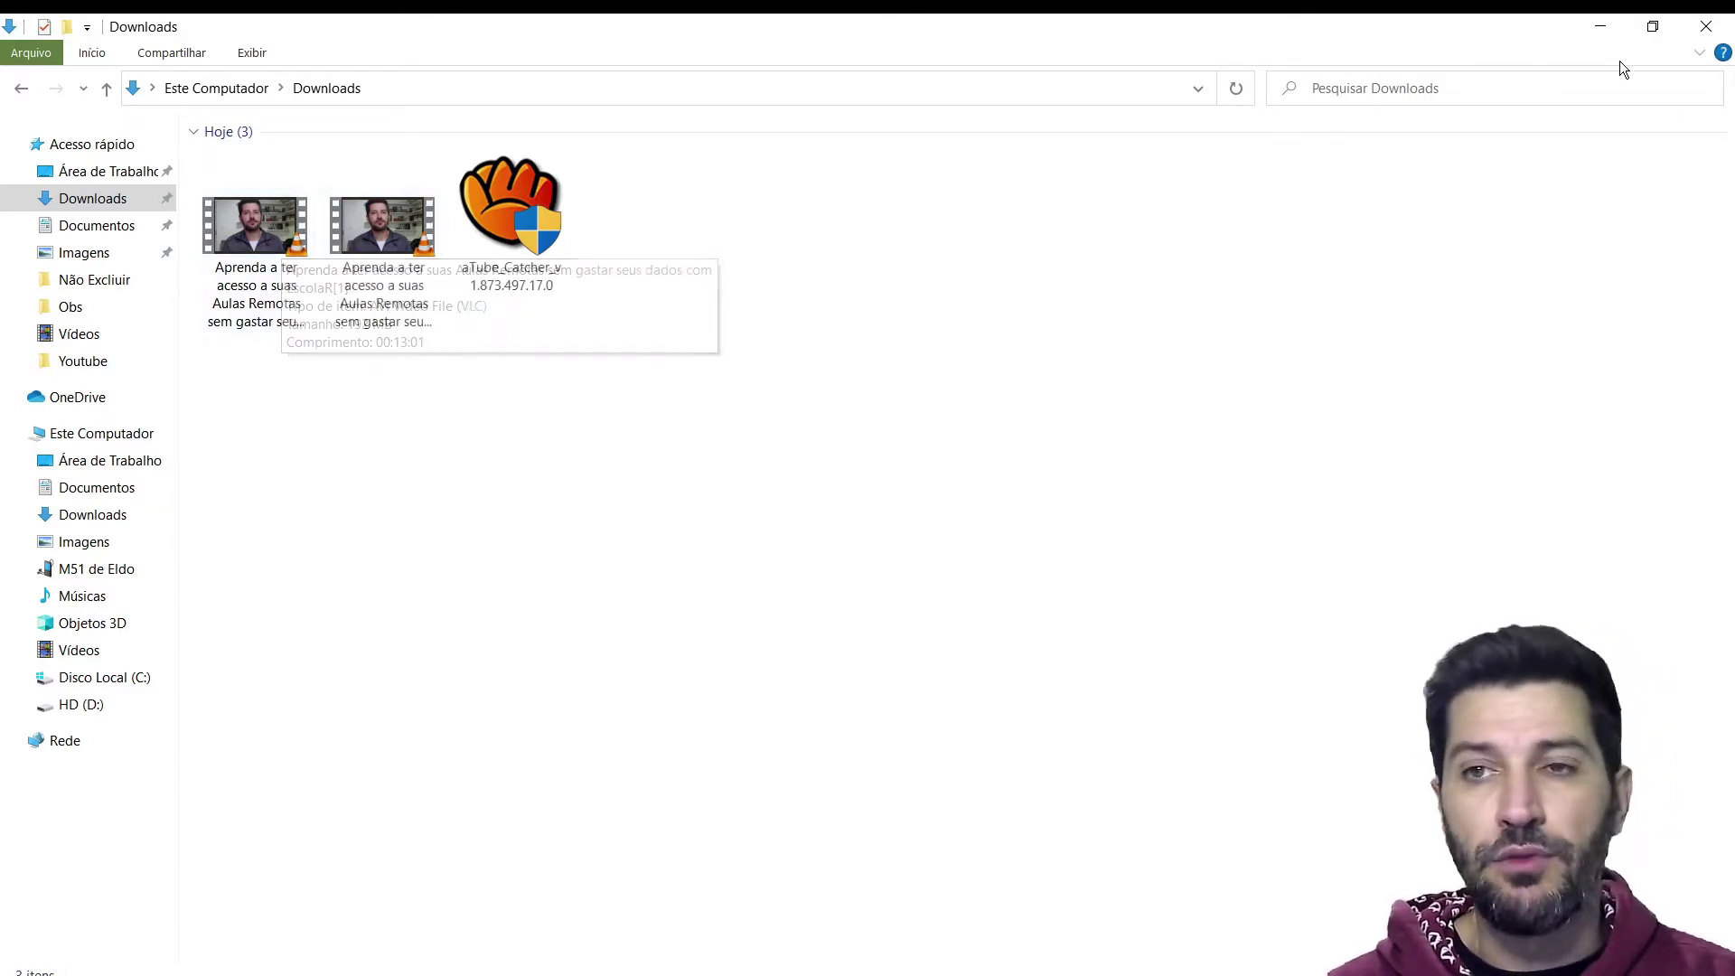
- Switch to Google Classroom and start an Atividade in the Pré-Enem class with "teste" as both title and instructions
left_click(1600, 26)
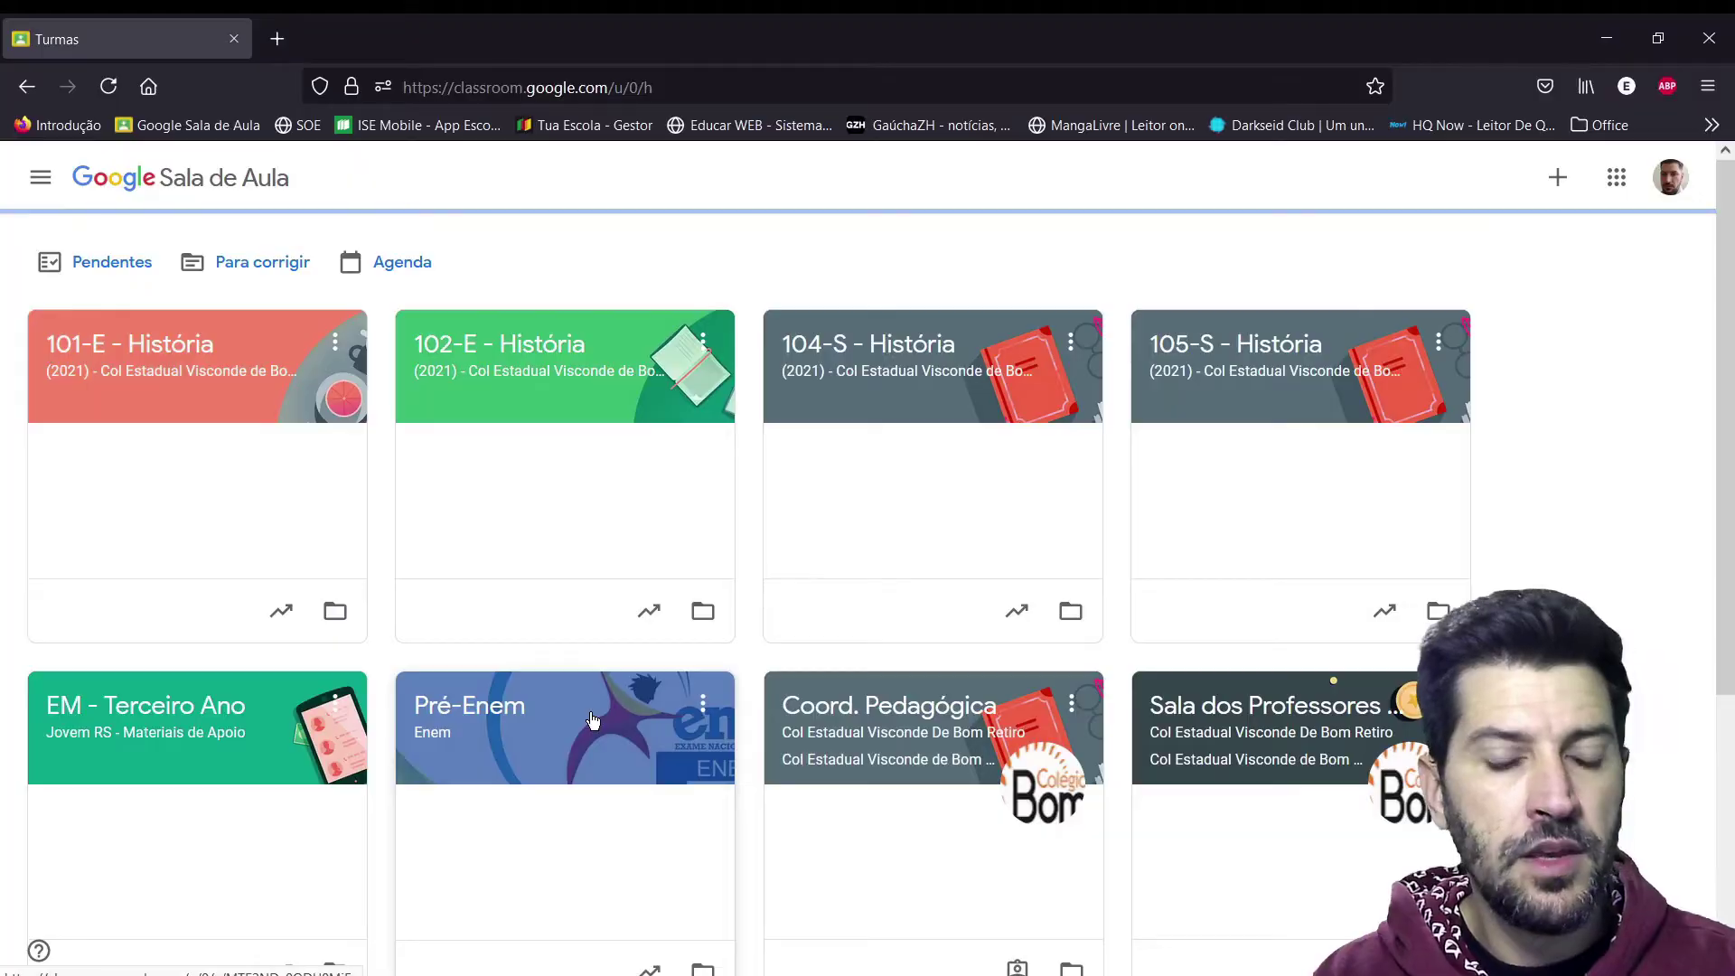
left_click(592, 719)
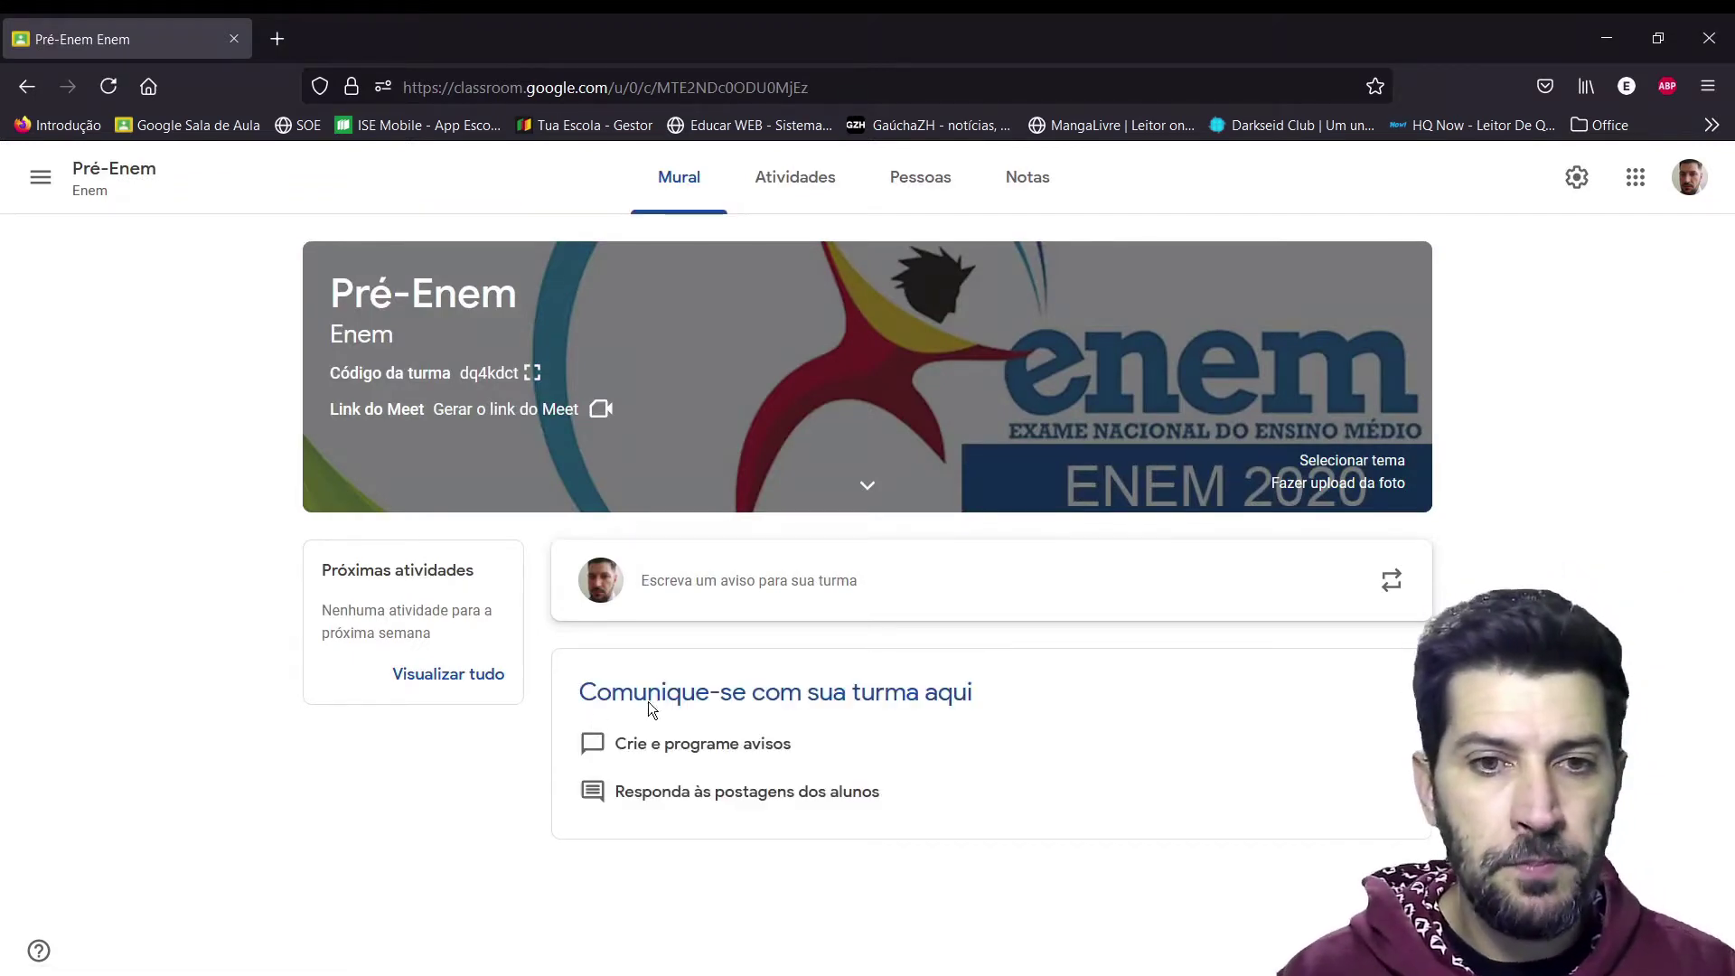
left_click(777, 182)
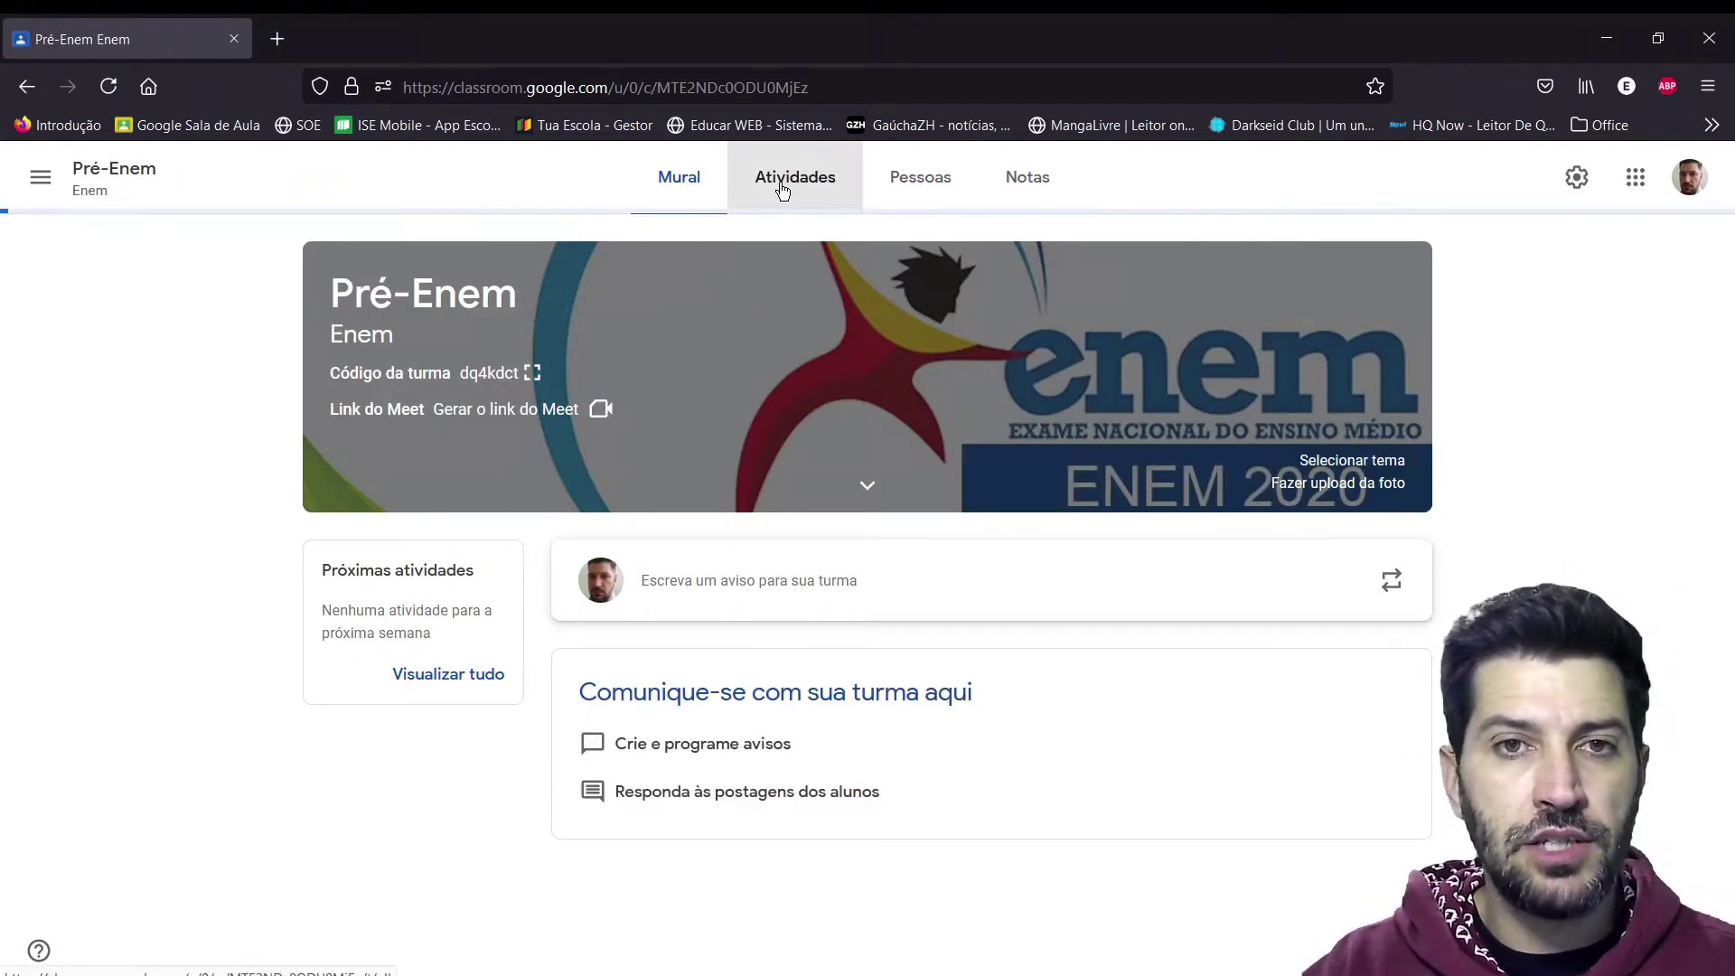
left_click(506, 259)
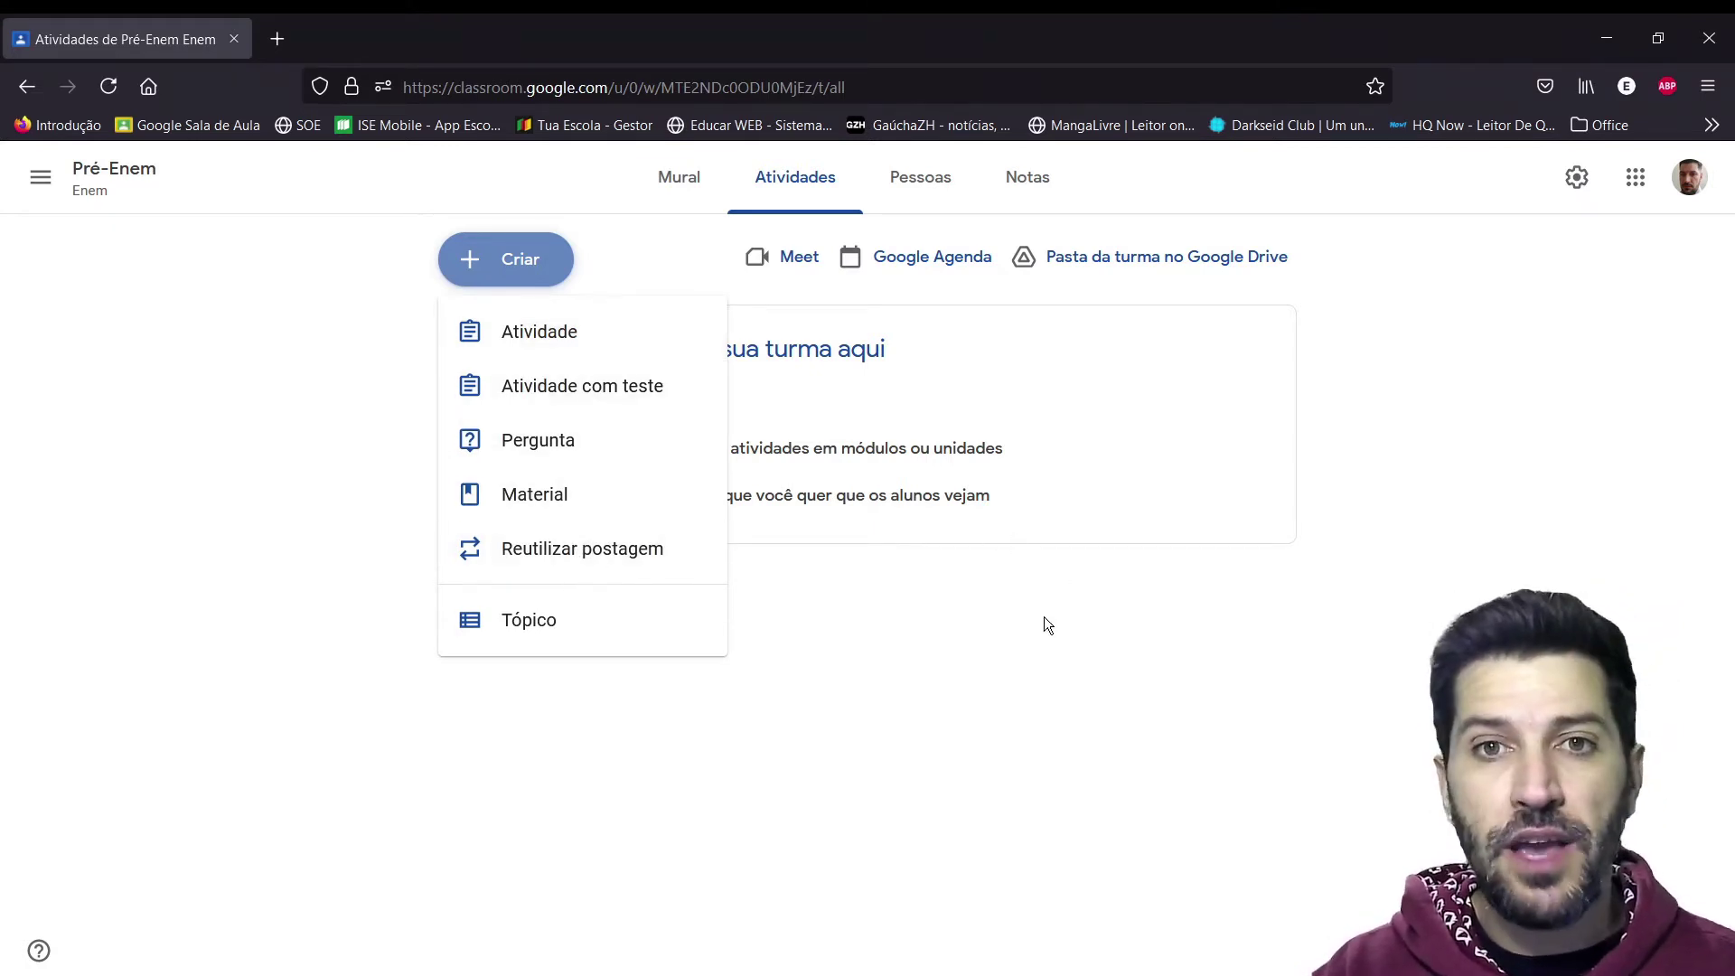
left_click(547, 332)
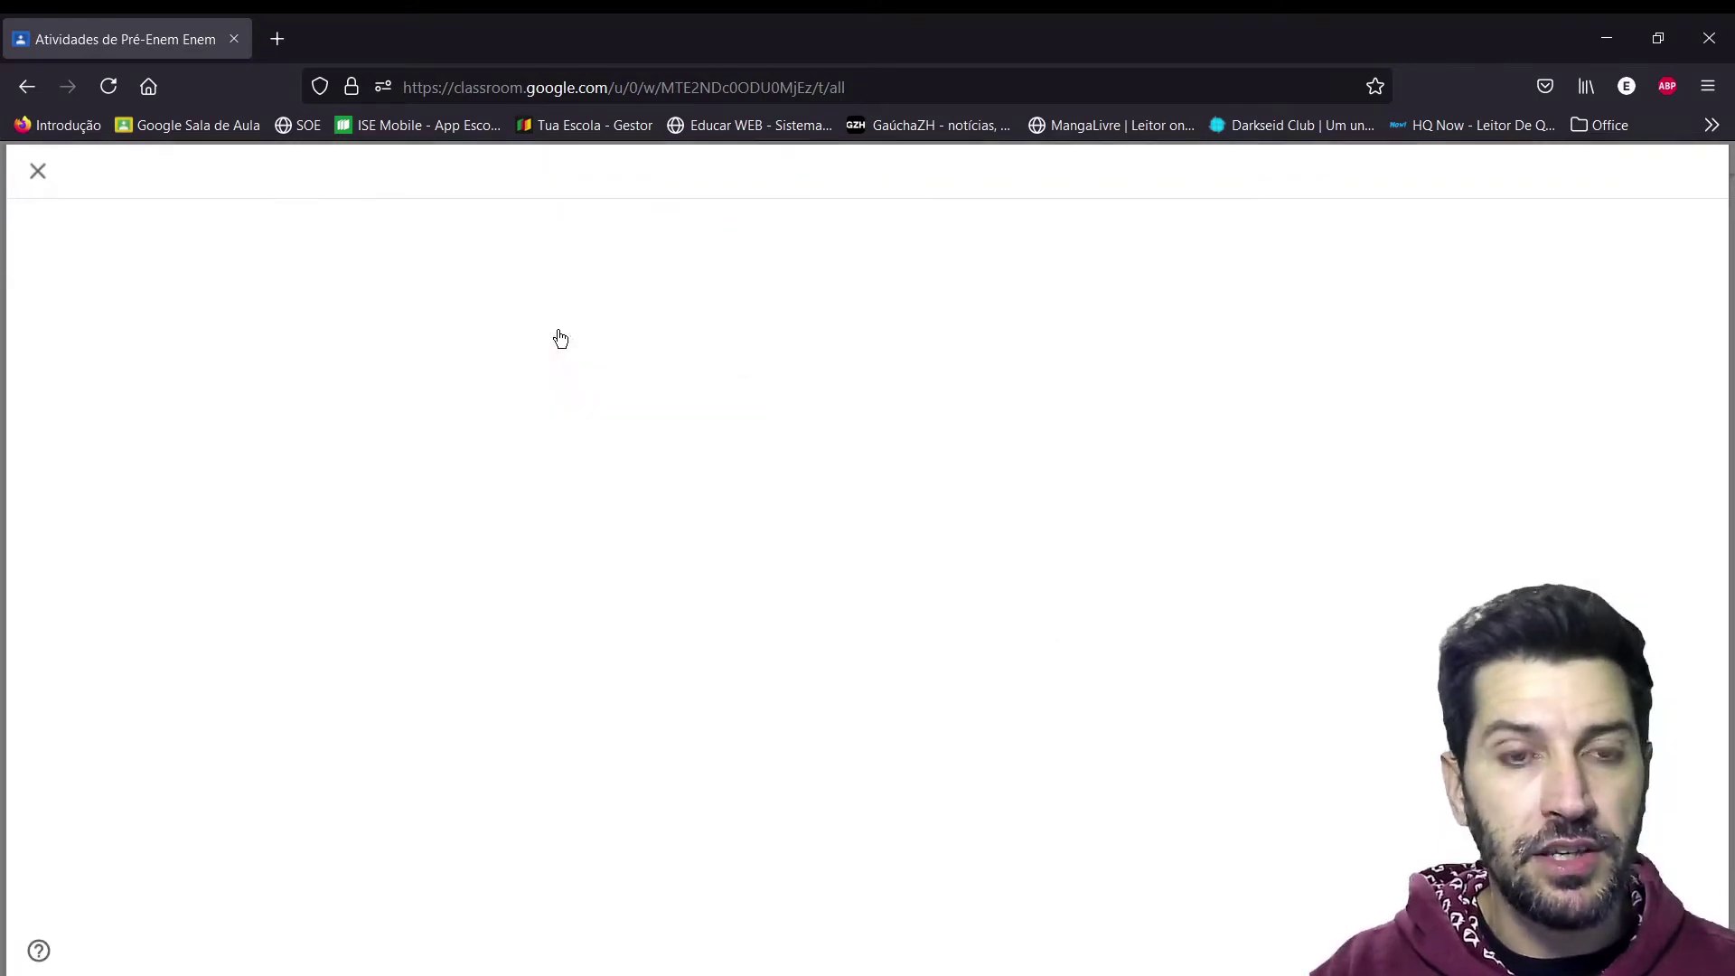
left_click(800, 316)
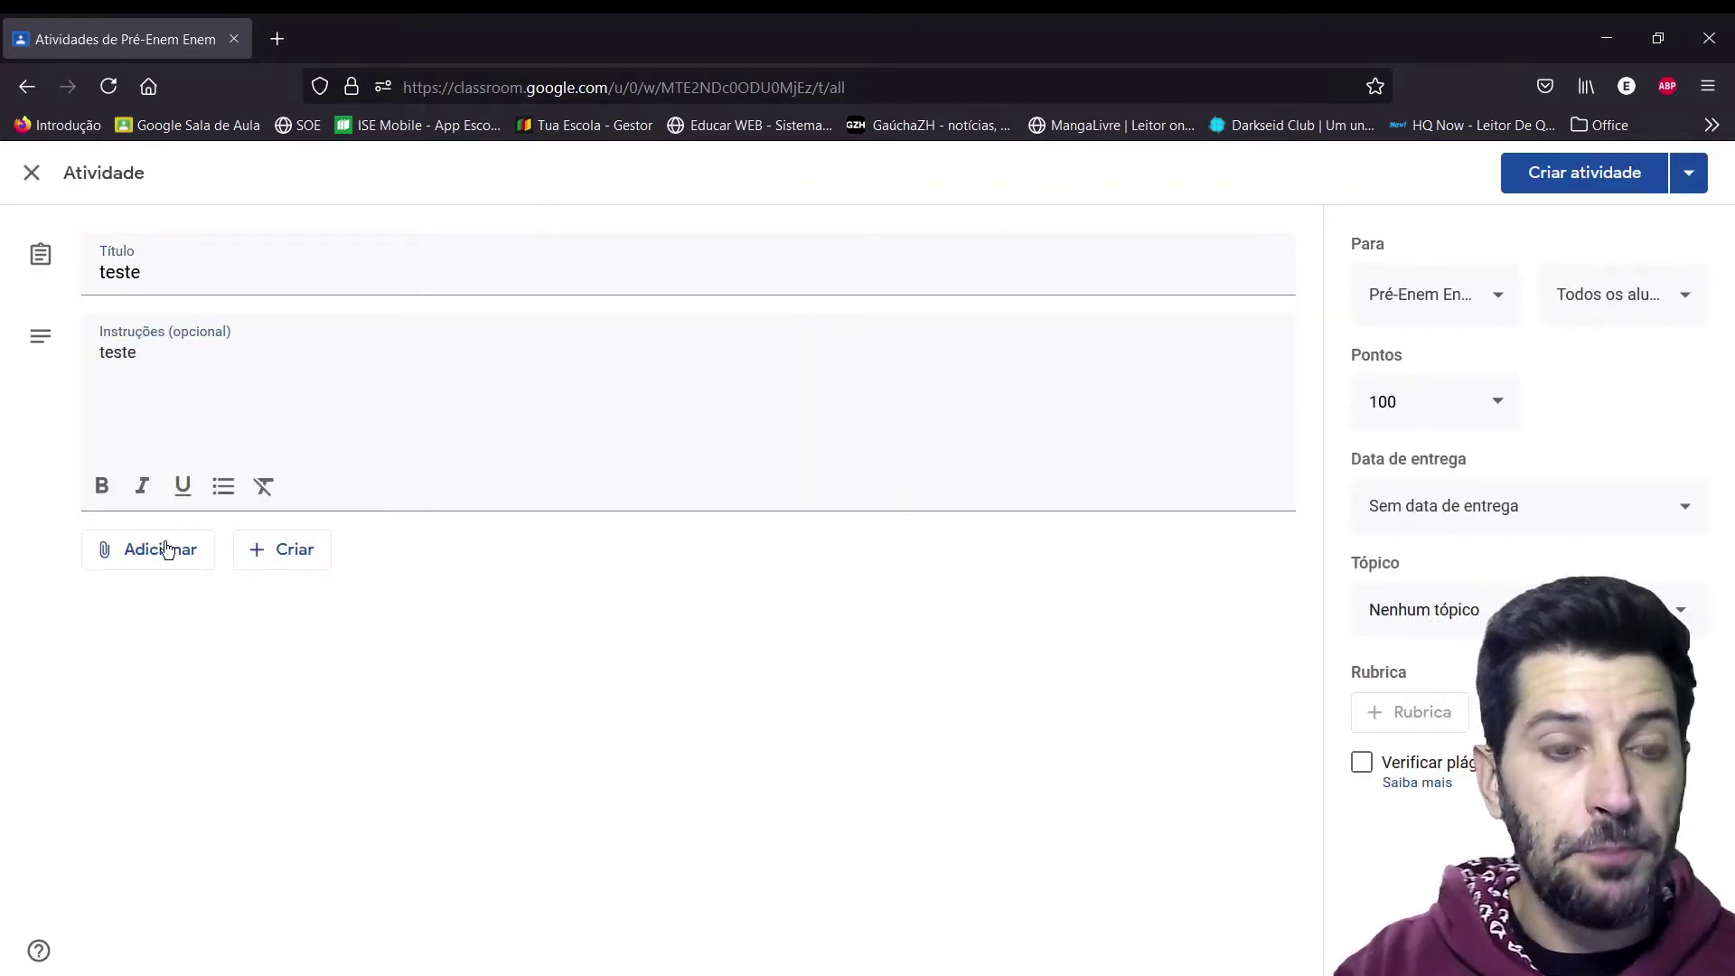
- Attach the MP4 file "Aprenda a ter acesso a suas Aulas Remotas sem gastar seus dados com EscolaR.mp4" from Downloads to the activity
left_click(166, 549)
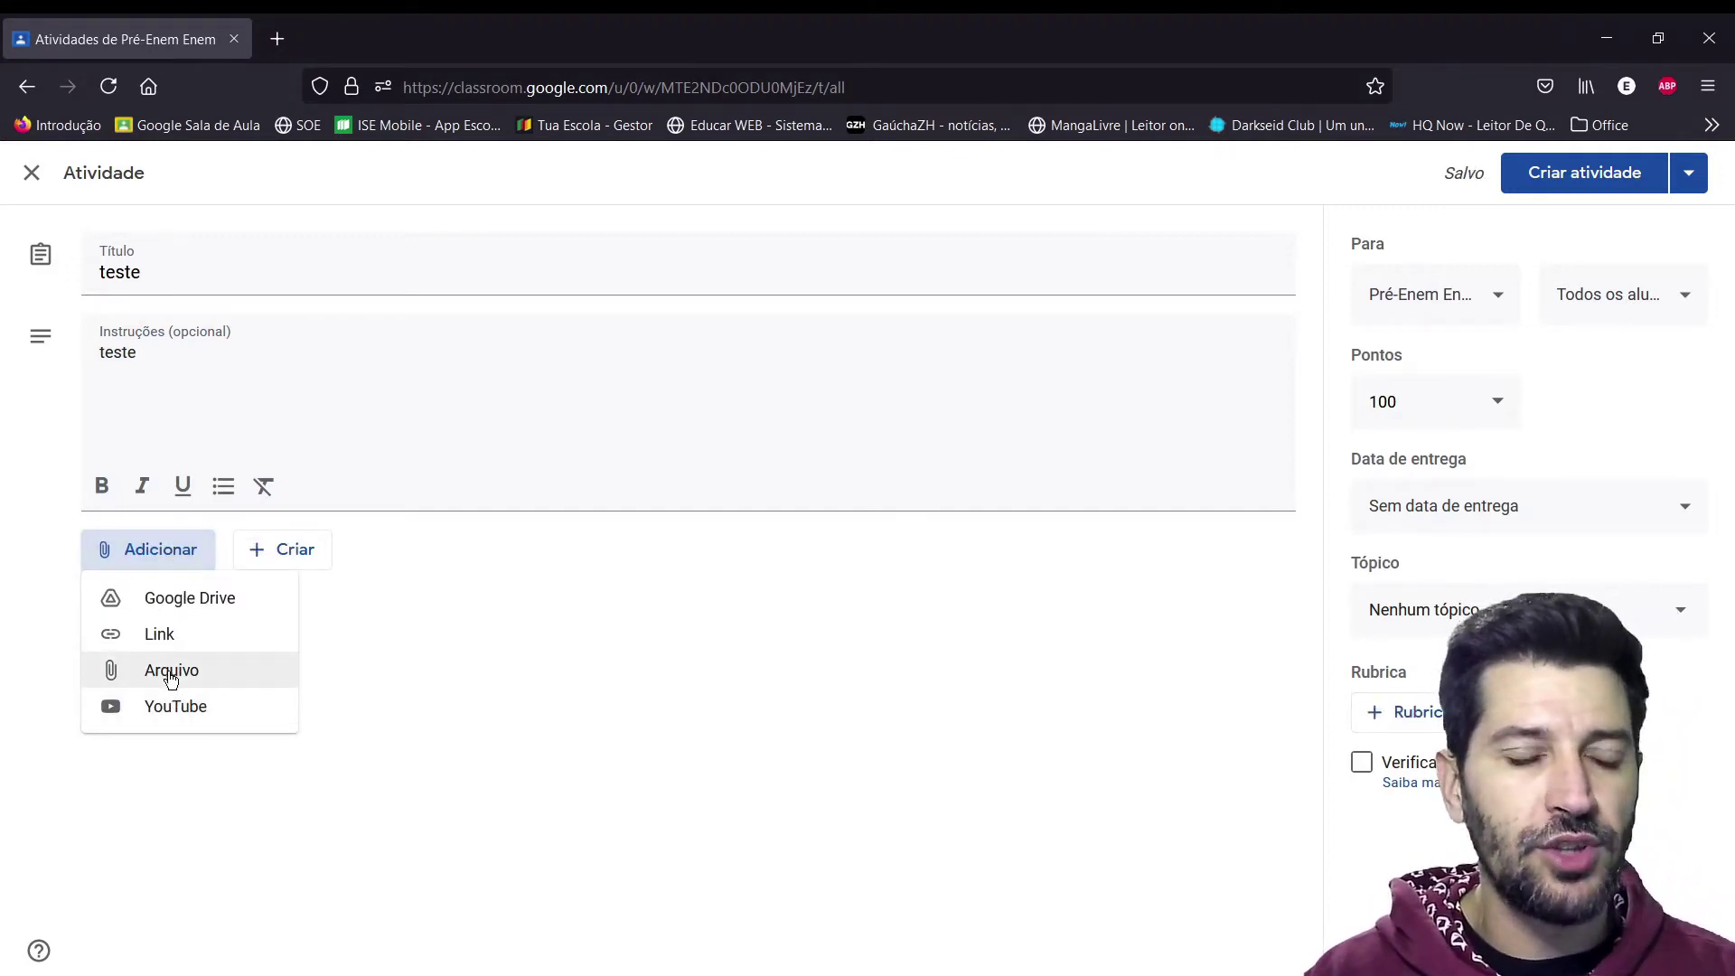
left_click(171, 671)
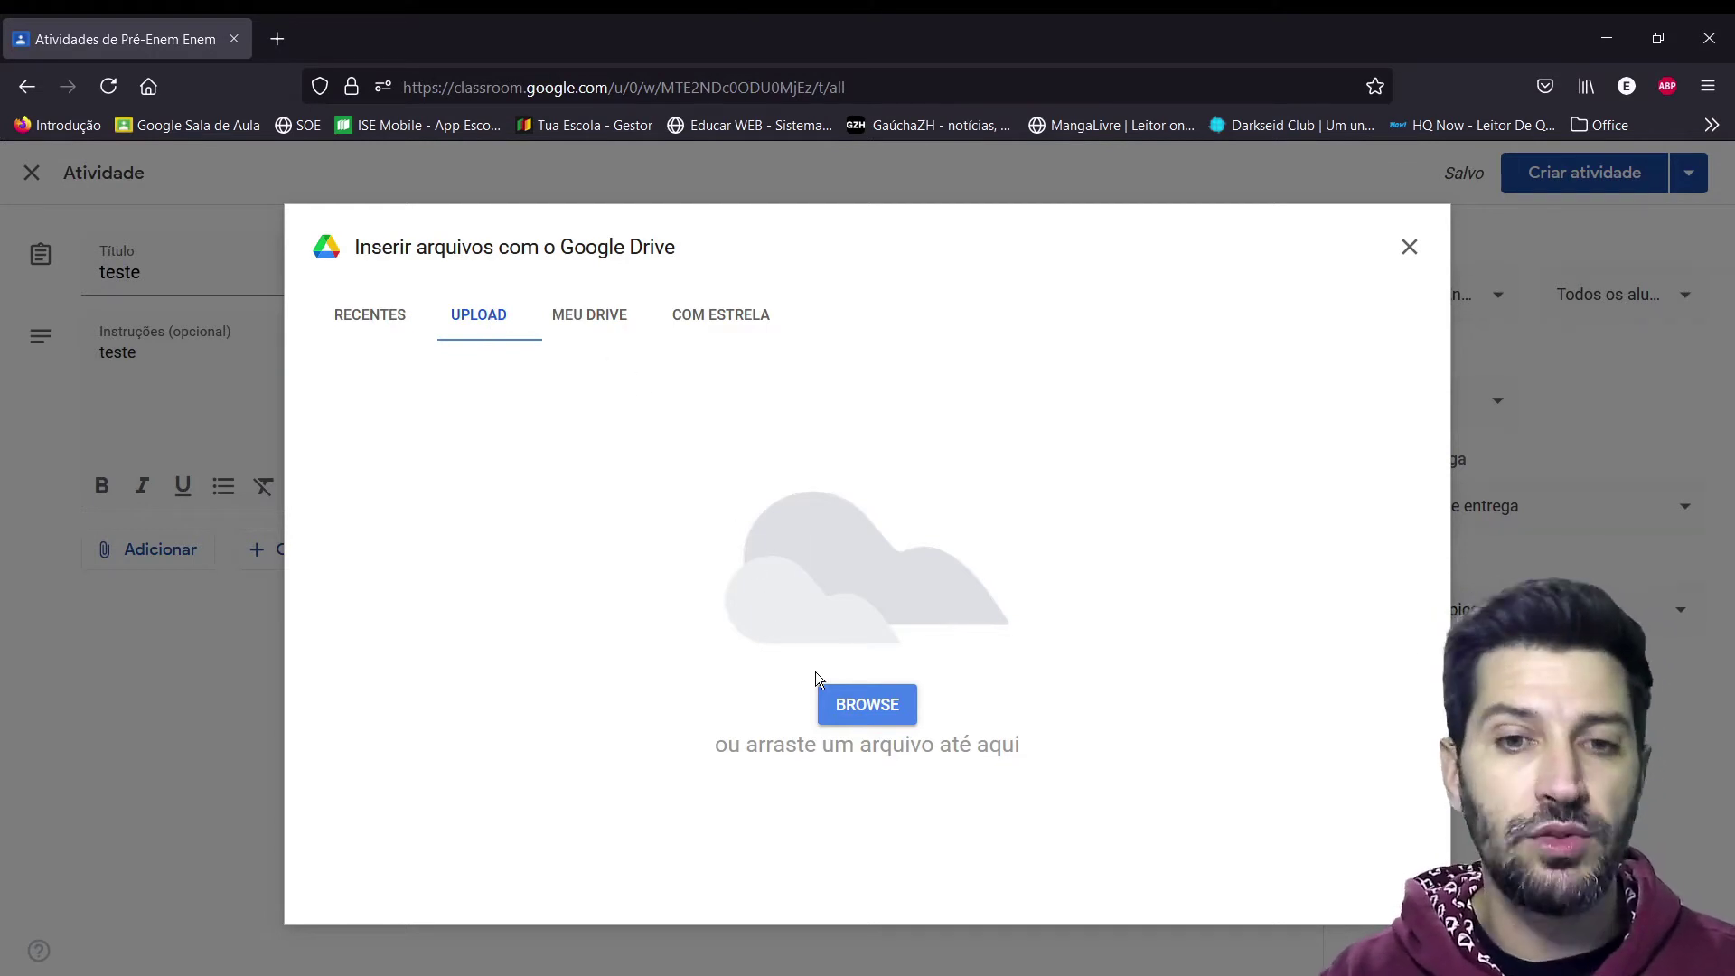
left_click(863, 703)
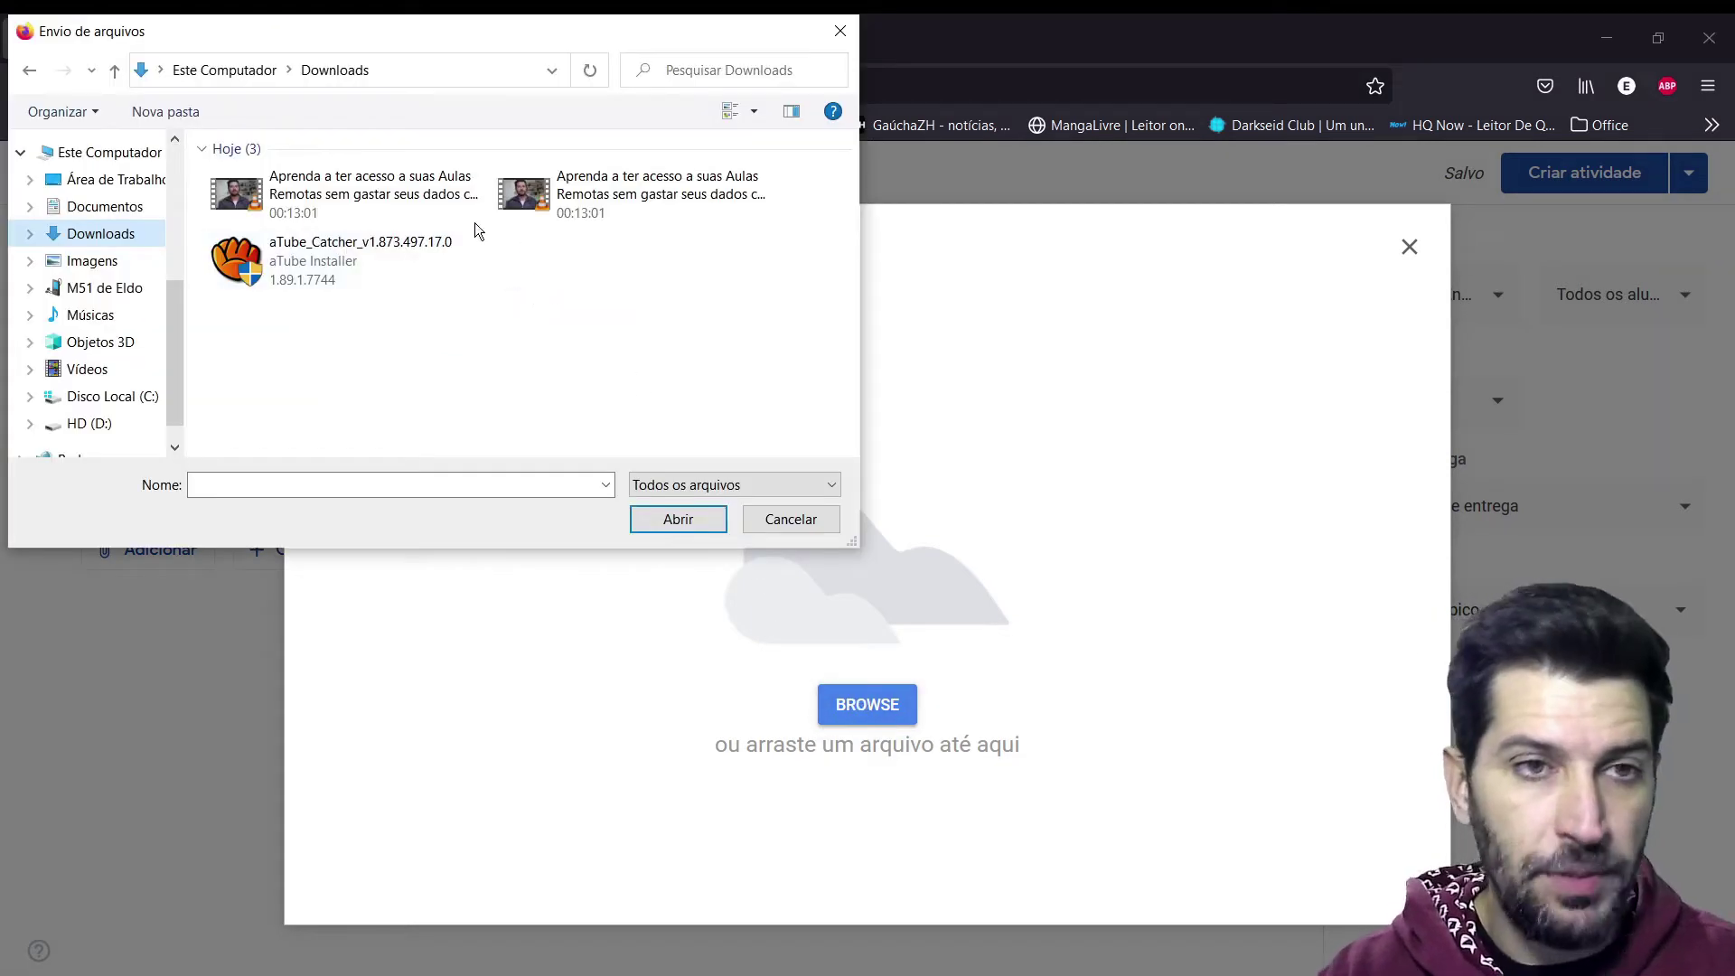
left_click(378, 190)
left_click(578, 201)
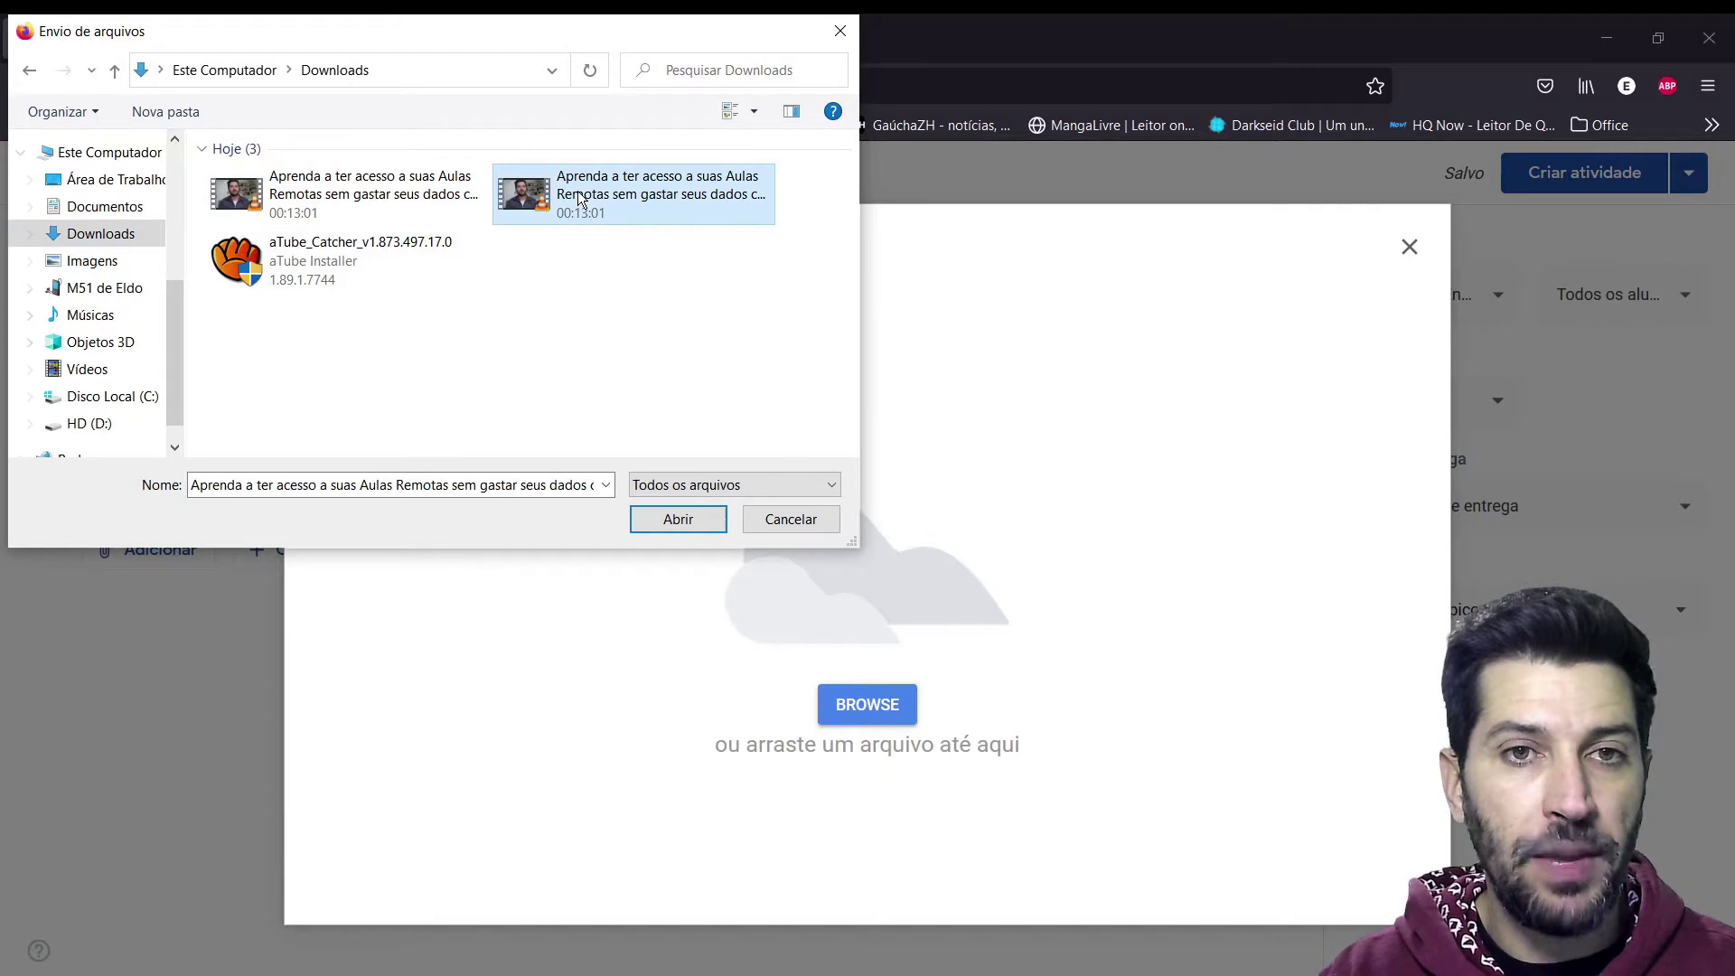
left_click(680, 521)
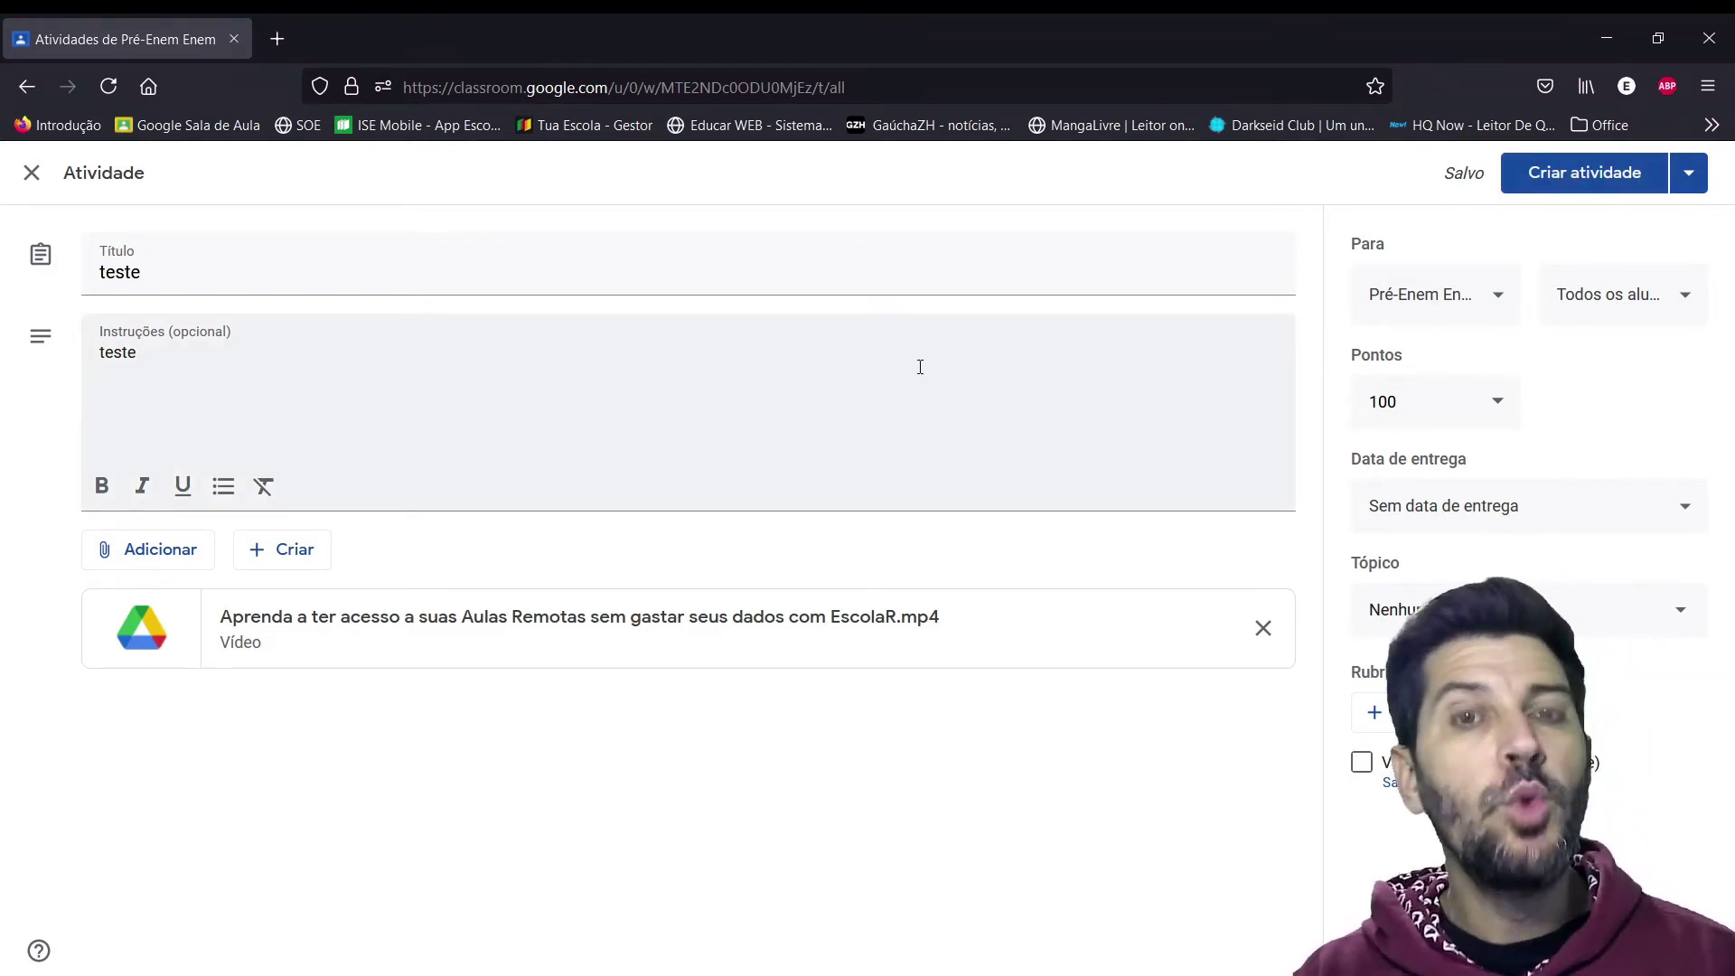
- Open Google Drive in a new browser tab and go to its Meet Recordings folder
left_click(279, 47)
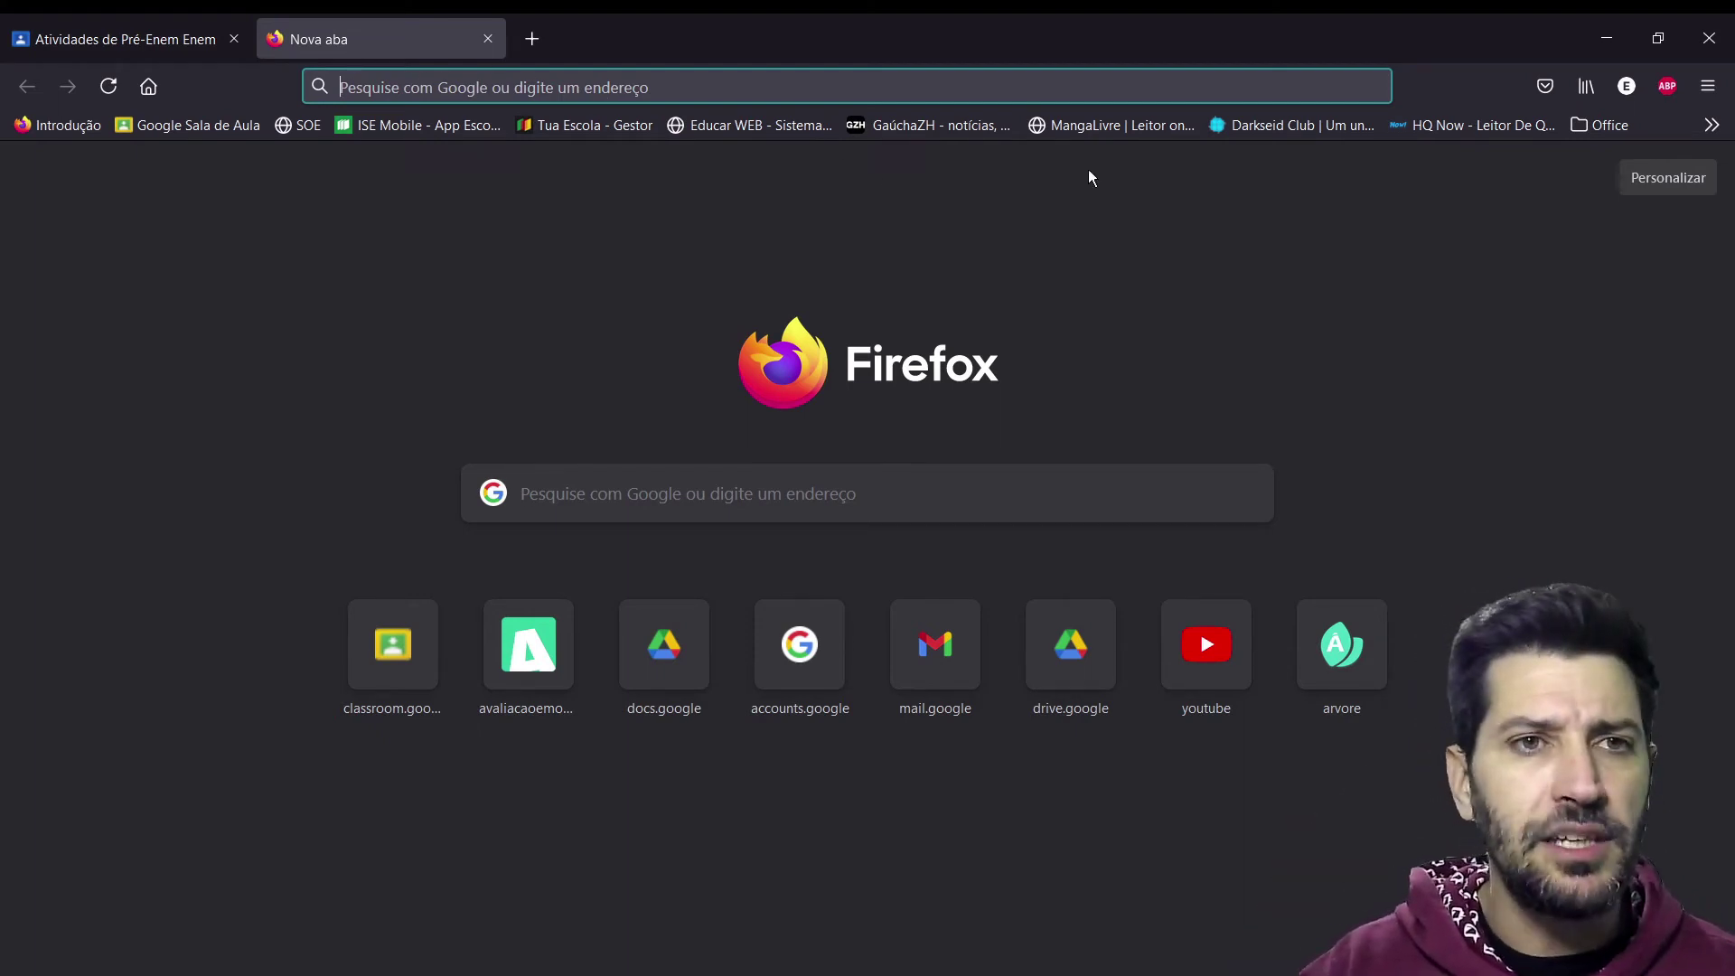
left_click(1615, 127)
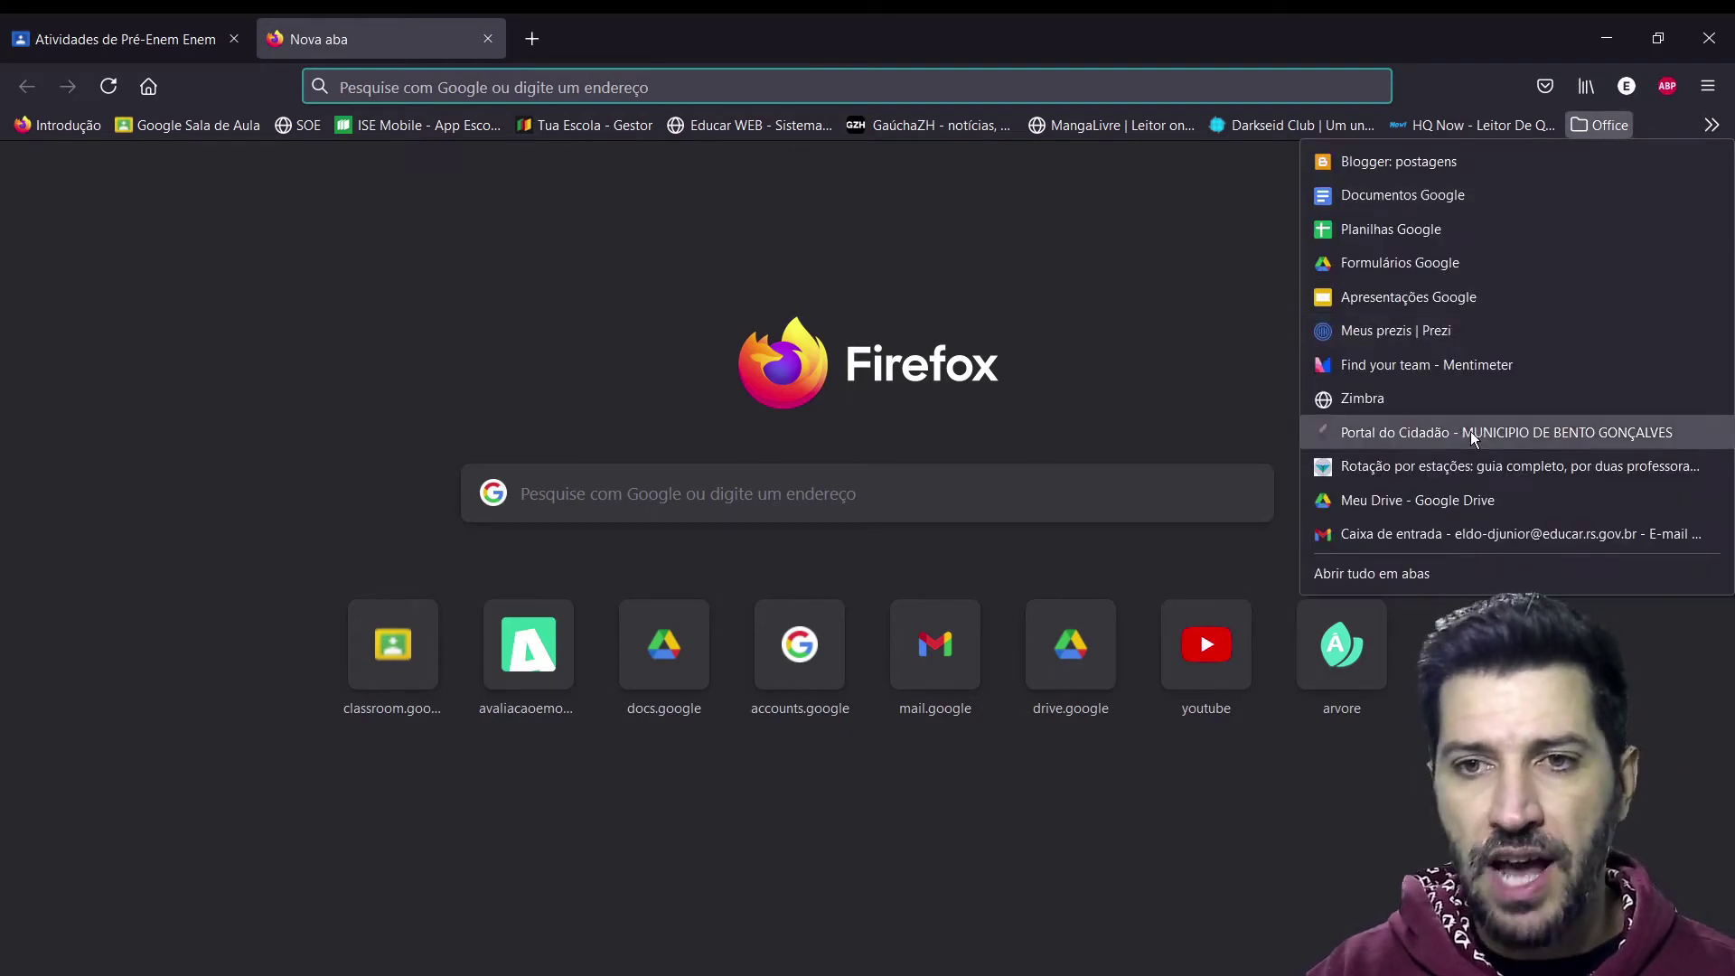
left_click(1450, 501)
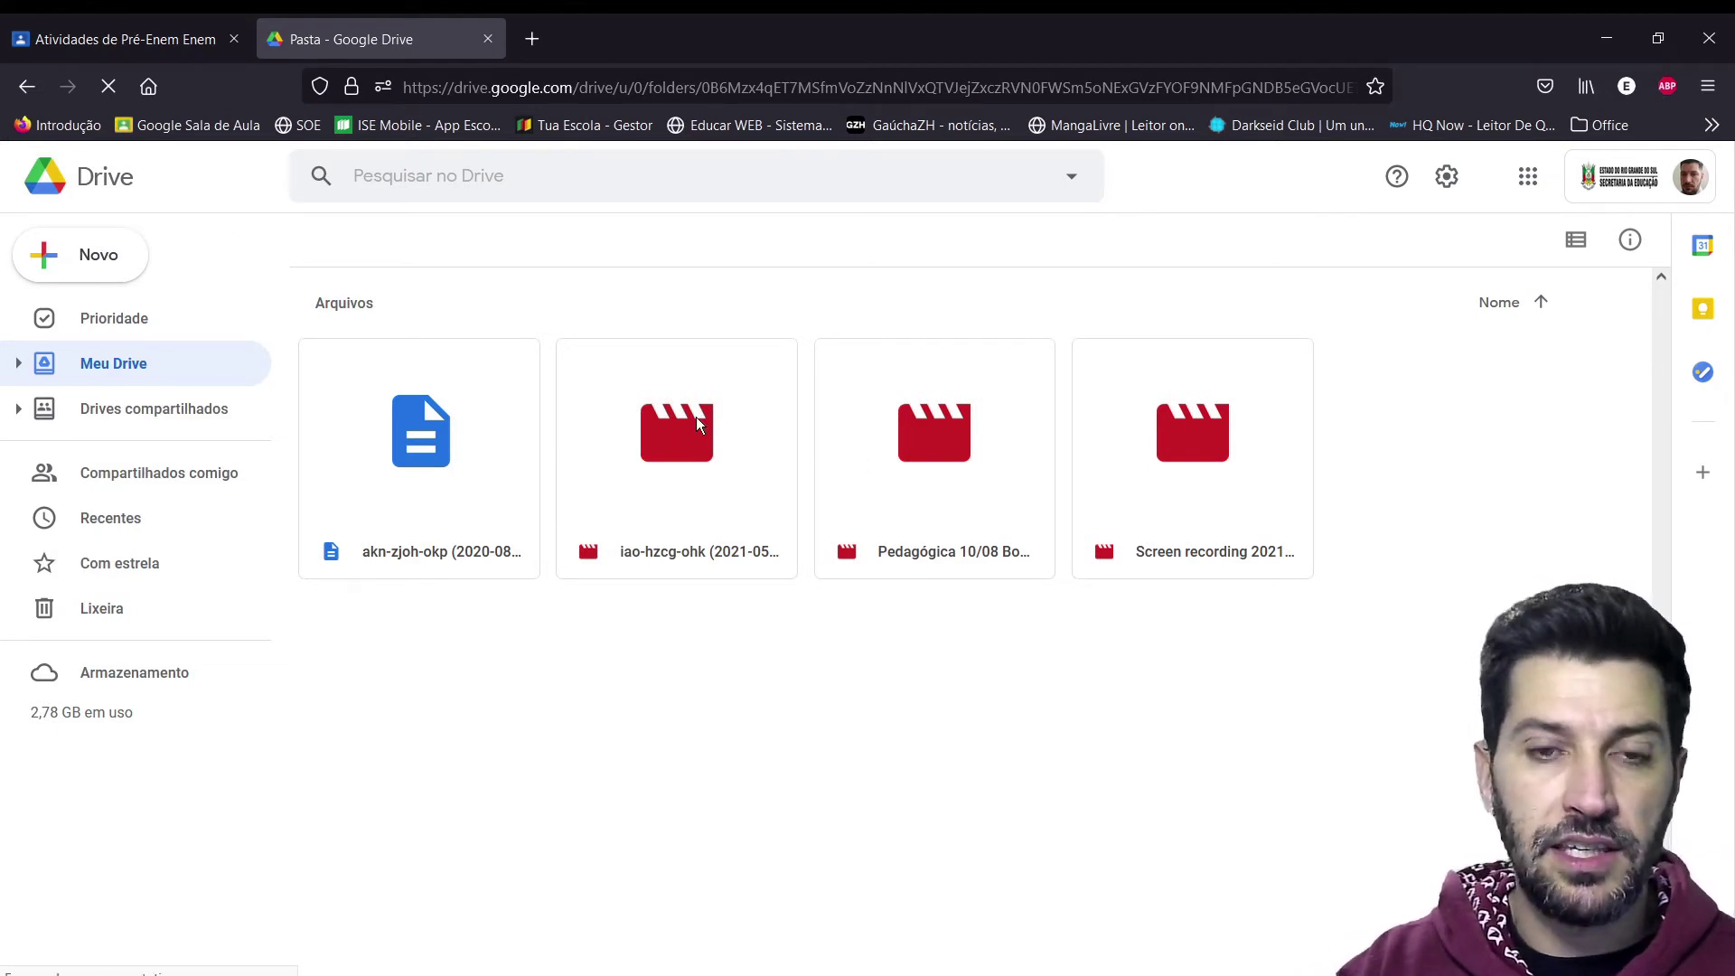
- Generate a link for the "iao-hzcg-ohk" recording, set its access to "Qualquer pessoa com o link" and copy it
right_click(737, 431)
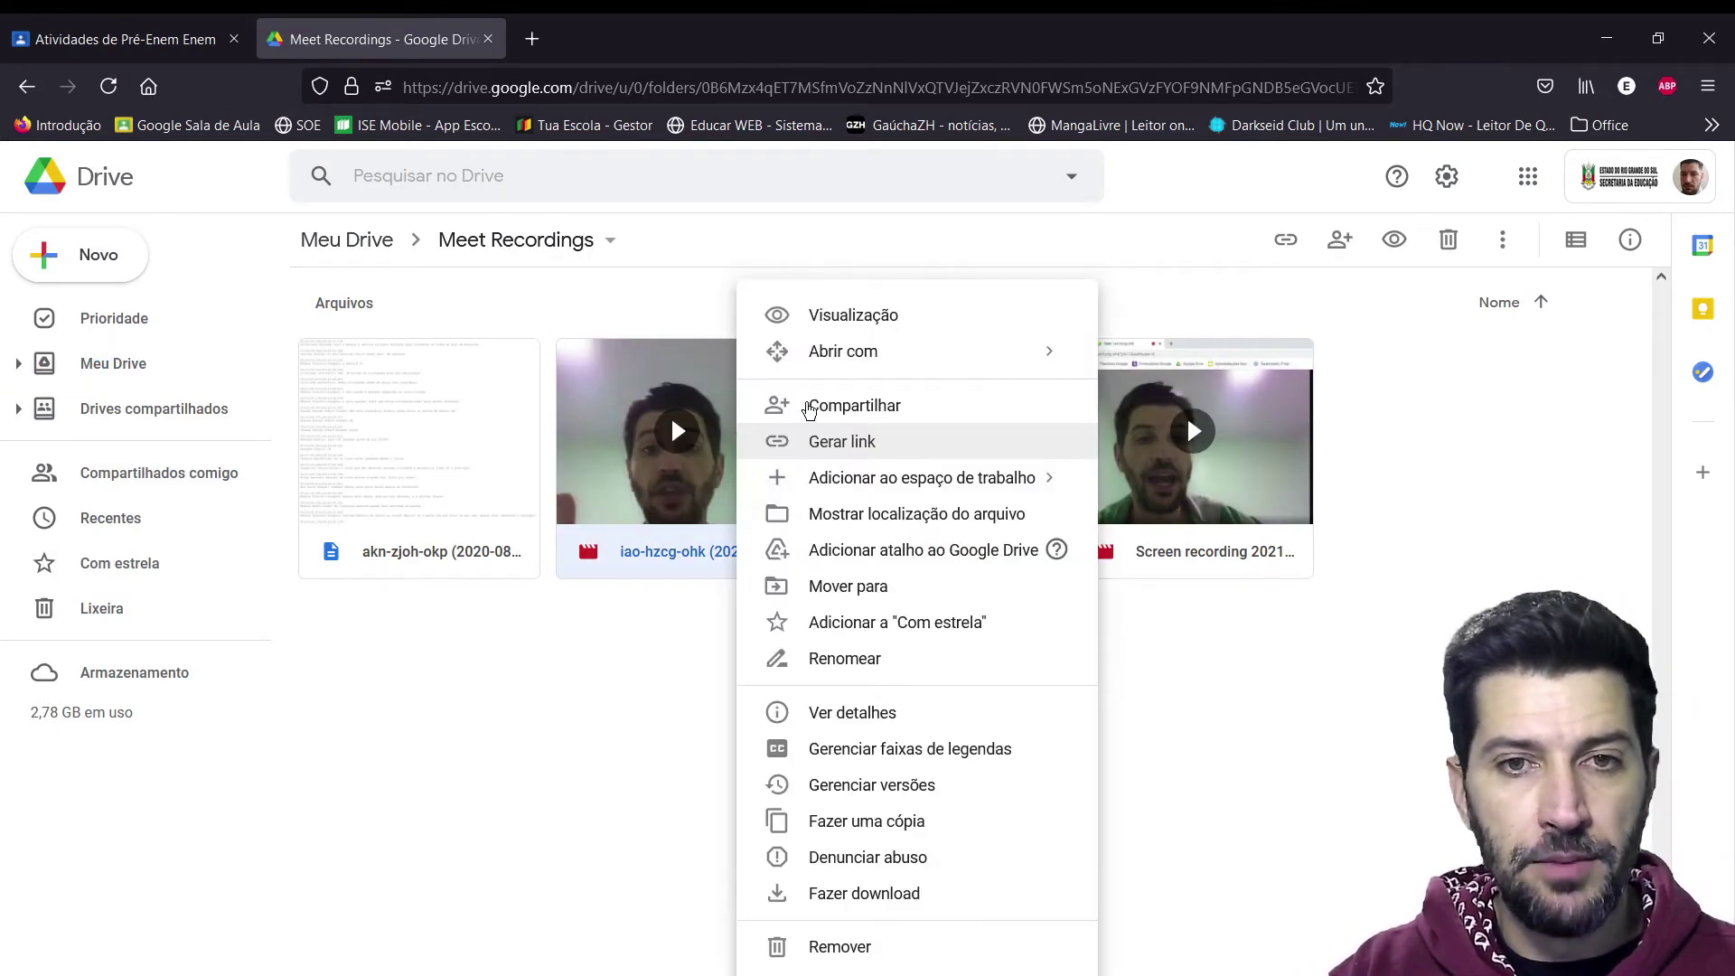
left_click(861, 445)
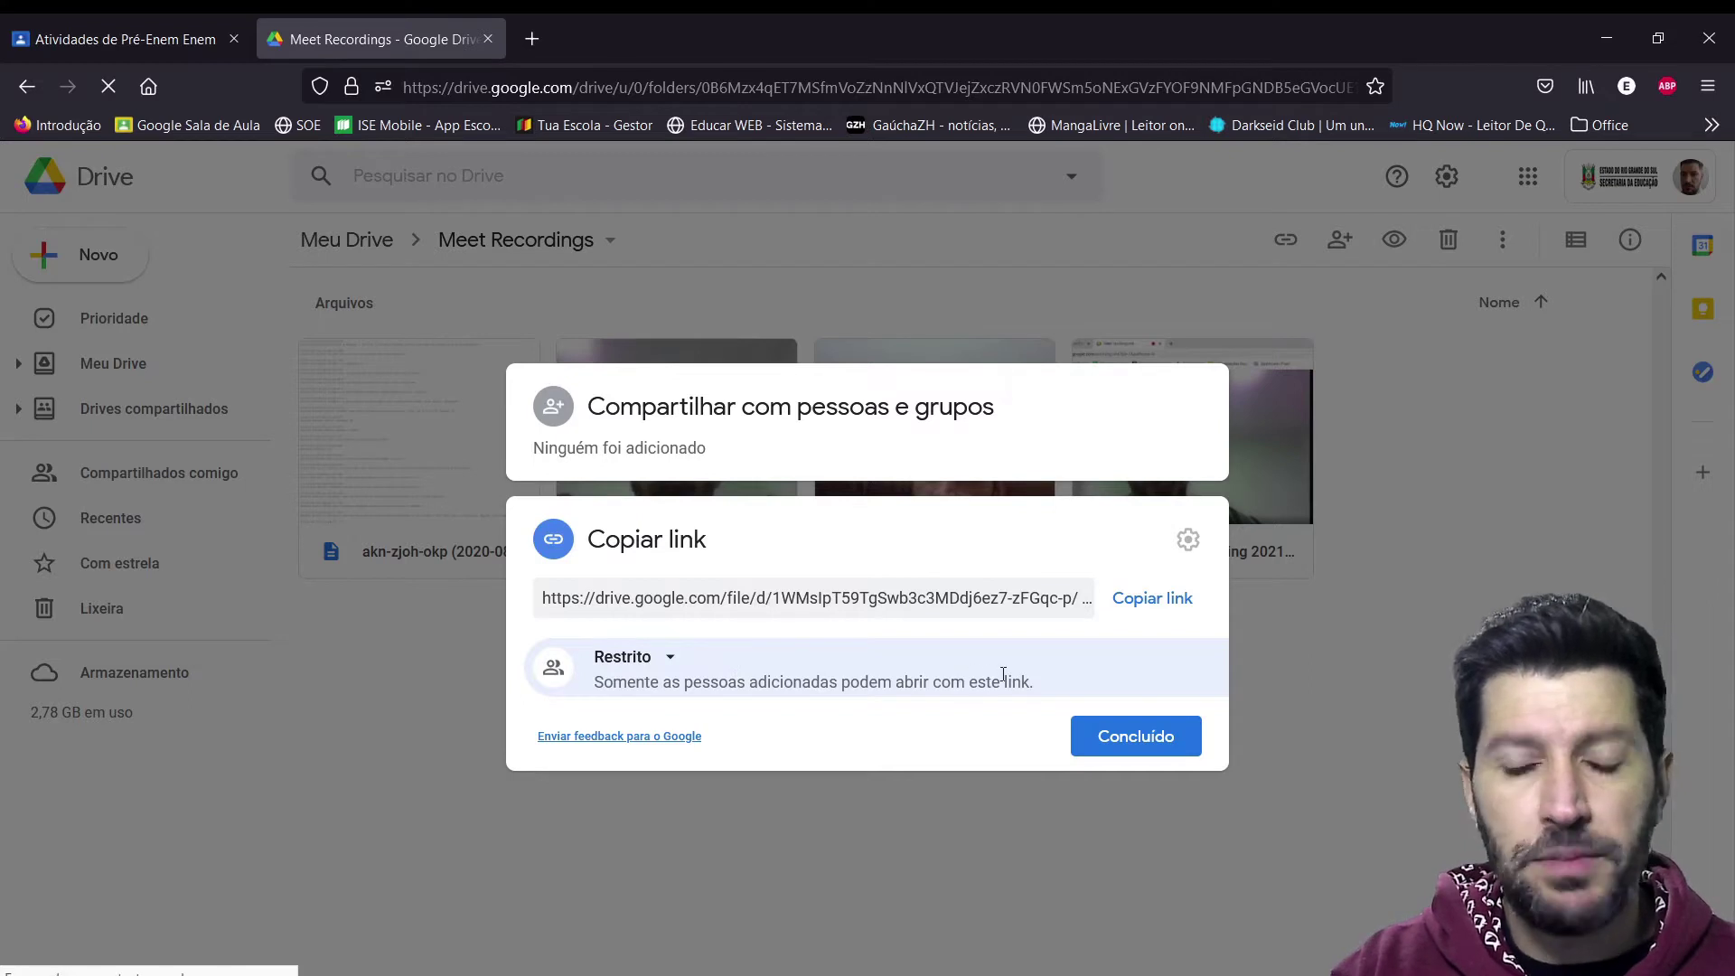
left_click(664, 663)
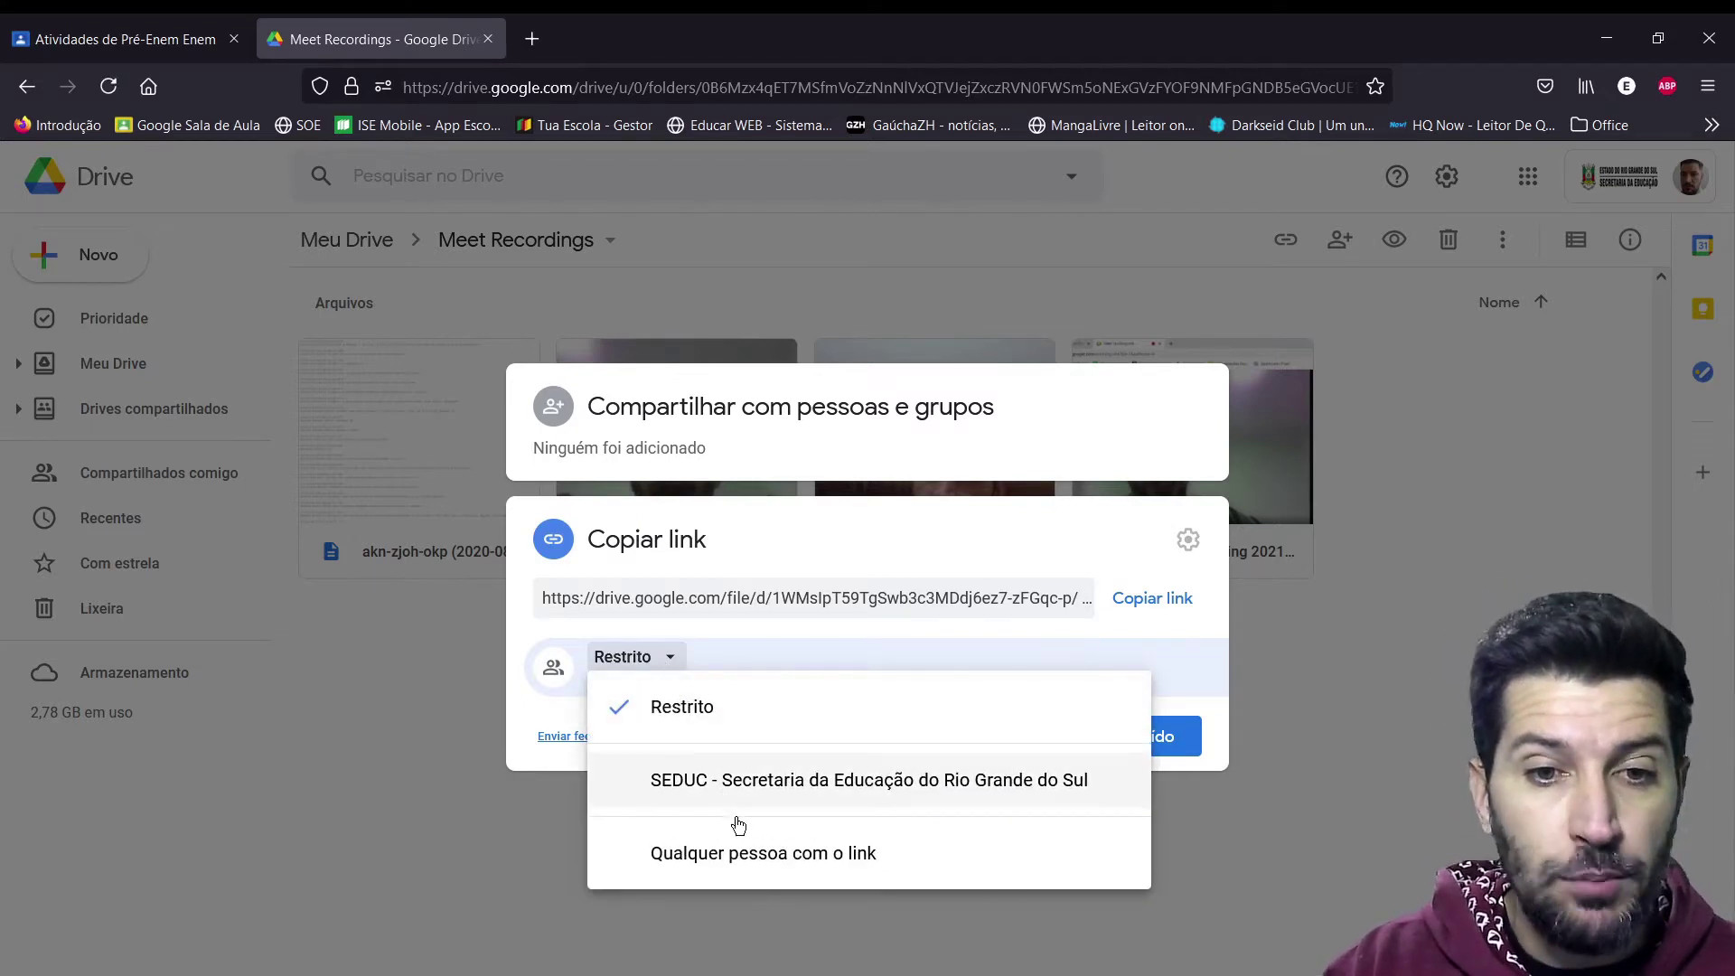
left_click(861, 849)
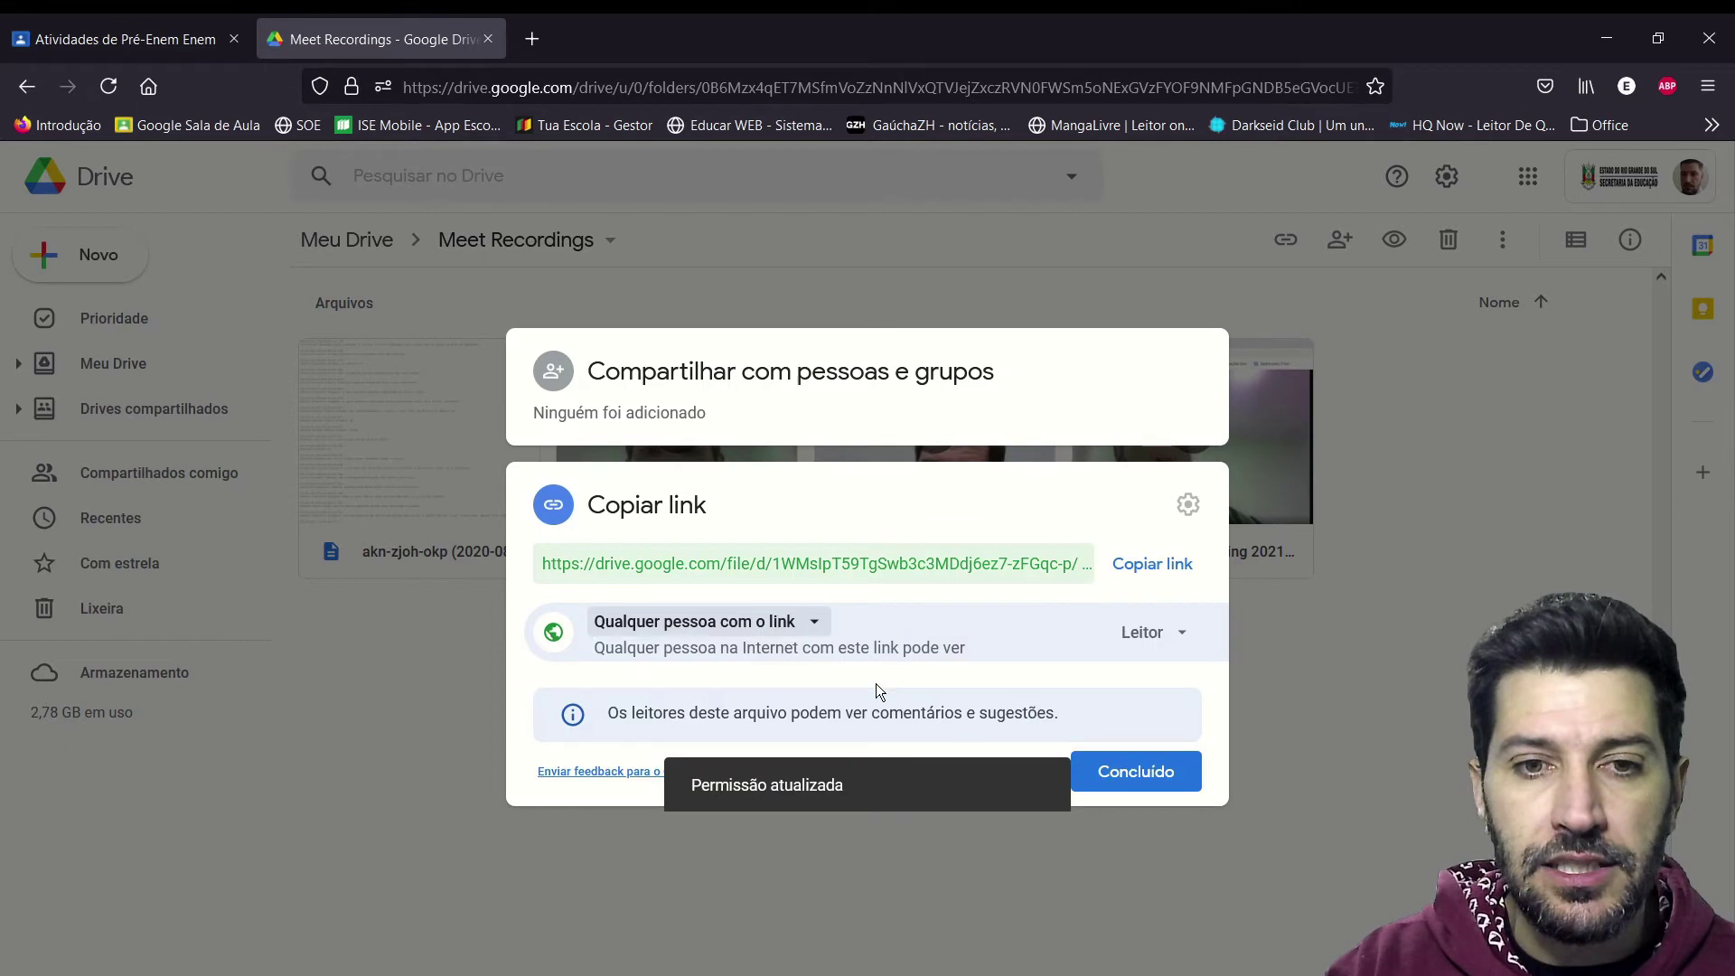
left_click(1161, 565)
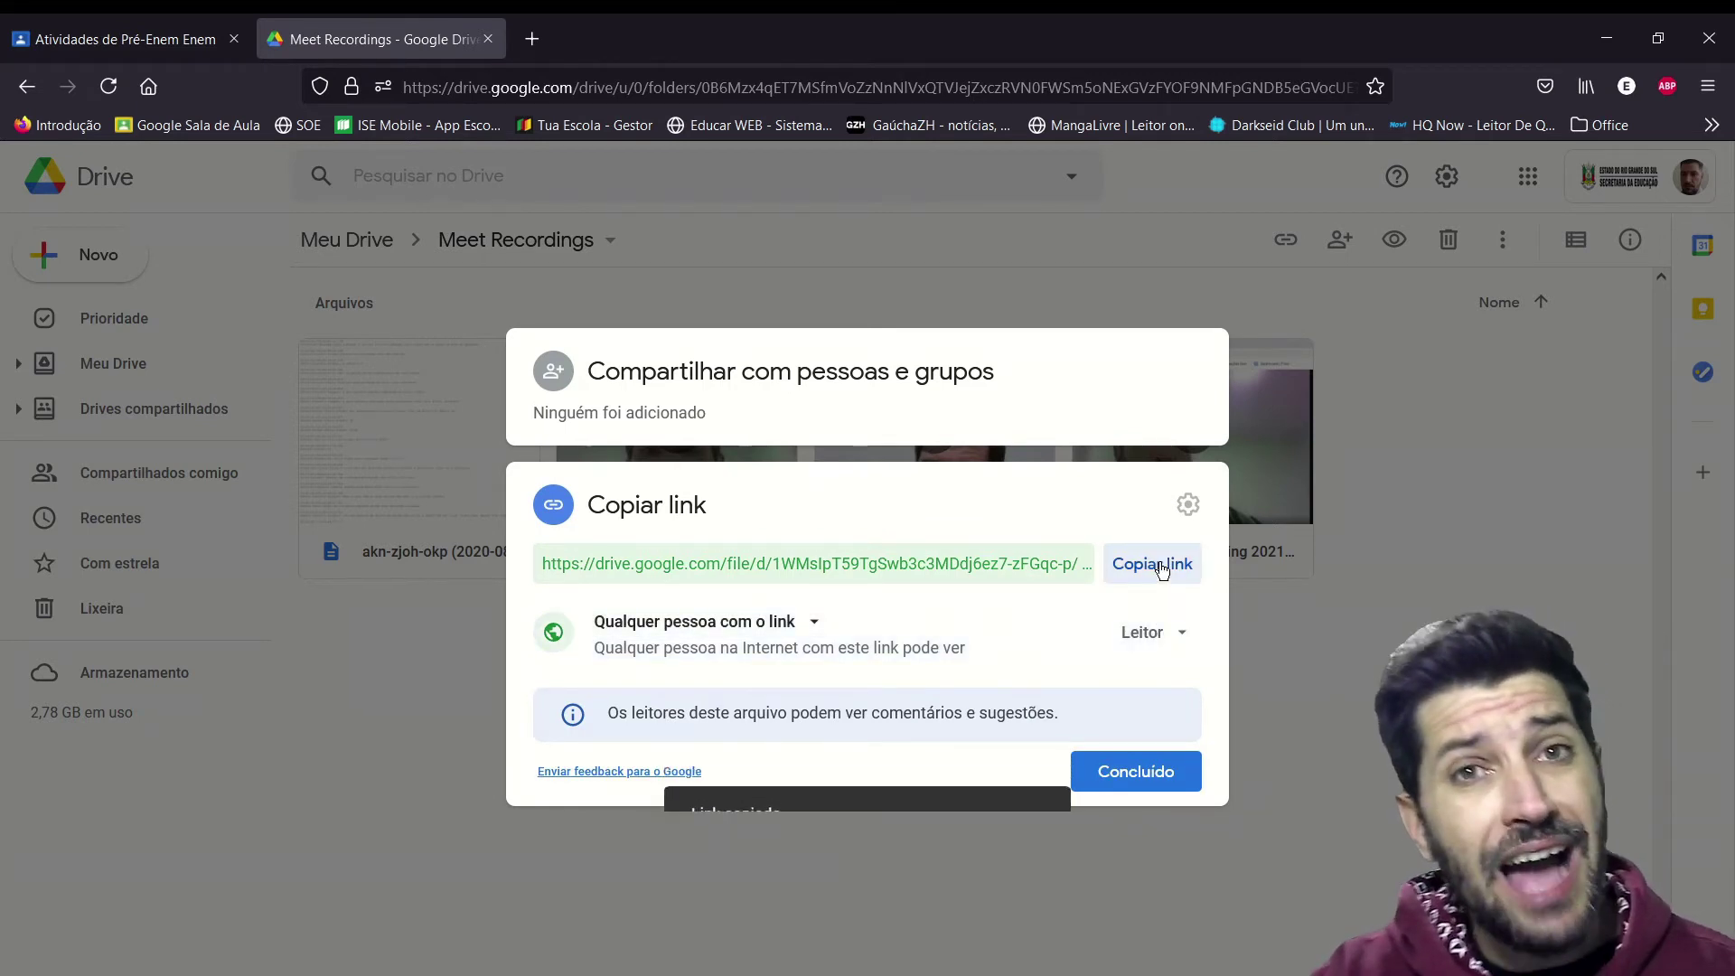
- Switch the link access to "SEDUC - Secretaria da Educação do Rio Grande do Sul" and back to "Qualquer pessoa com o link"
left_click(747, 623)
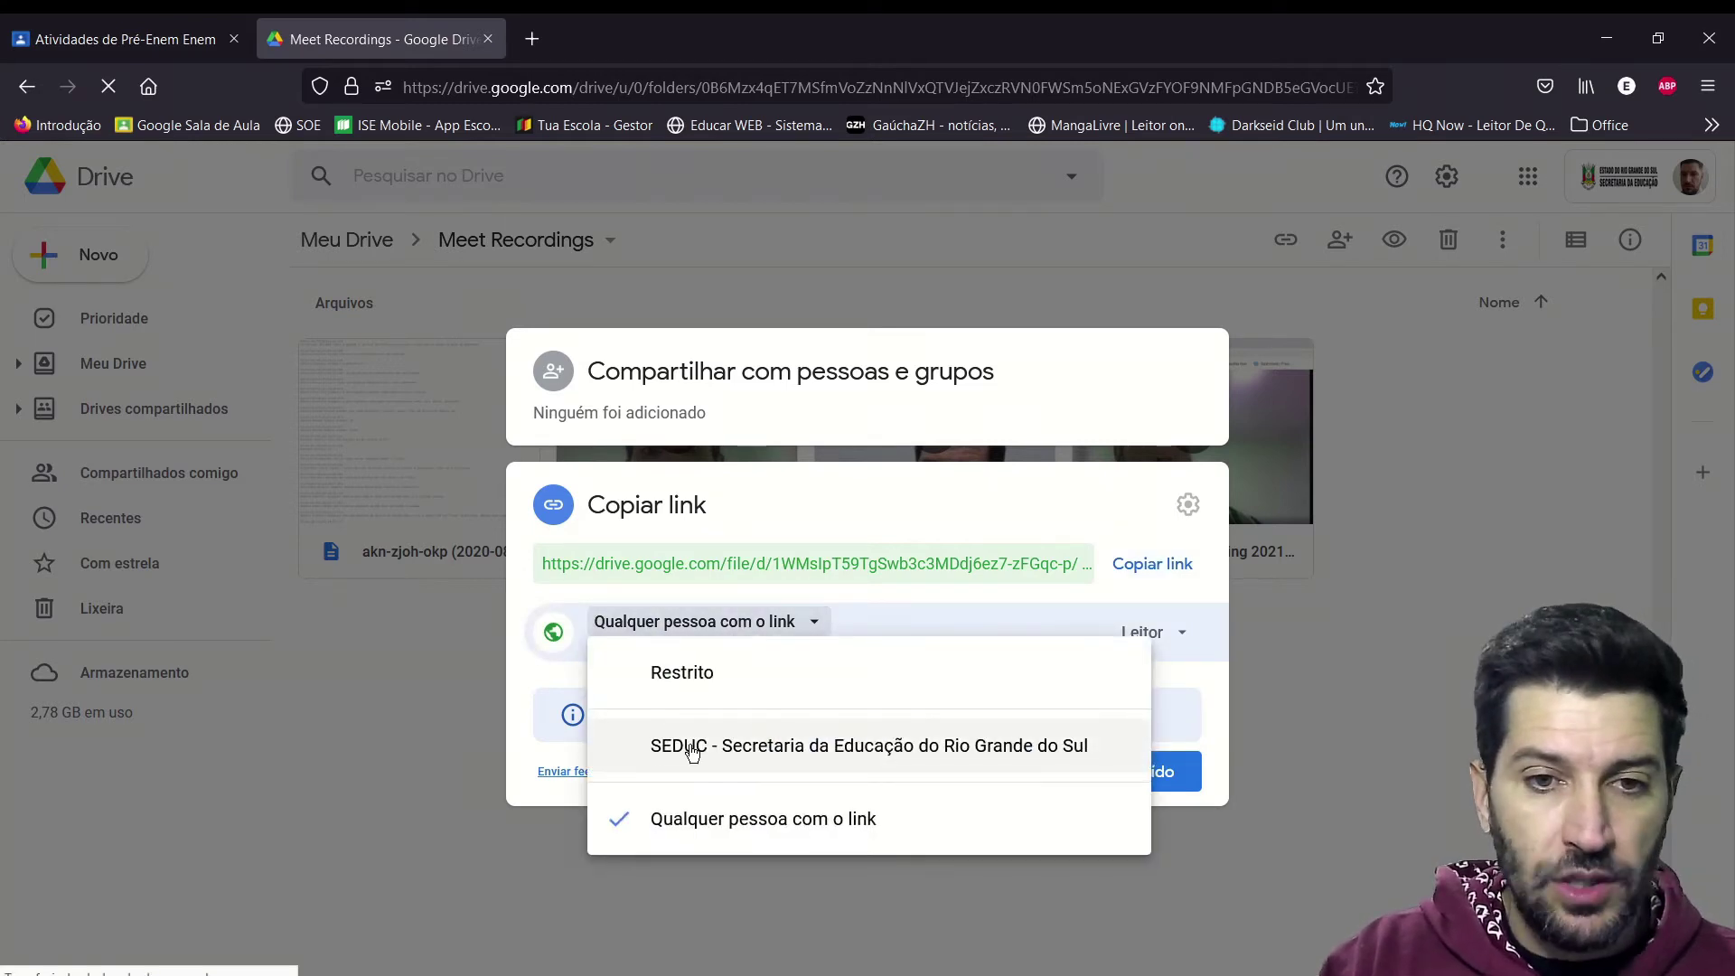
left_click(771, 745)
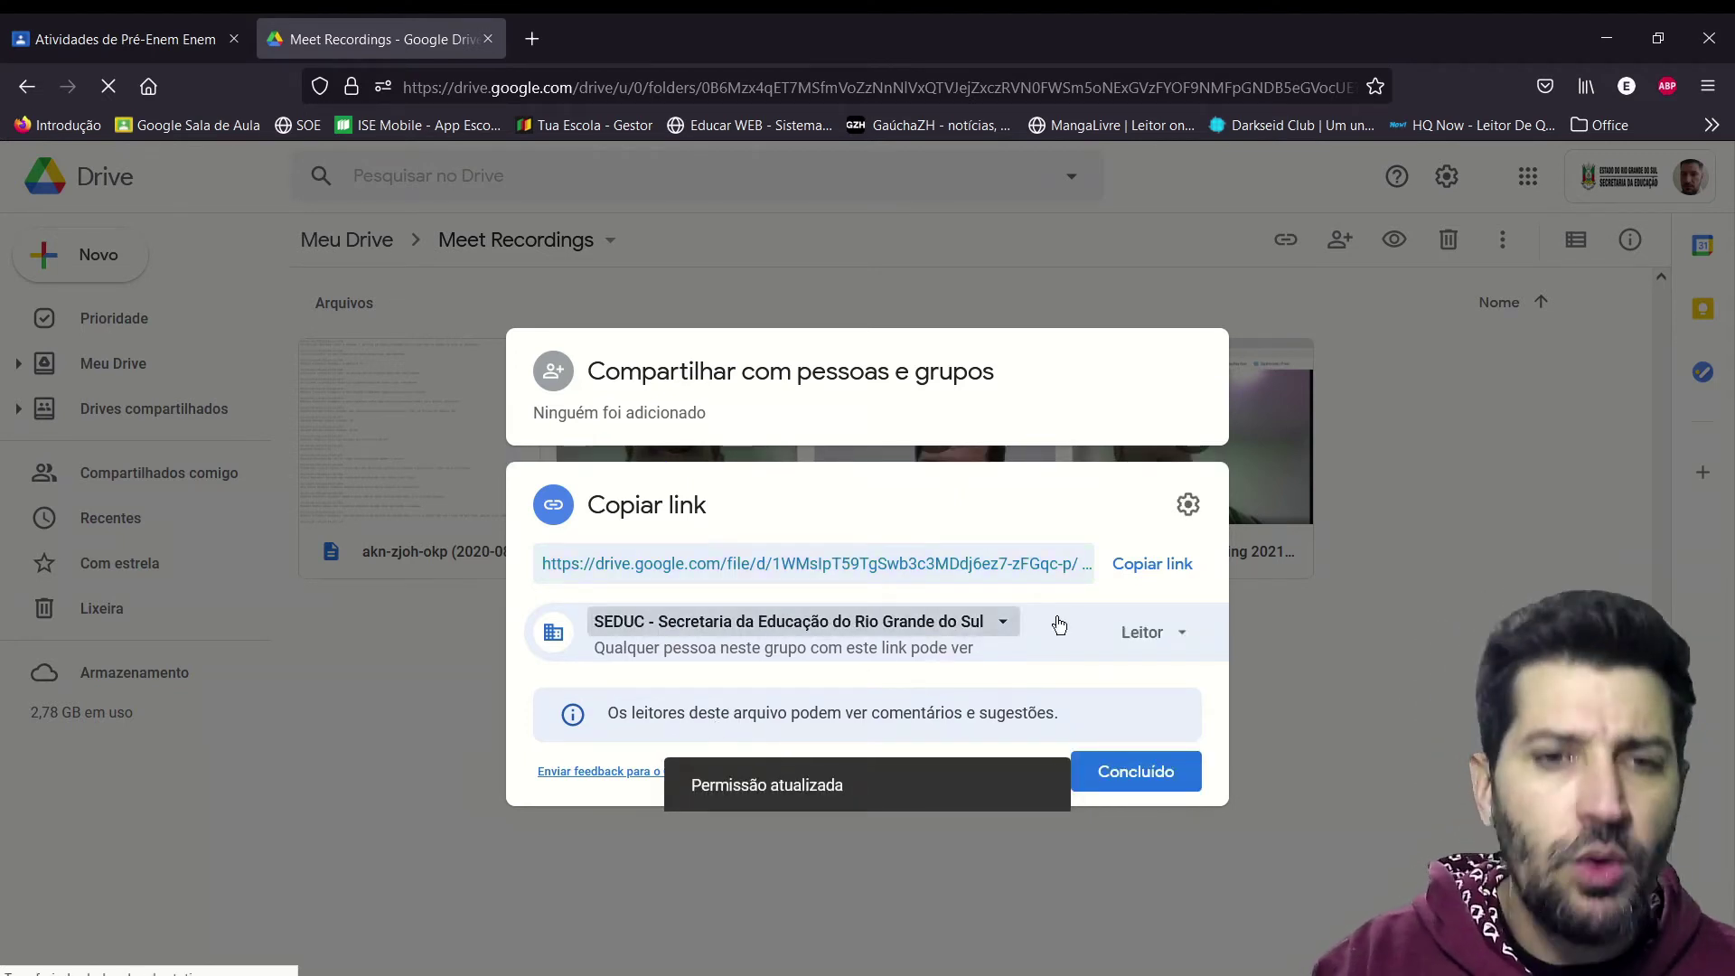
left_click(999, 625)
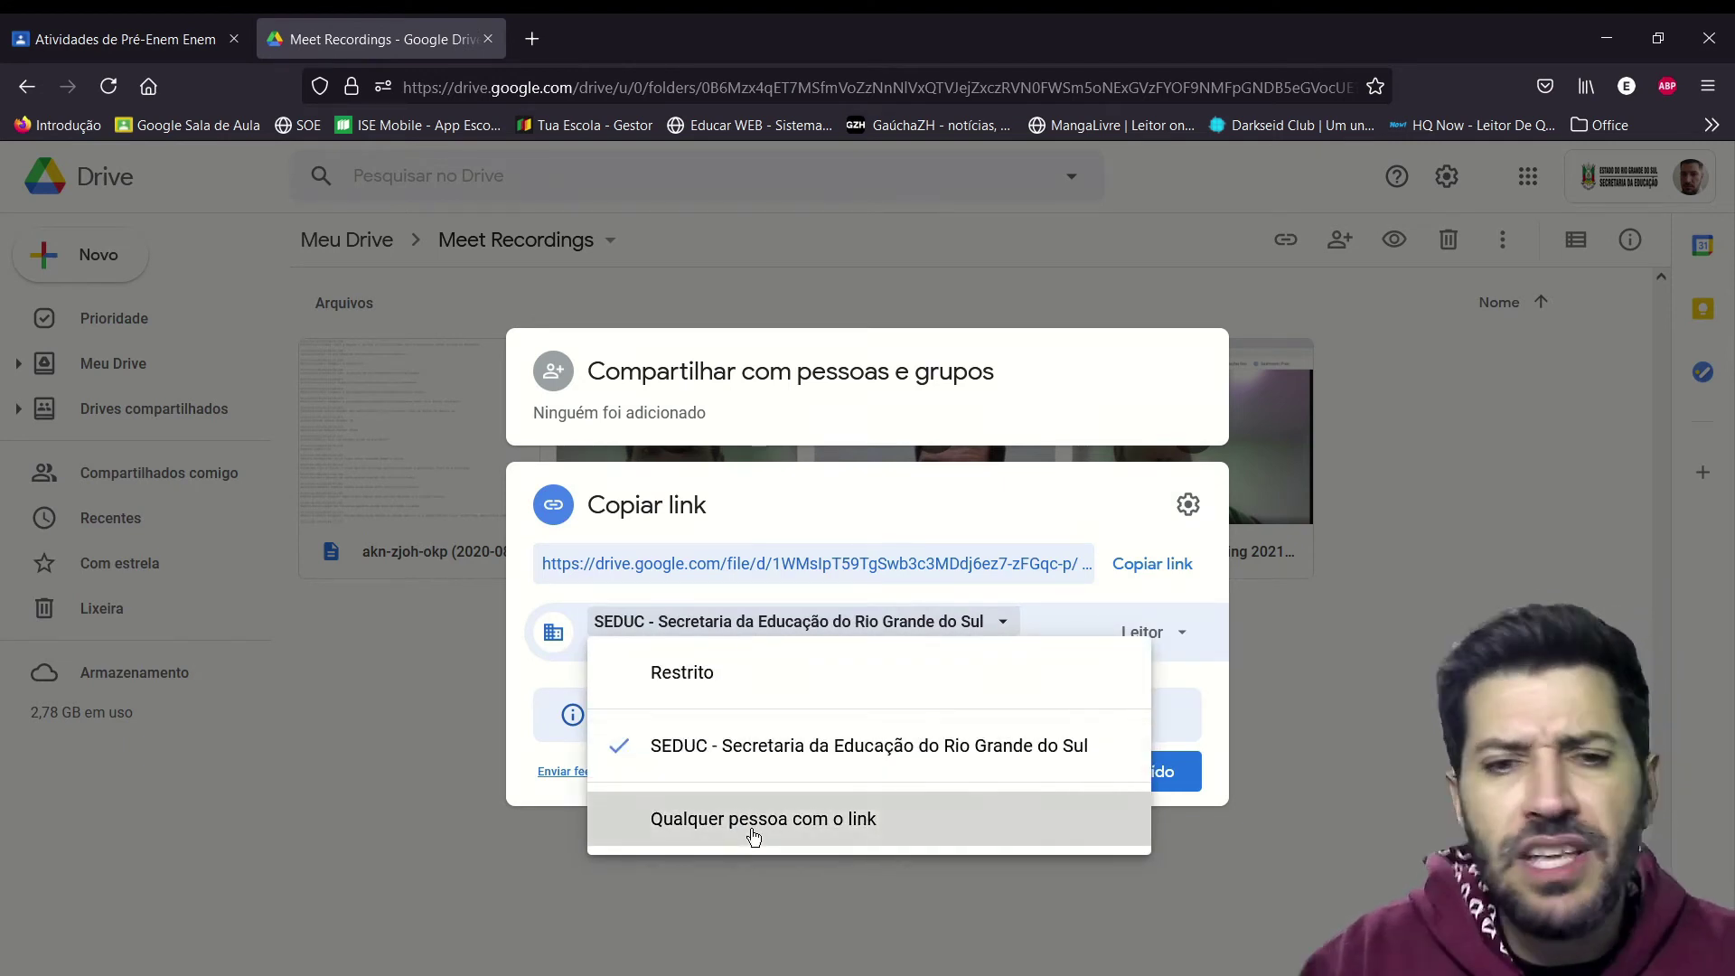
left_click(754, 833)
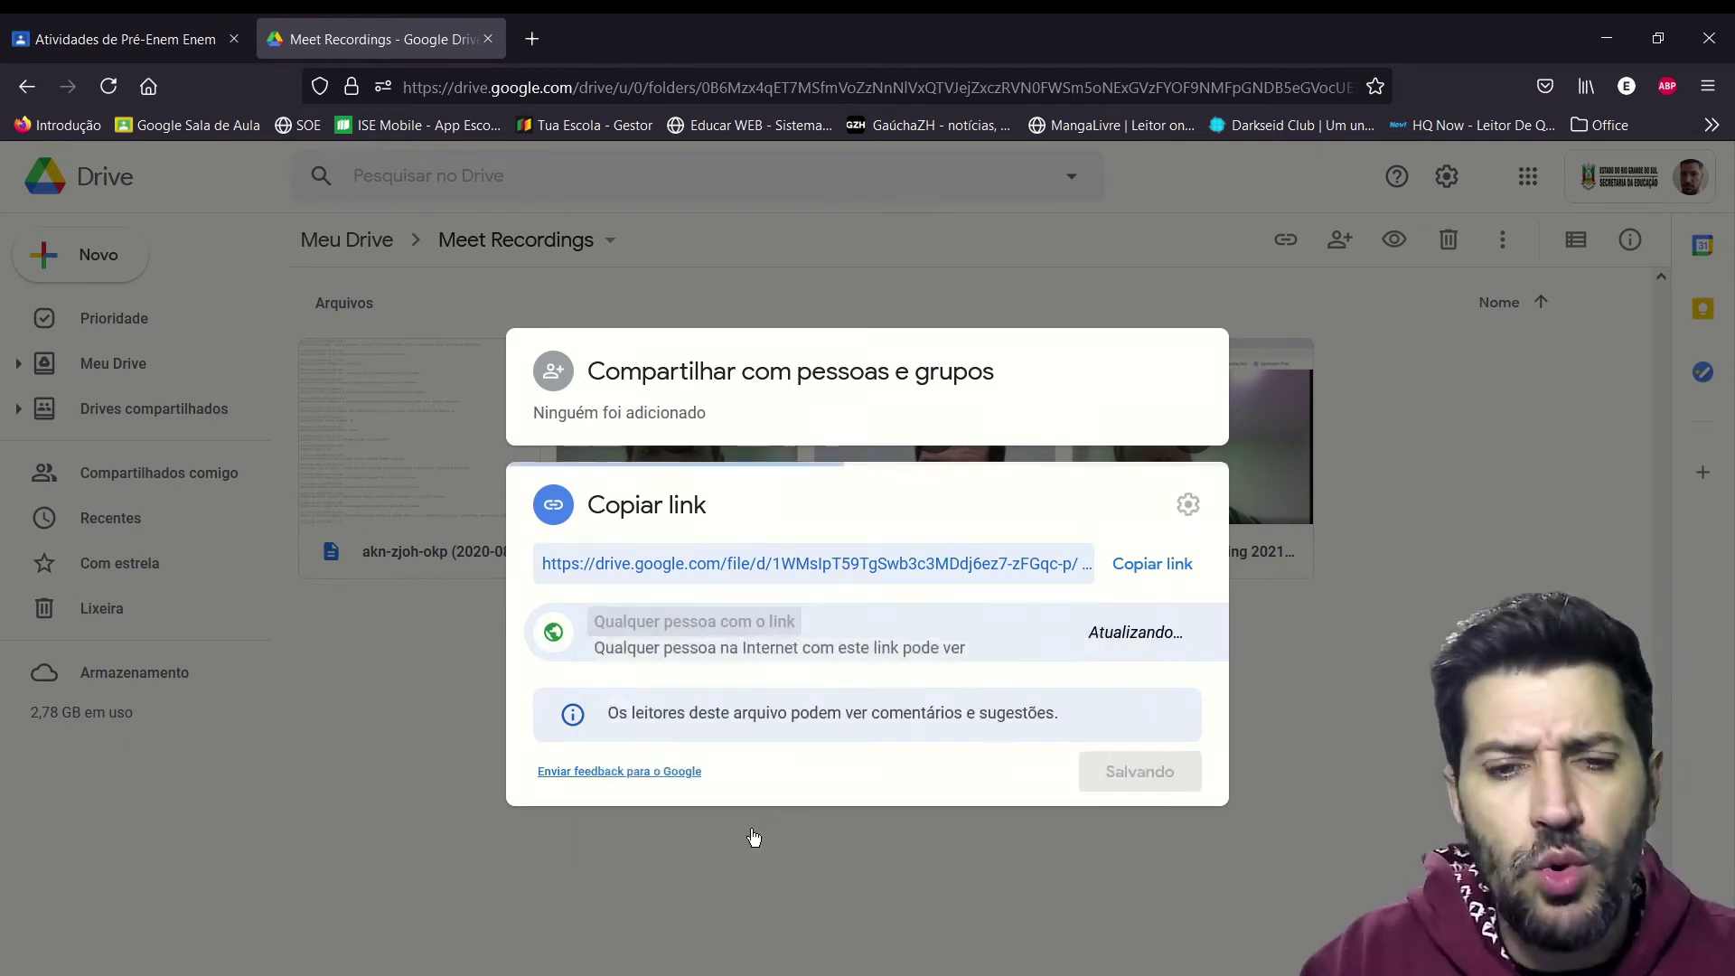
- Copy the recording's sharing link and add it as a link attachment to the "teste" activity in Google Classroom
left_click(1151, 565)
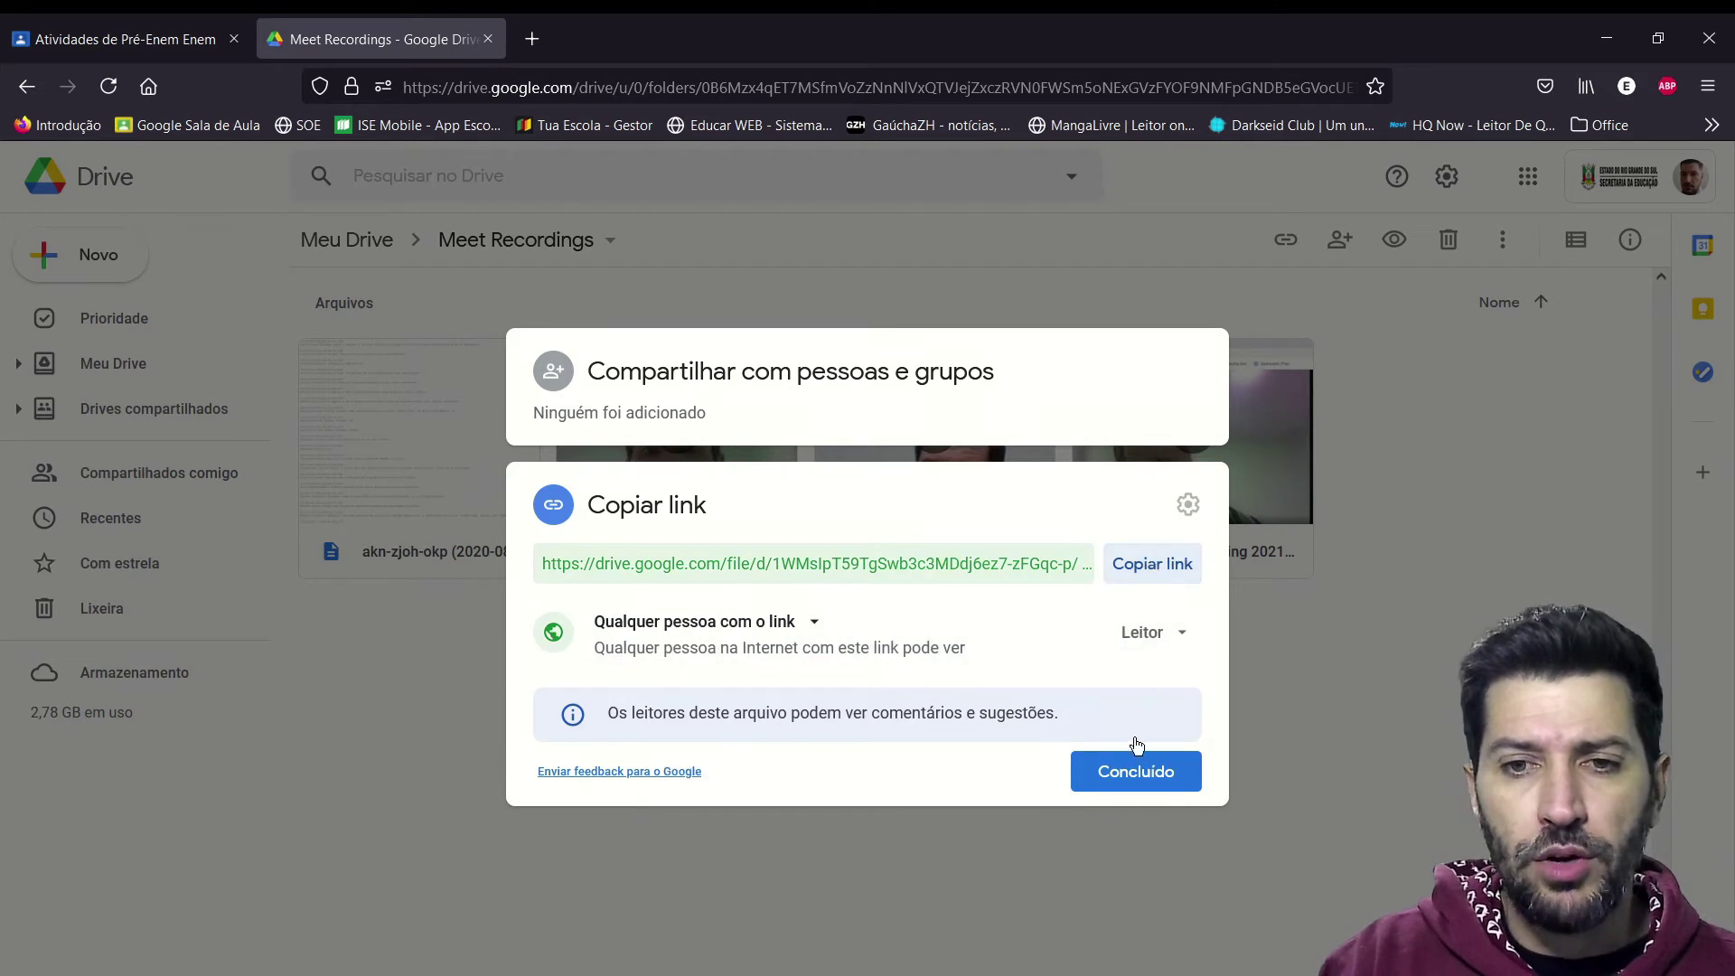
left_click(308, 341)
left_click(108, 36)
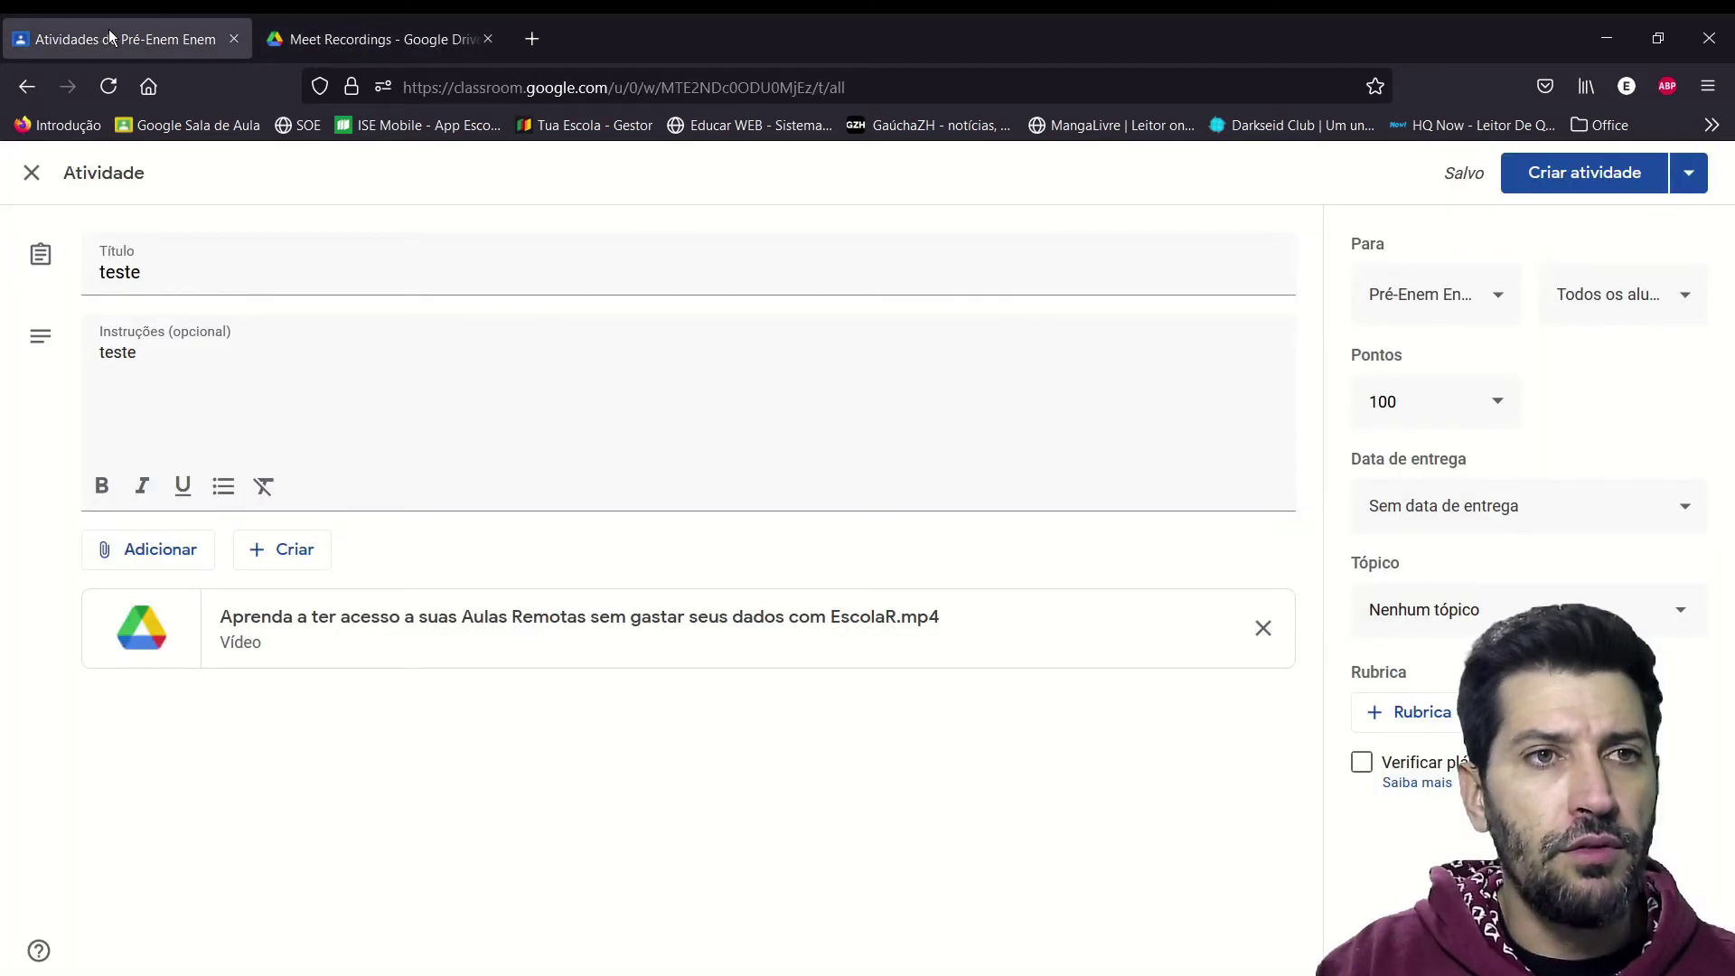
left_click(143, 547)
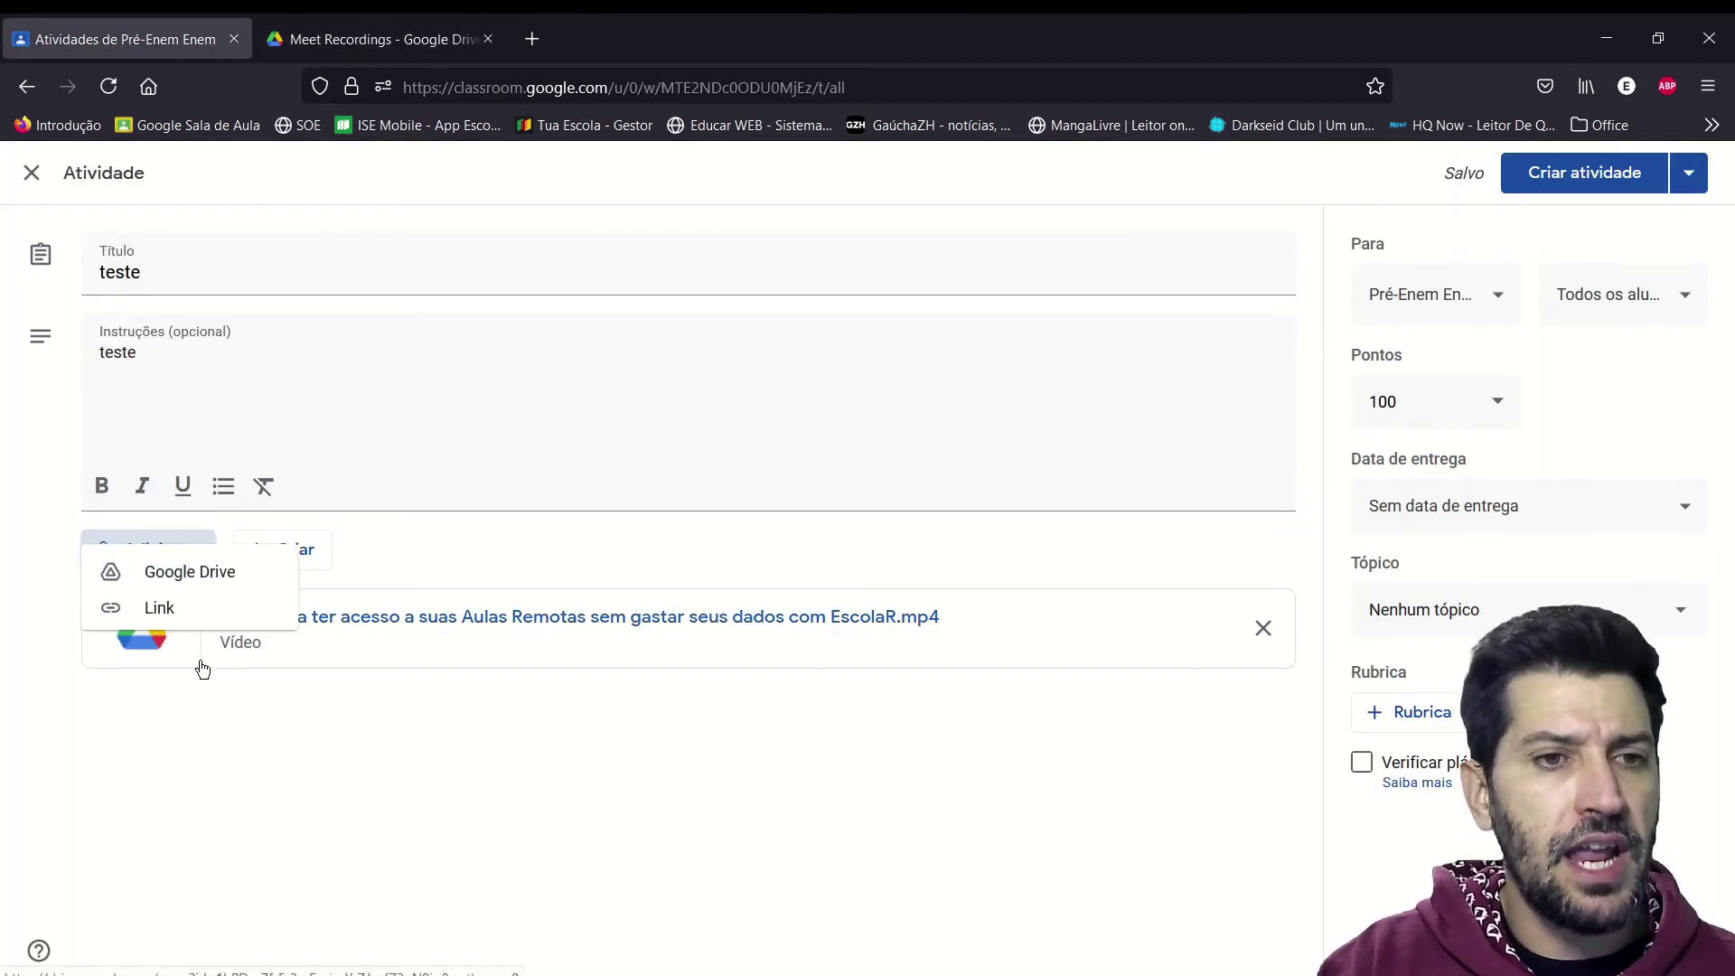
left_click(233, 655)
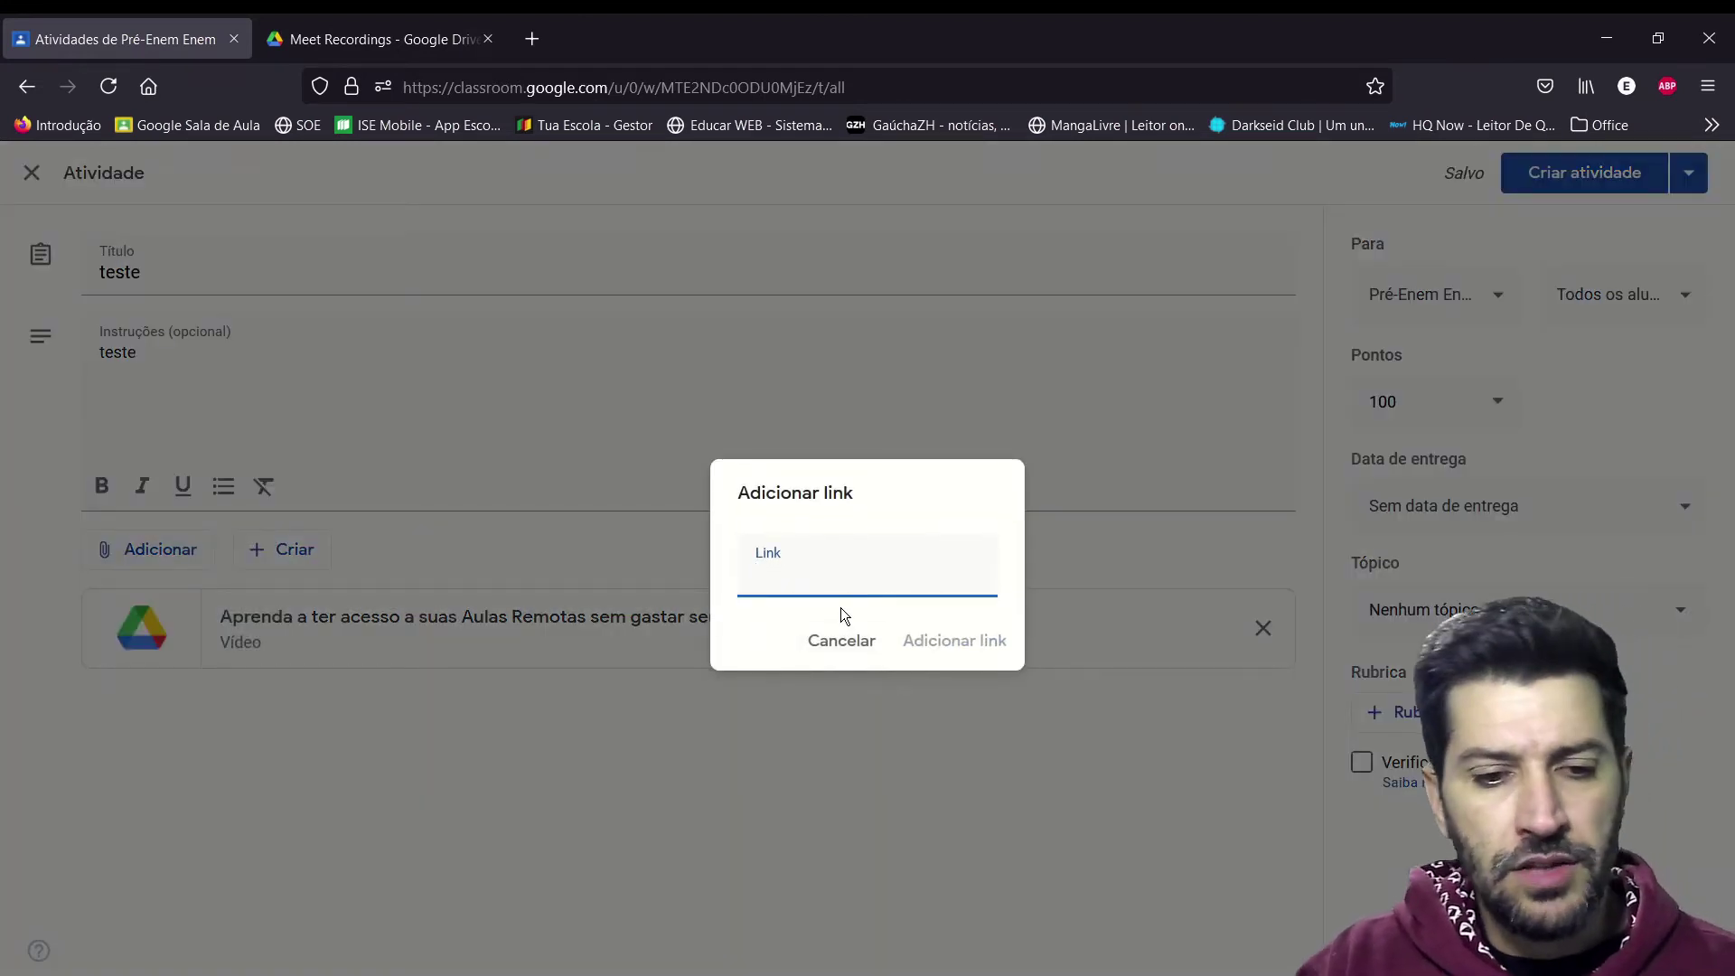
key("ctrl+v")
left_click(970, 647)
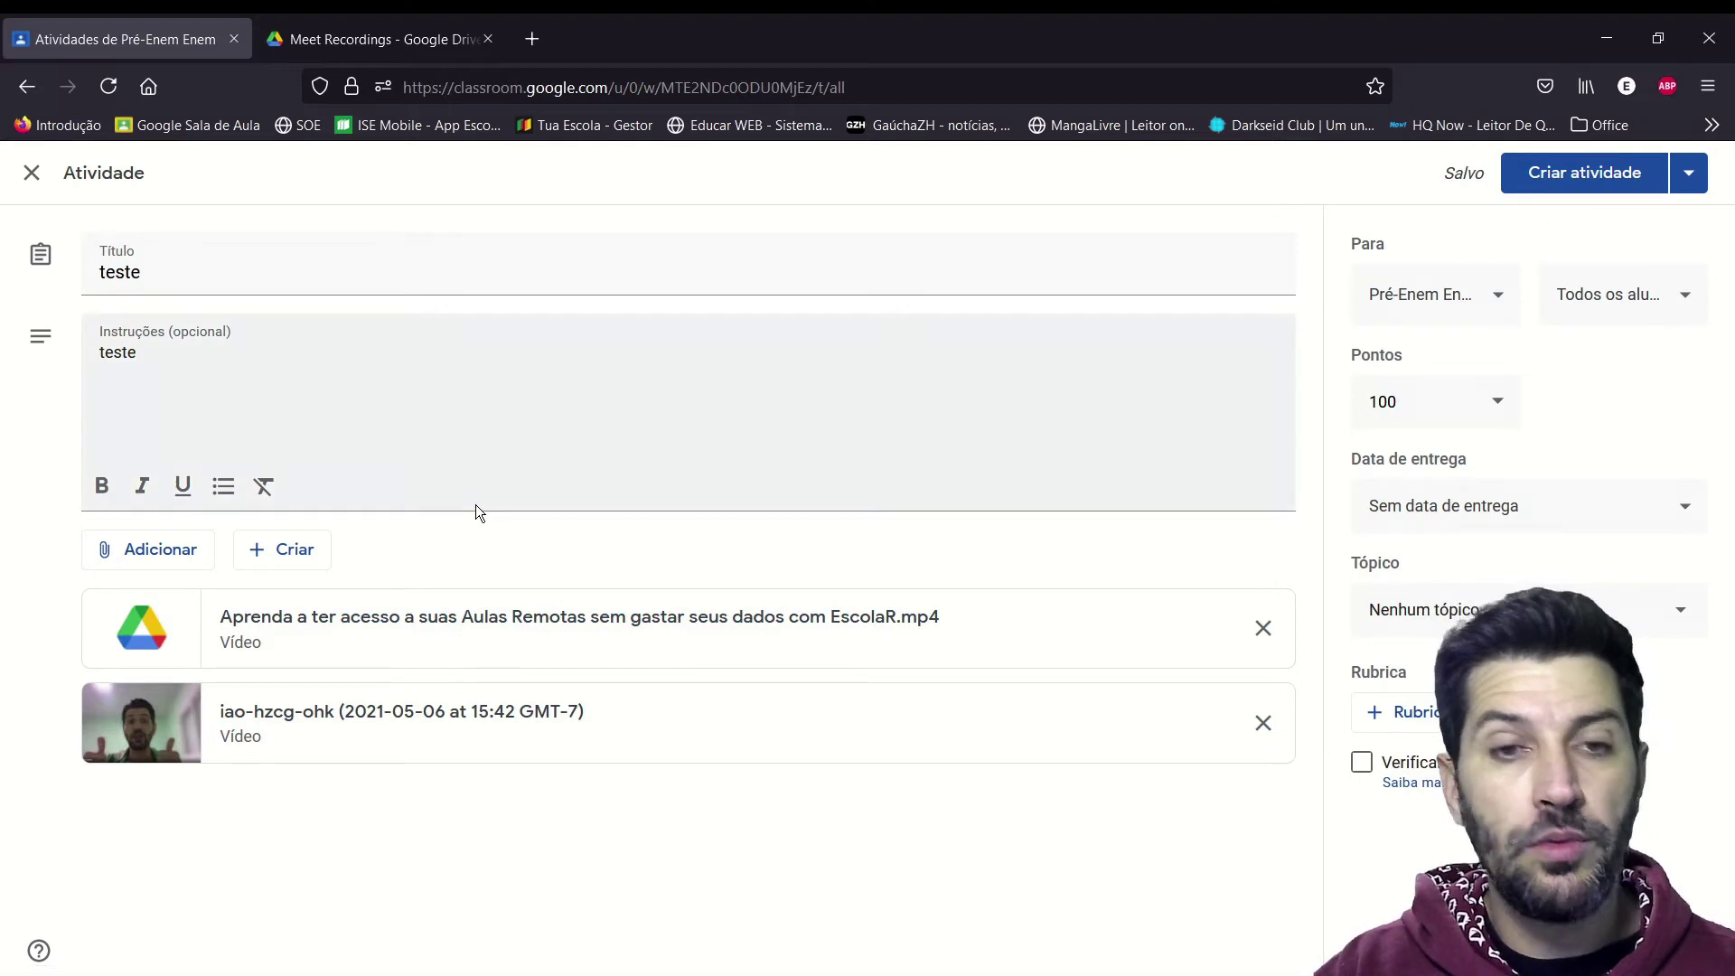
- Attach the video "Pedagógica 10/08 Bom Retiro" to the activity from the Meet Recordings folder in Google Drive
left_click(151, 558)
left_click(174, 608)
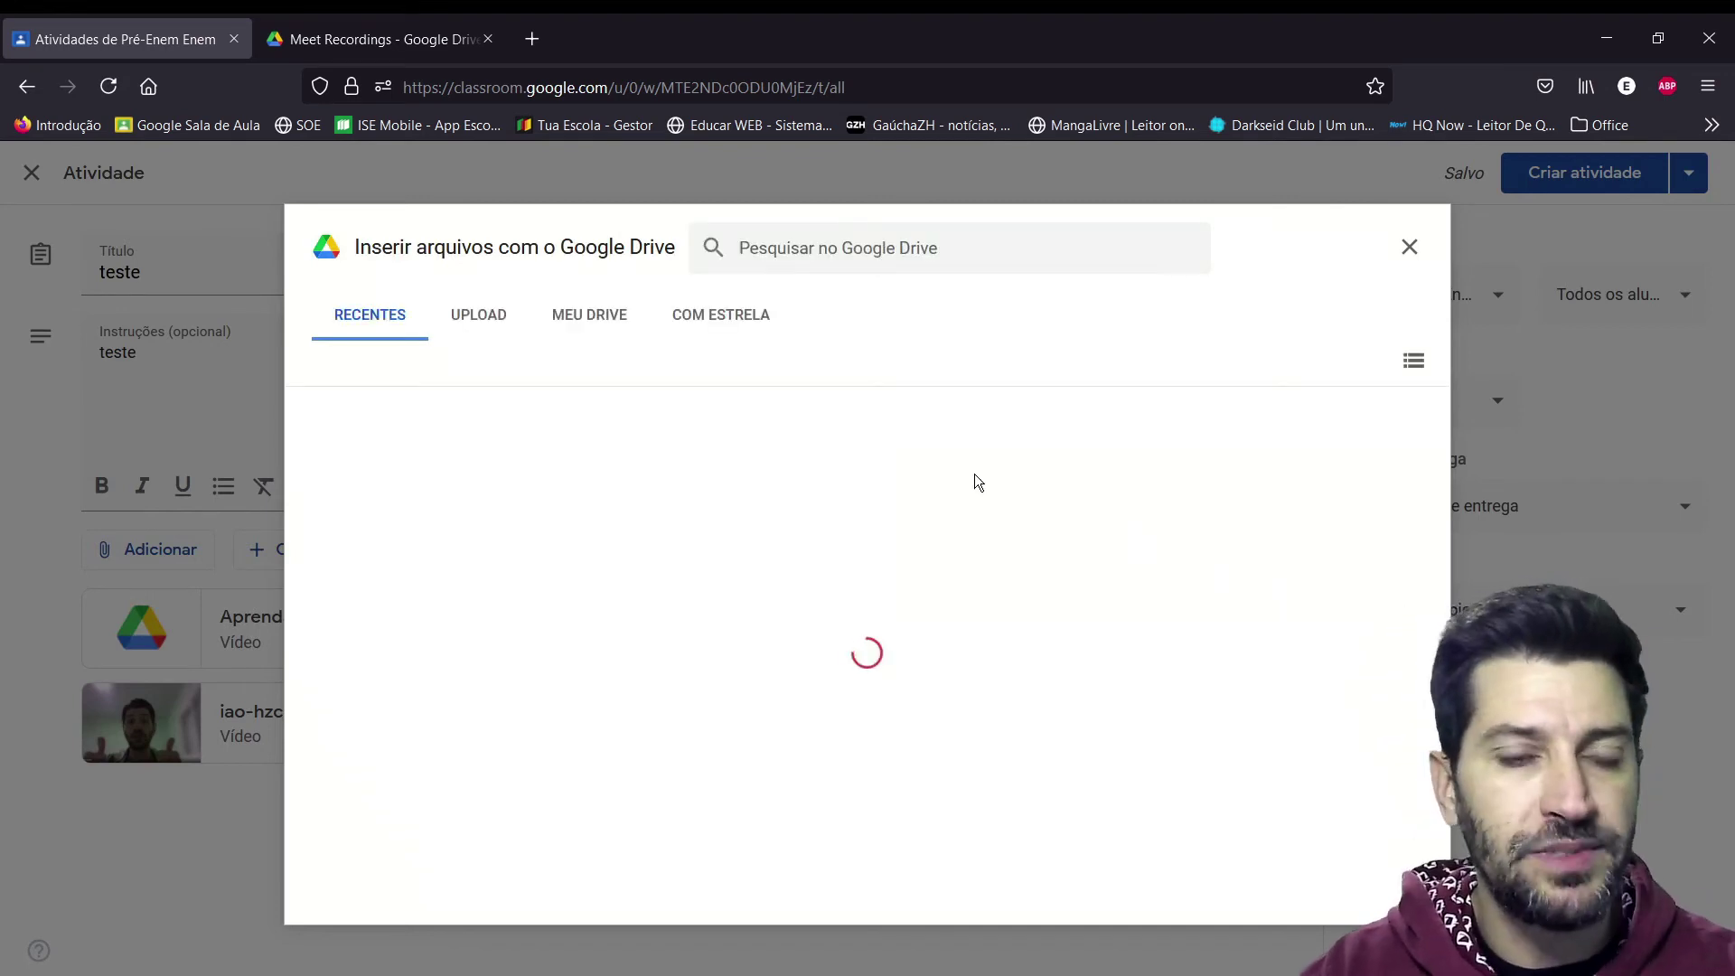
left_click(571, 323)
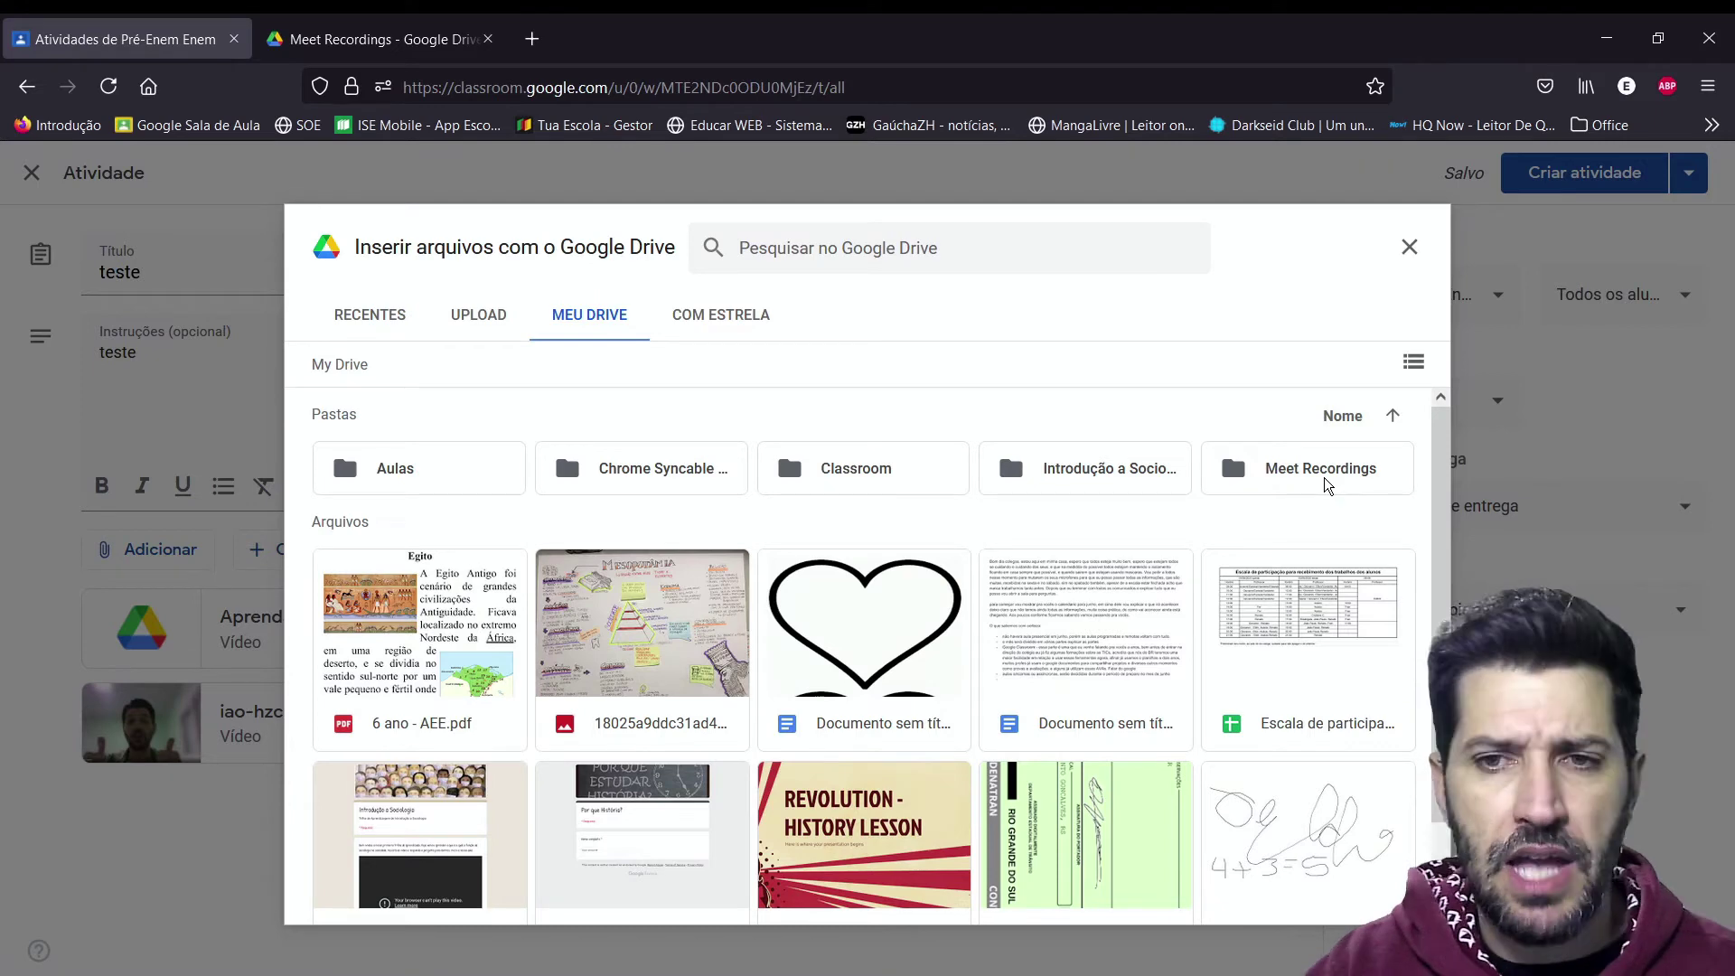
left_click(1327, 485)
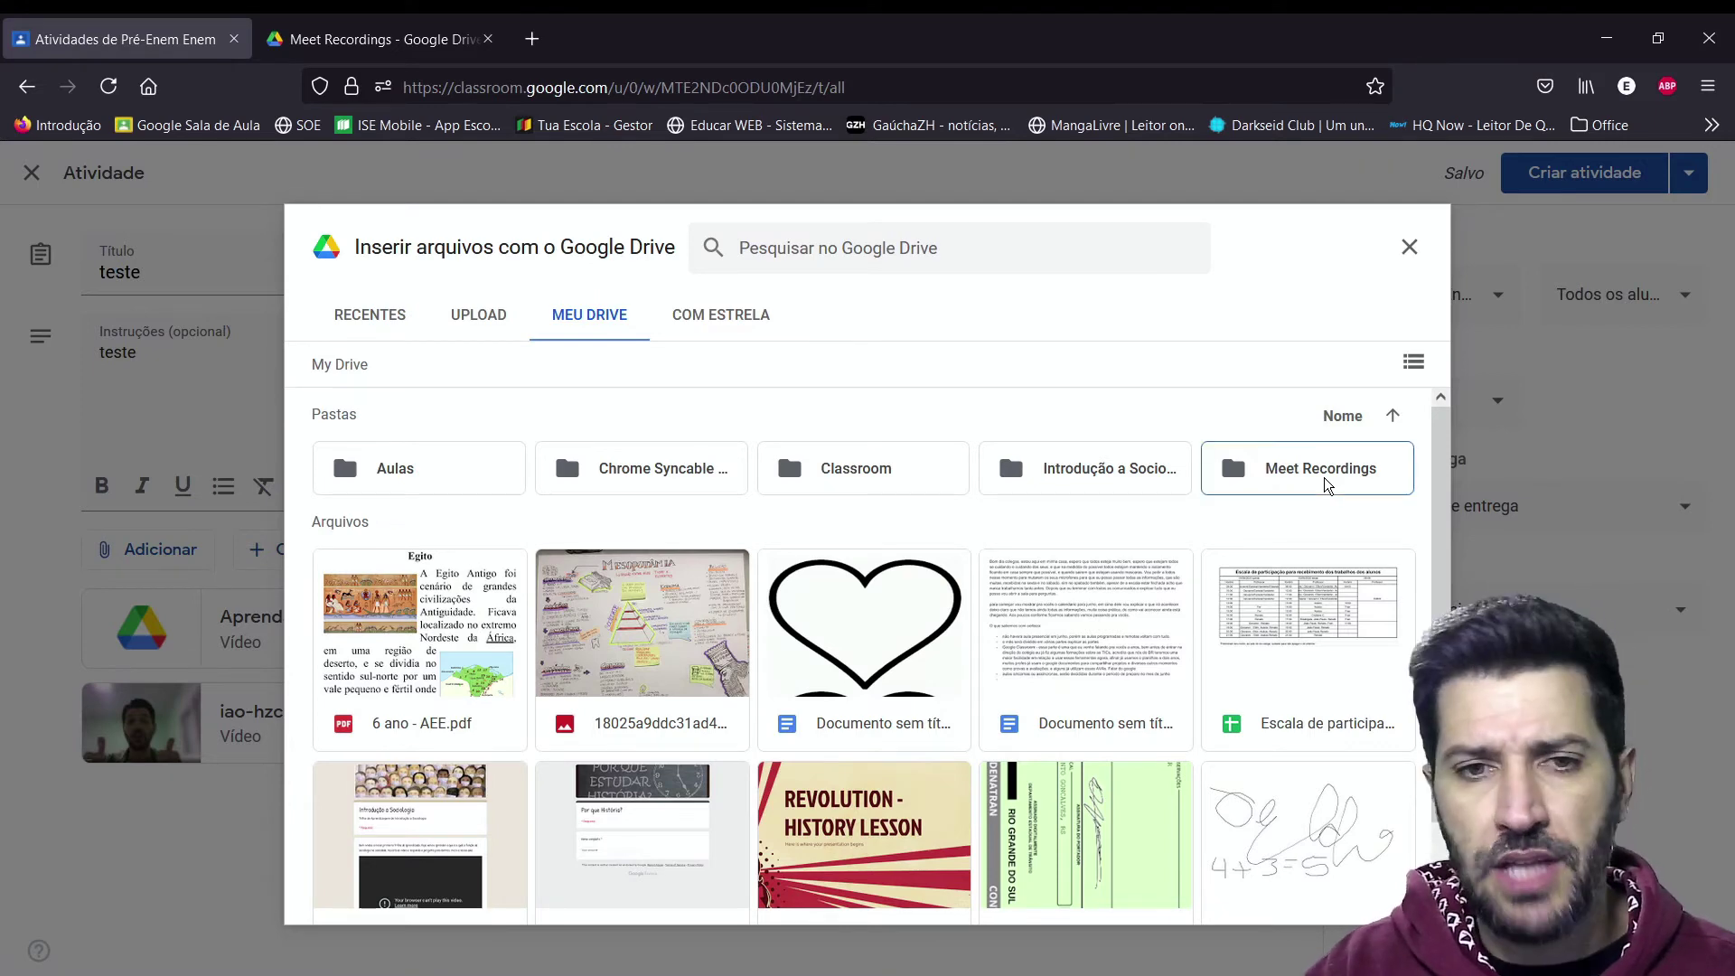
double_click(1327, 486)
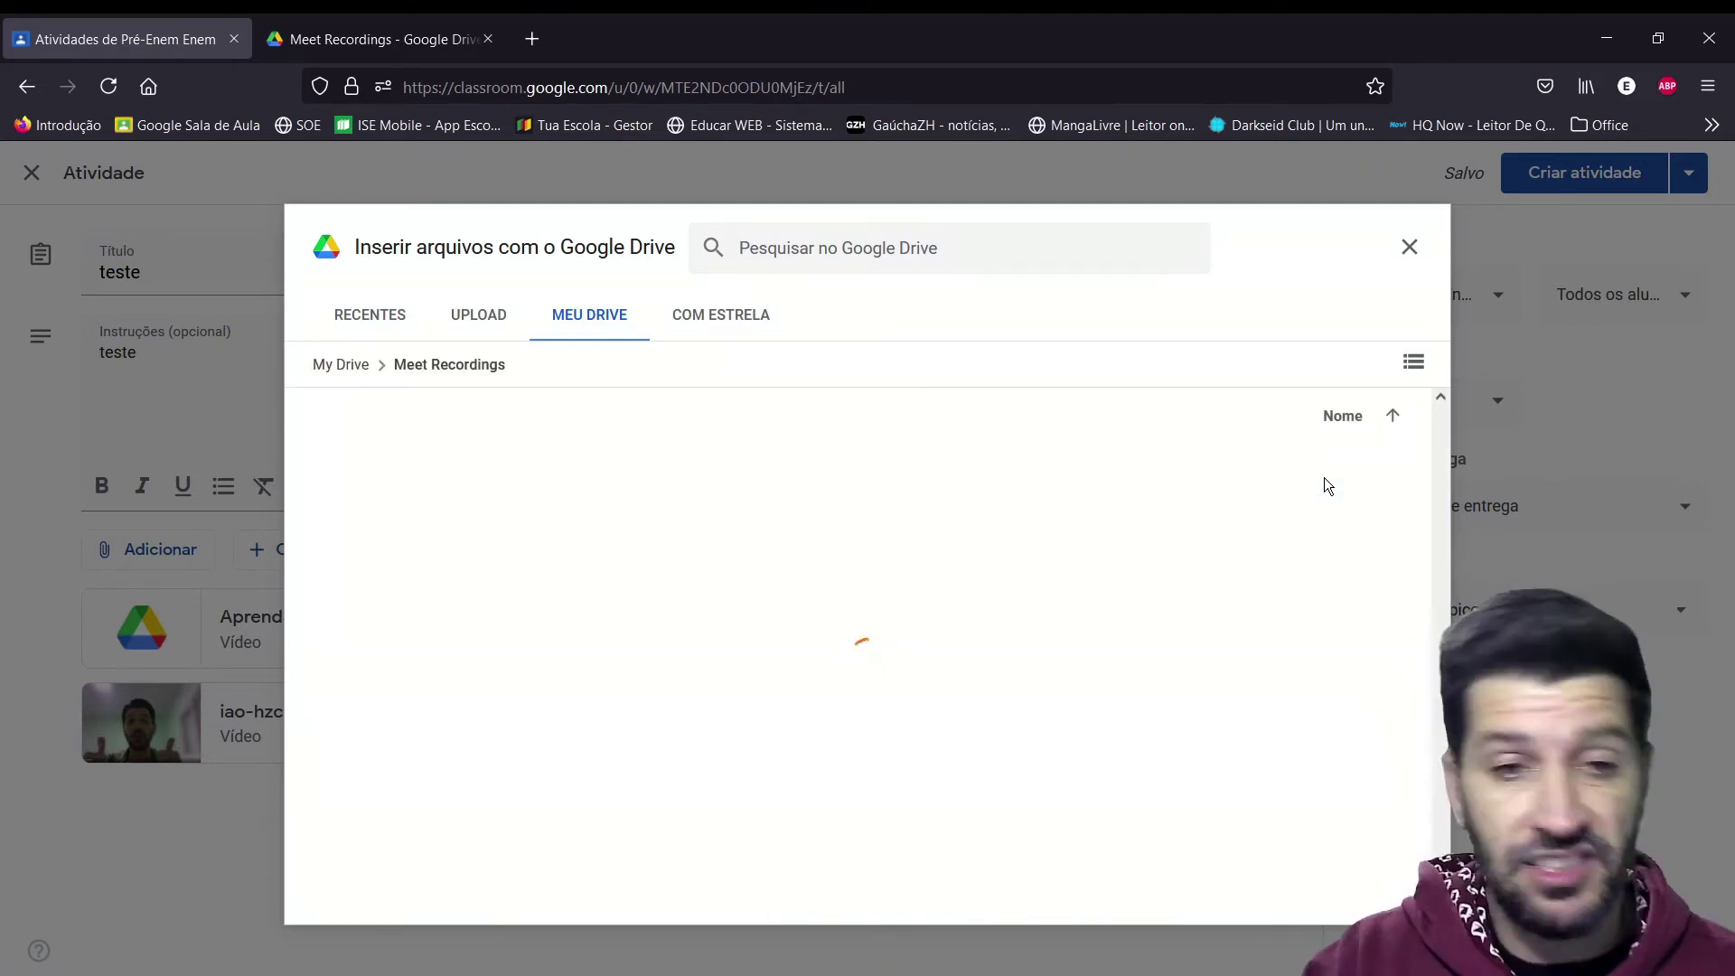
left_click(642, 542)
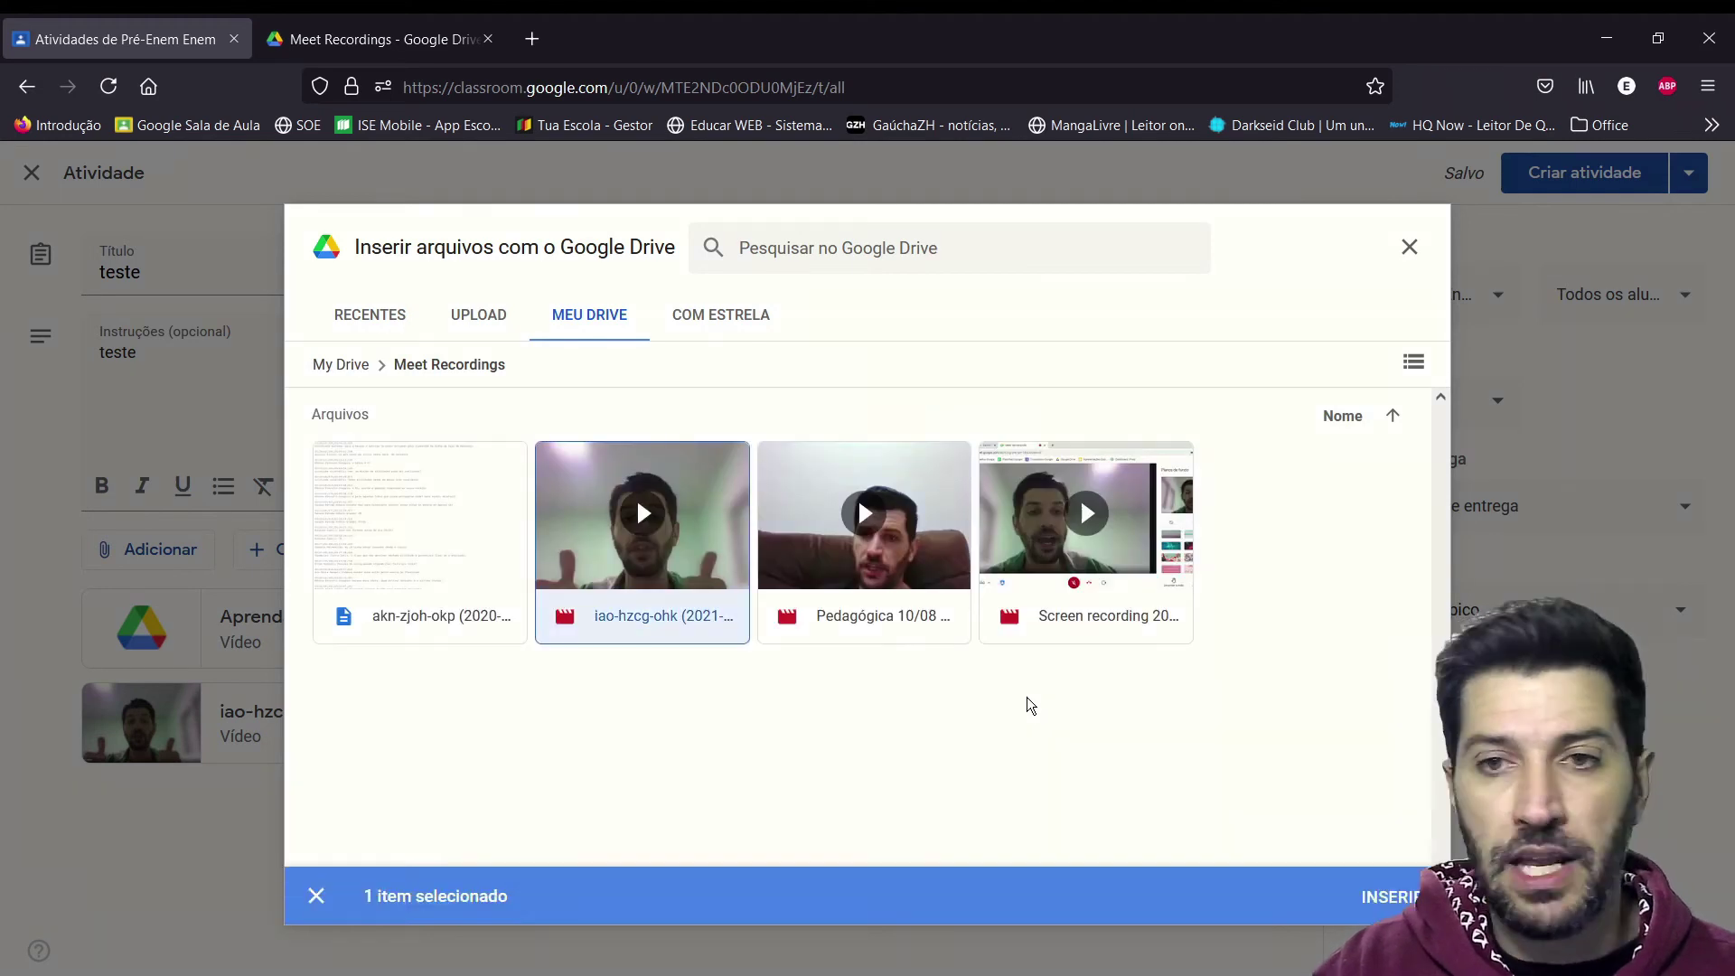
left_click(1362, 898)
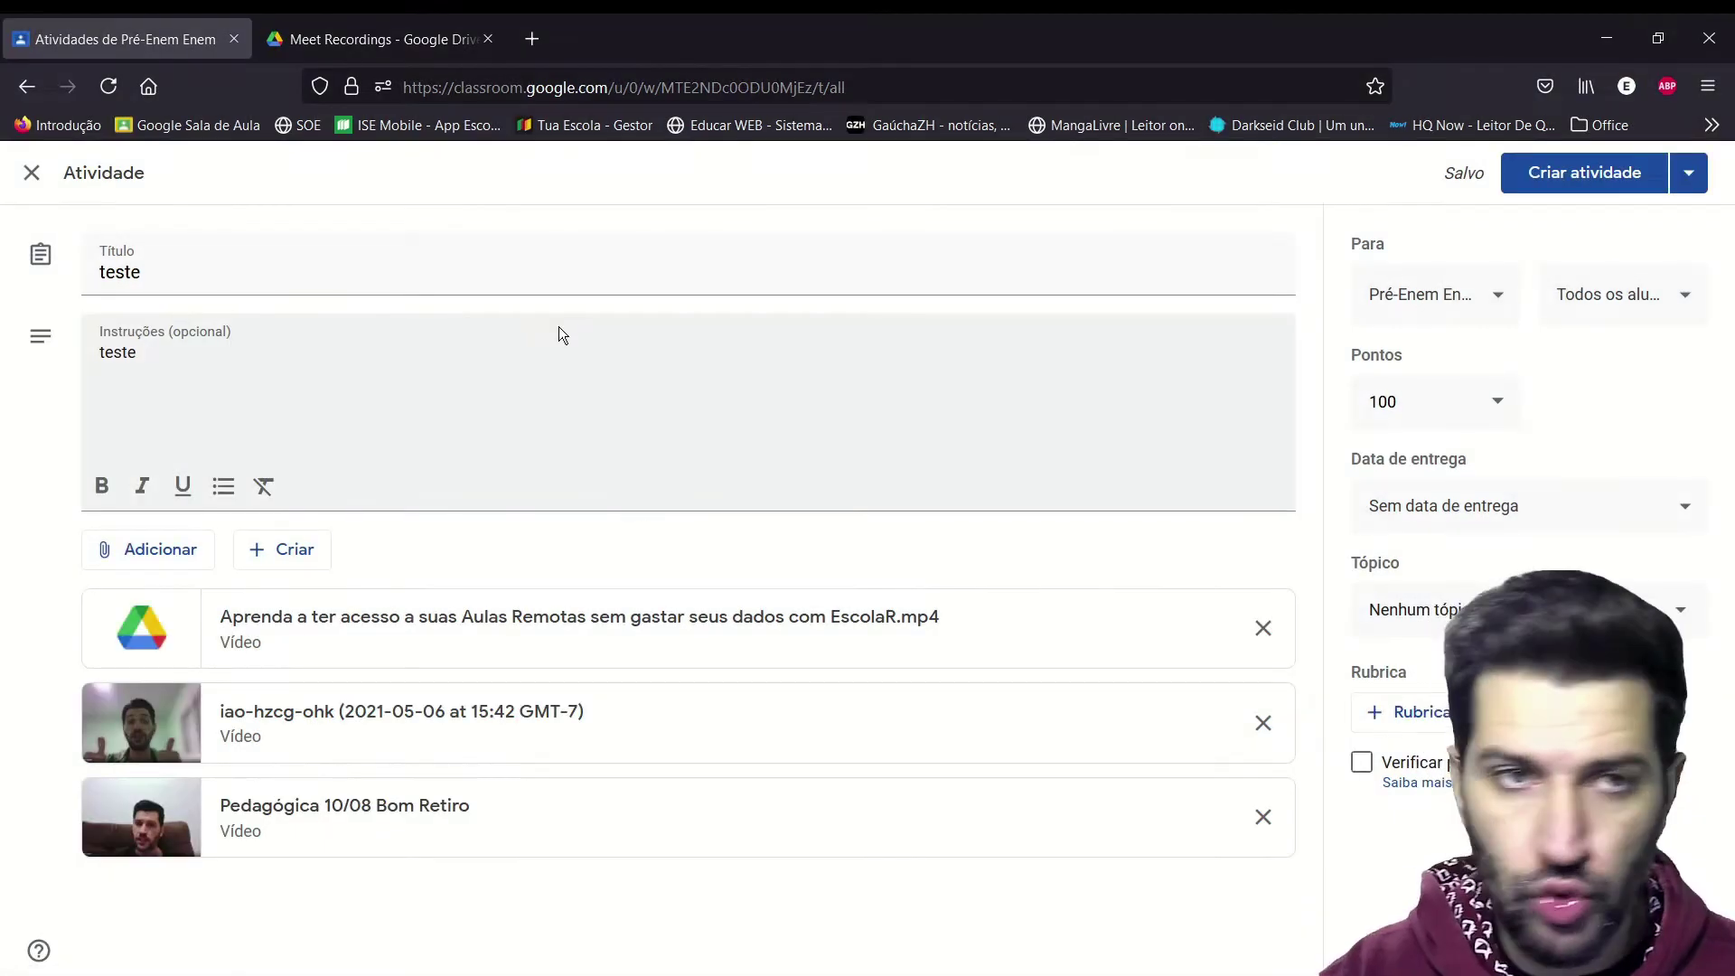
- Switch to Google Drive and upload the first "Aprenda a ter acesso a suas Aulas Remotas" video from Downloads to Meu Drive
left_click(346, 47)
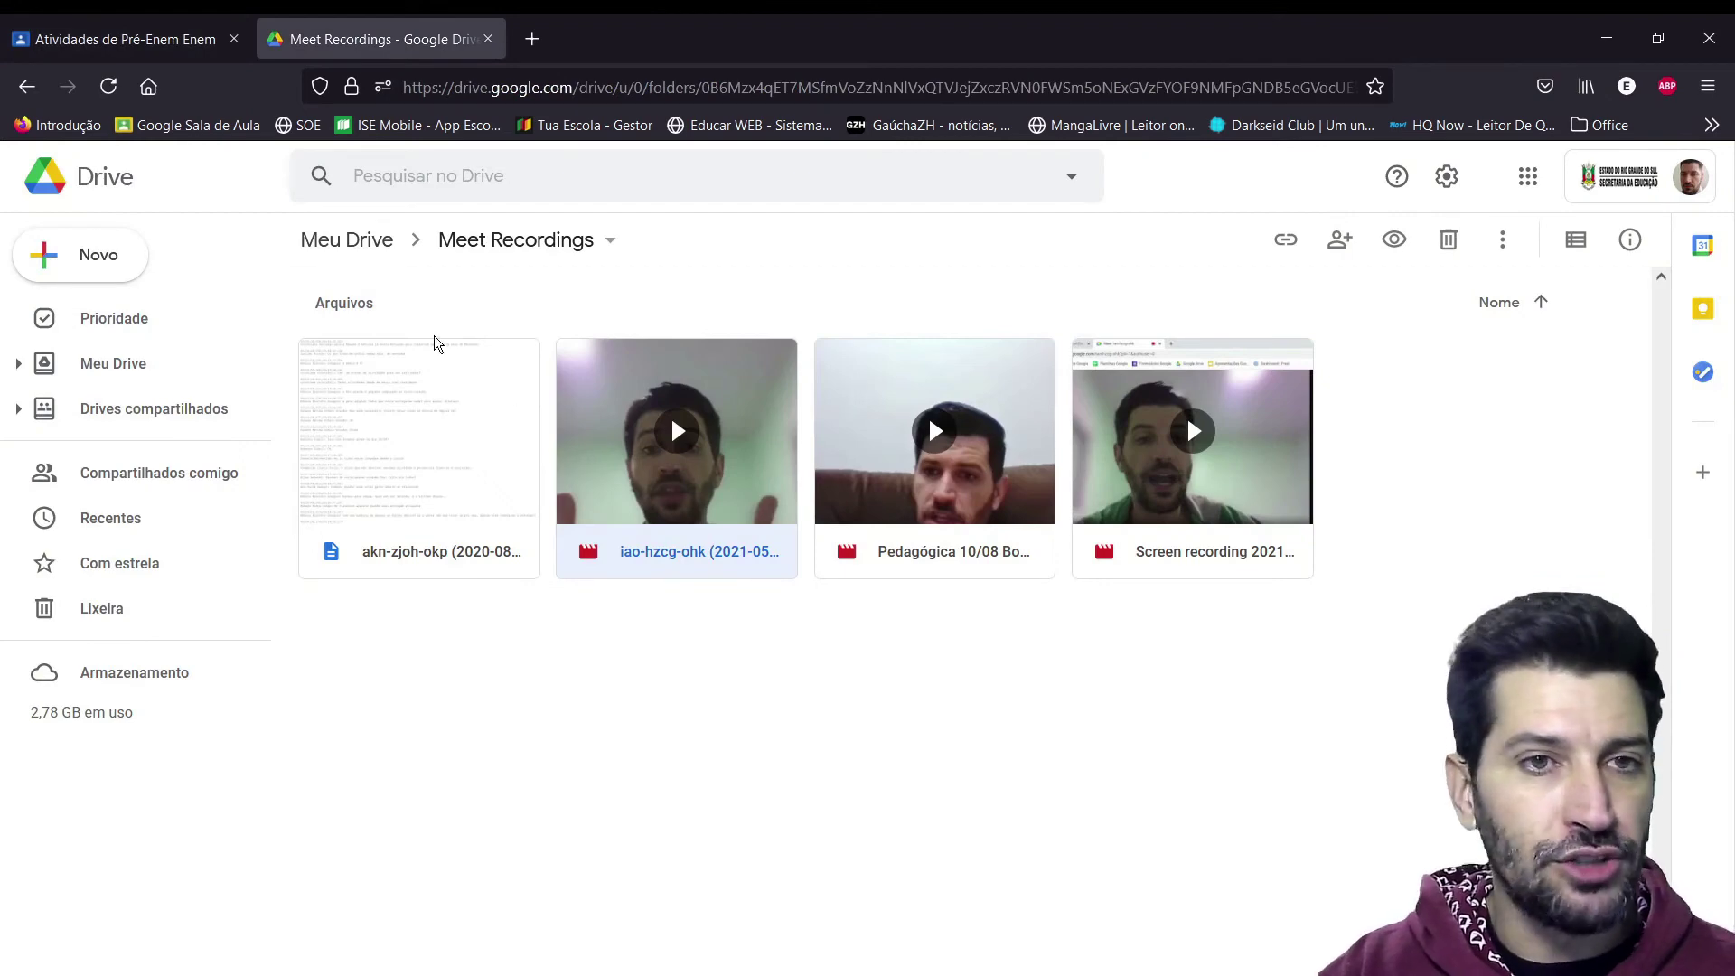
left_click(326, 242)
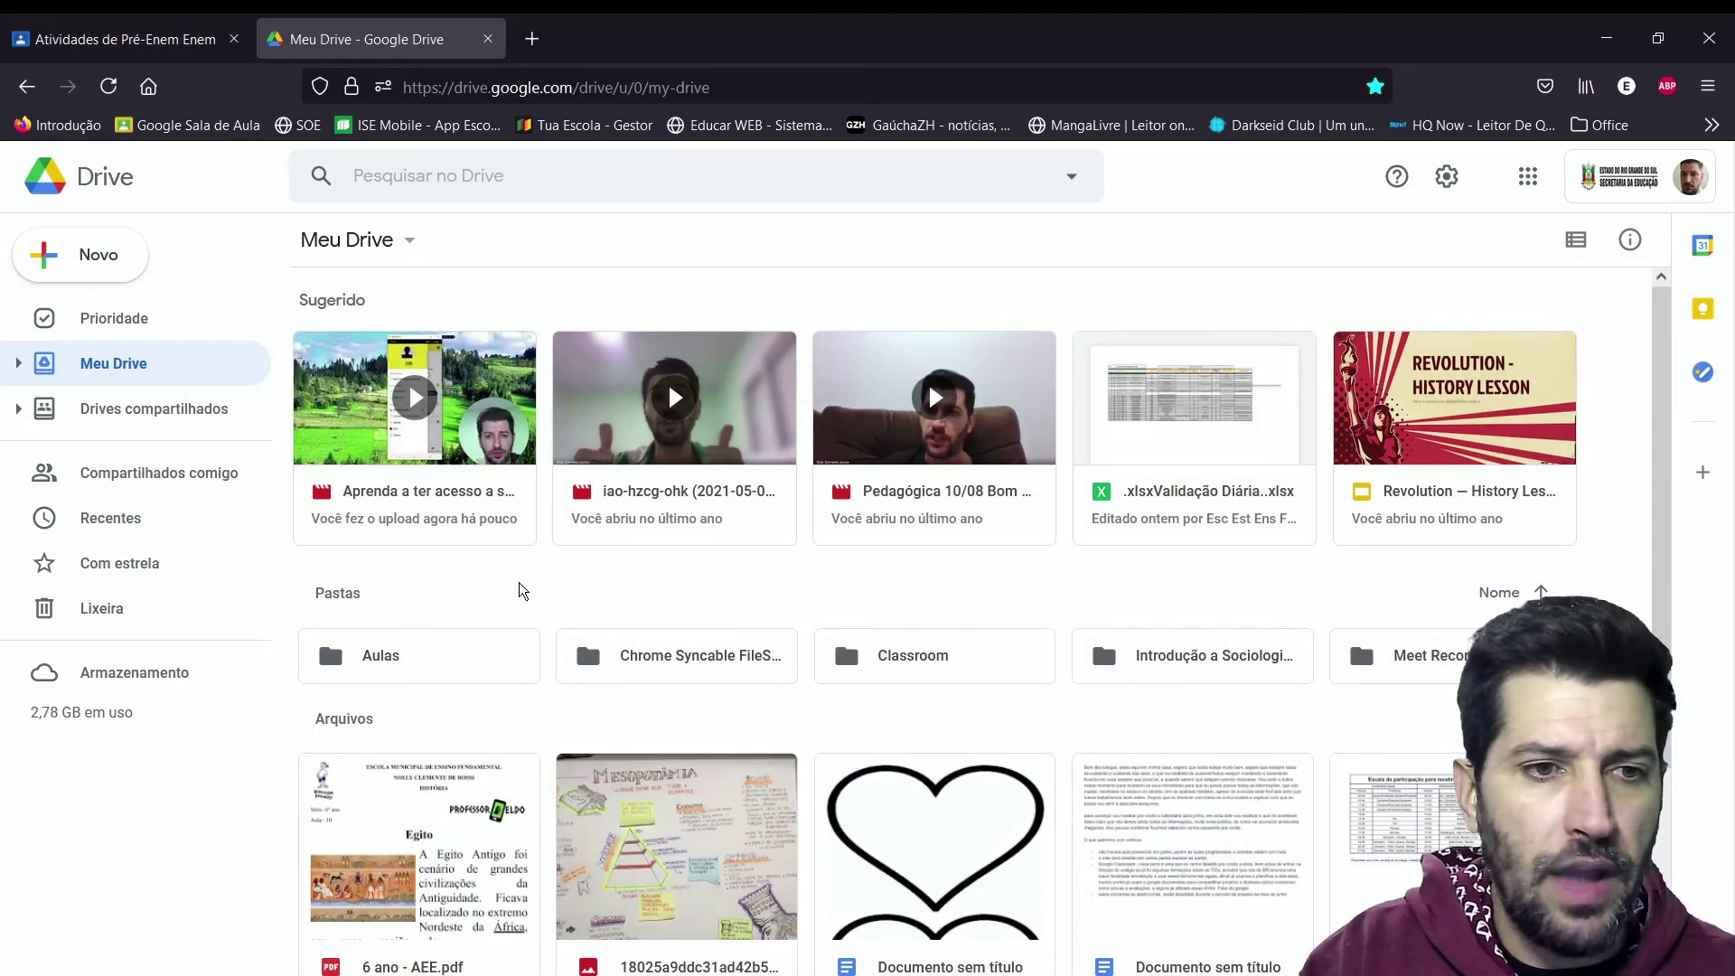
right_click(520, 589)
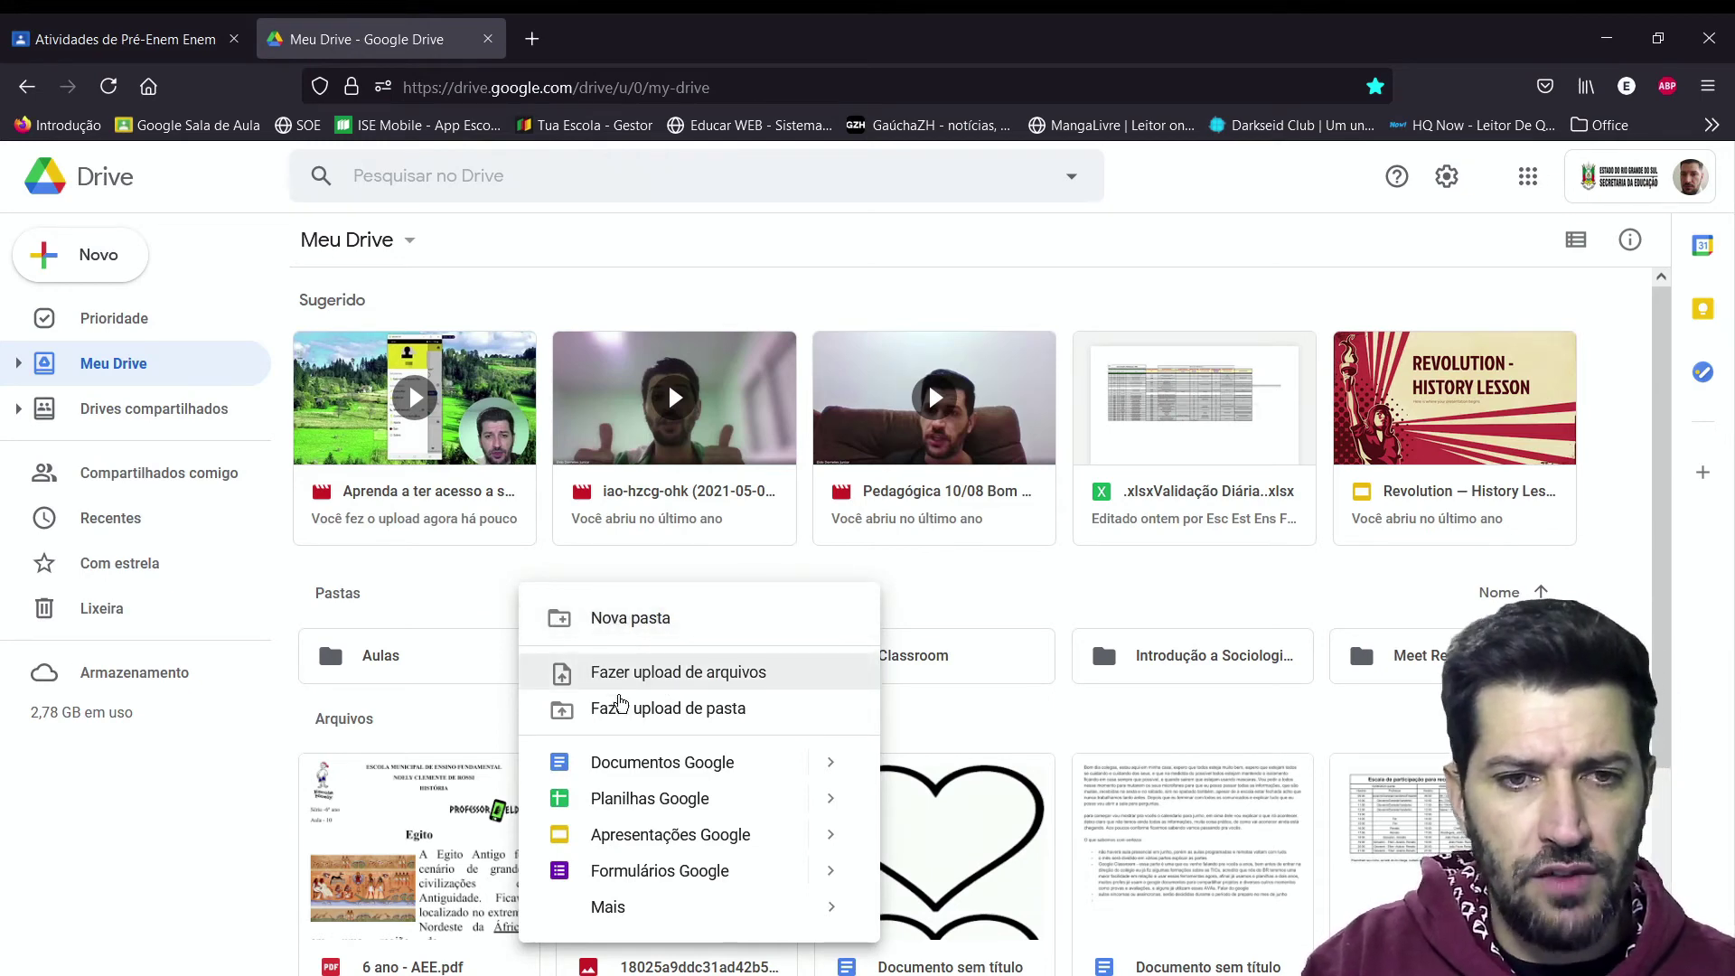
left_click(658, 689)
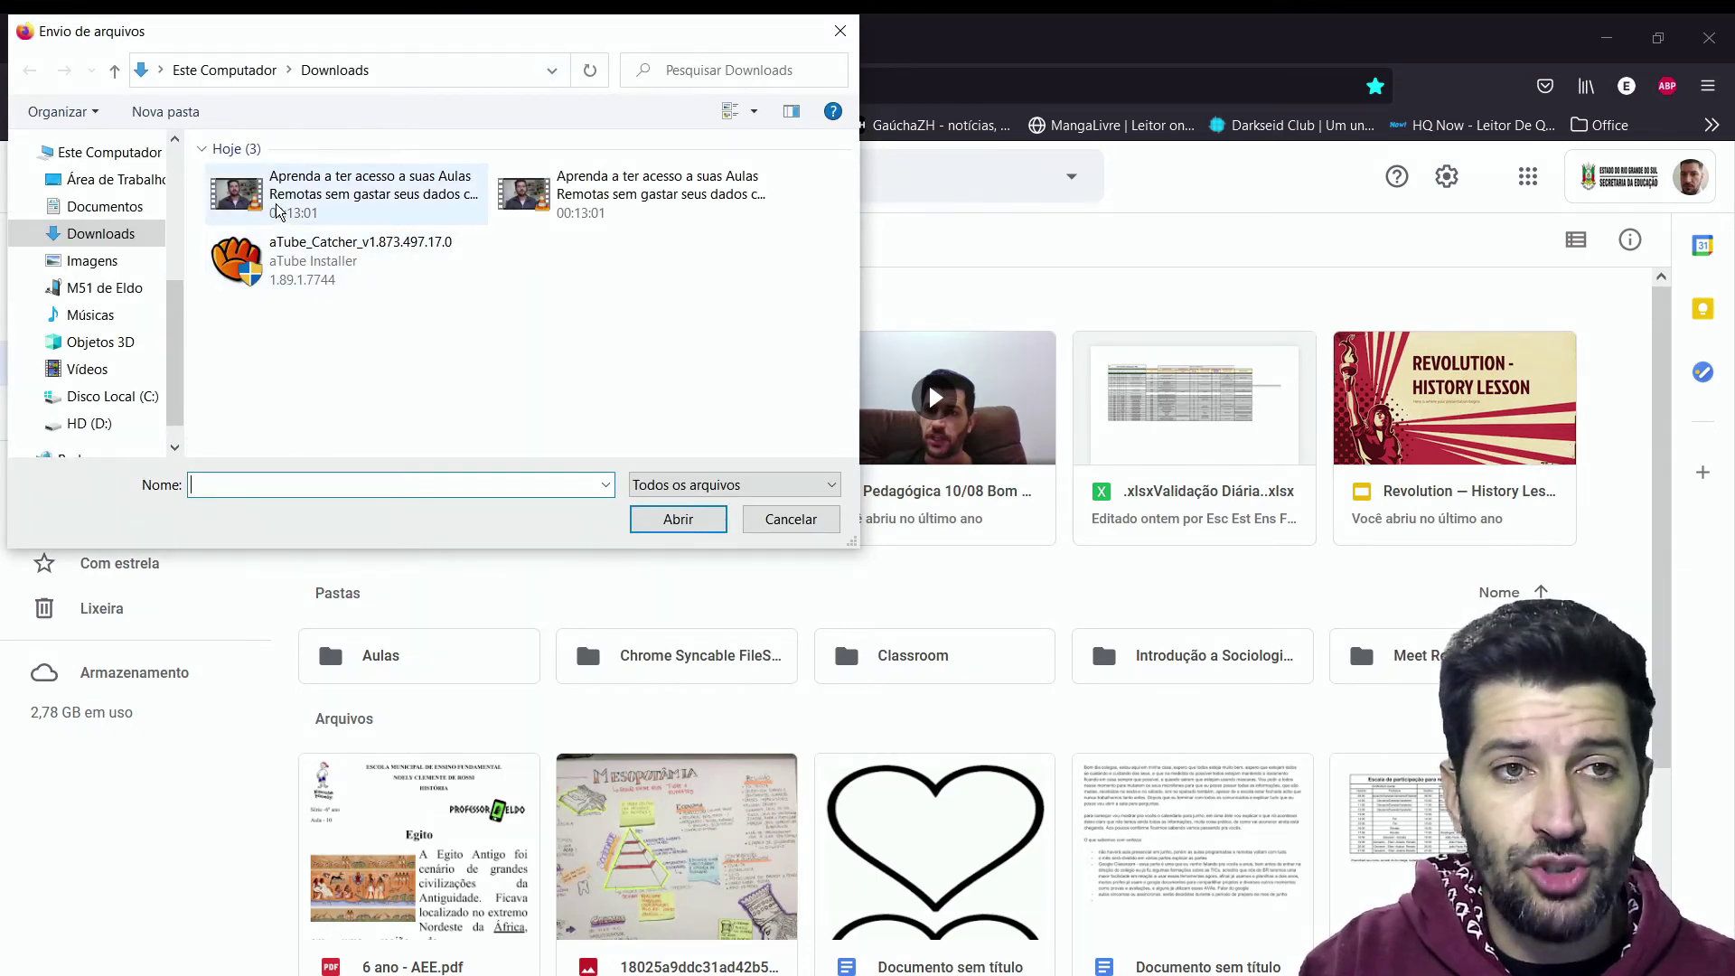
left_click(278, 212)
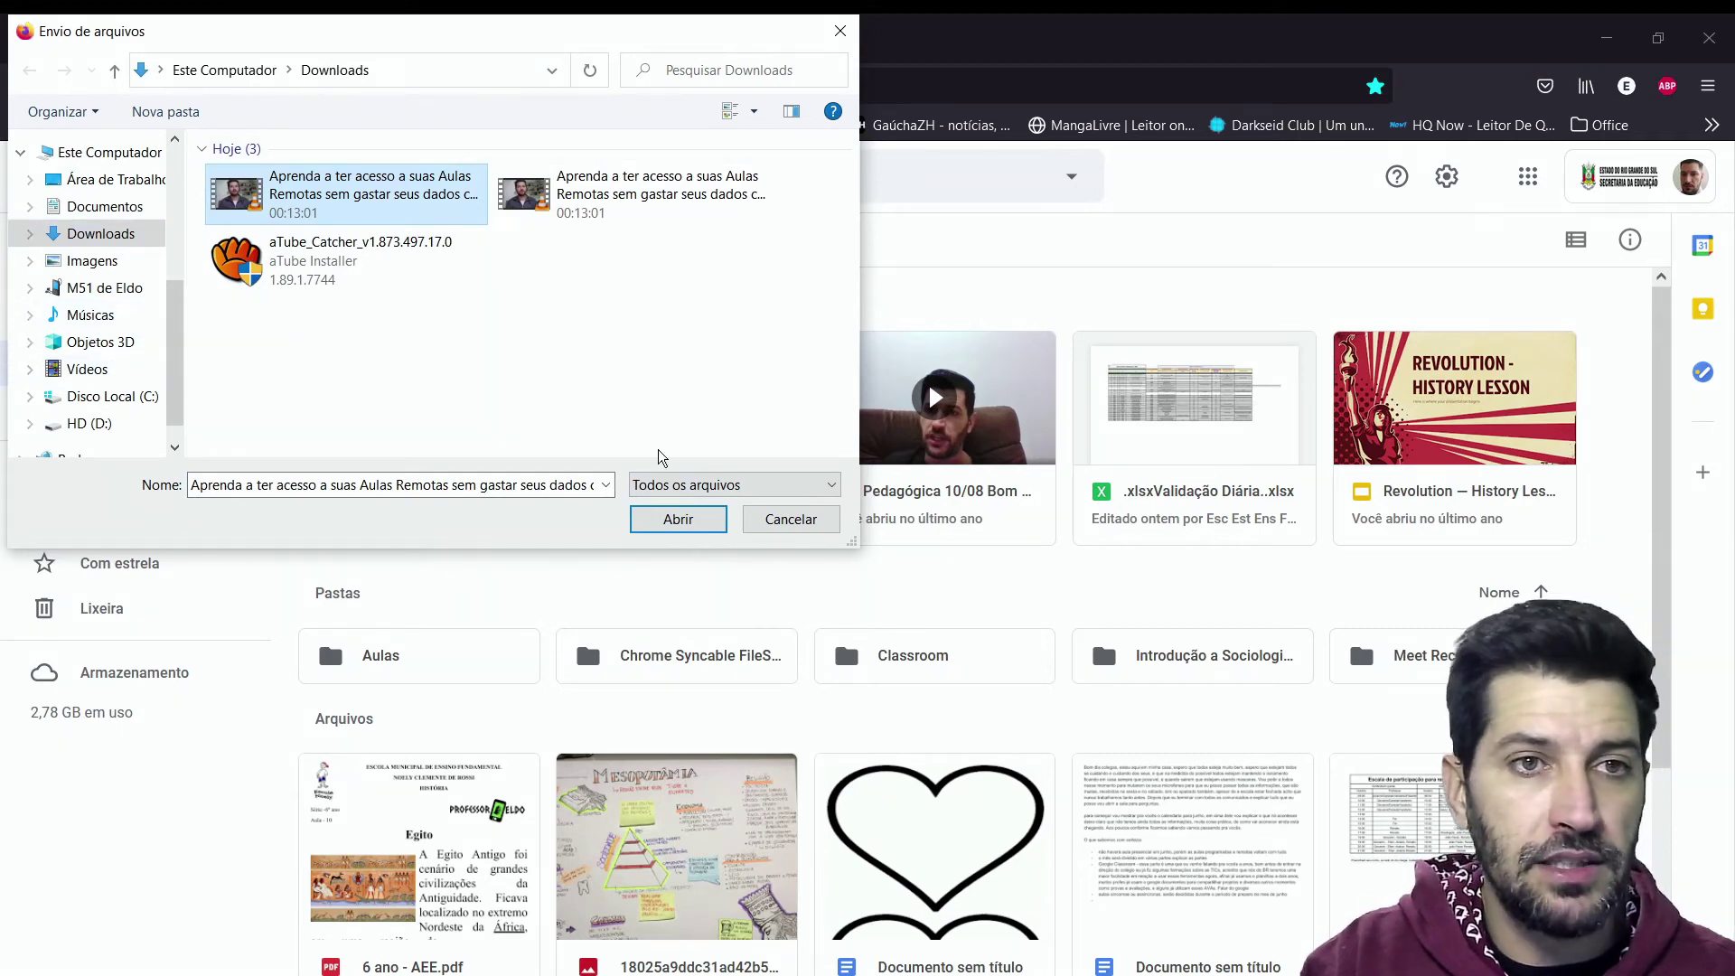
left_click(680, 519)
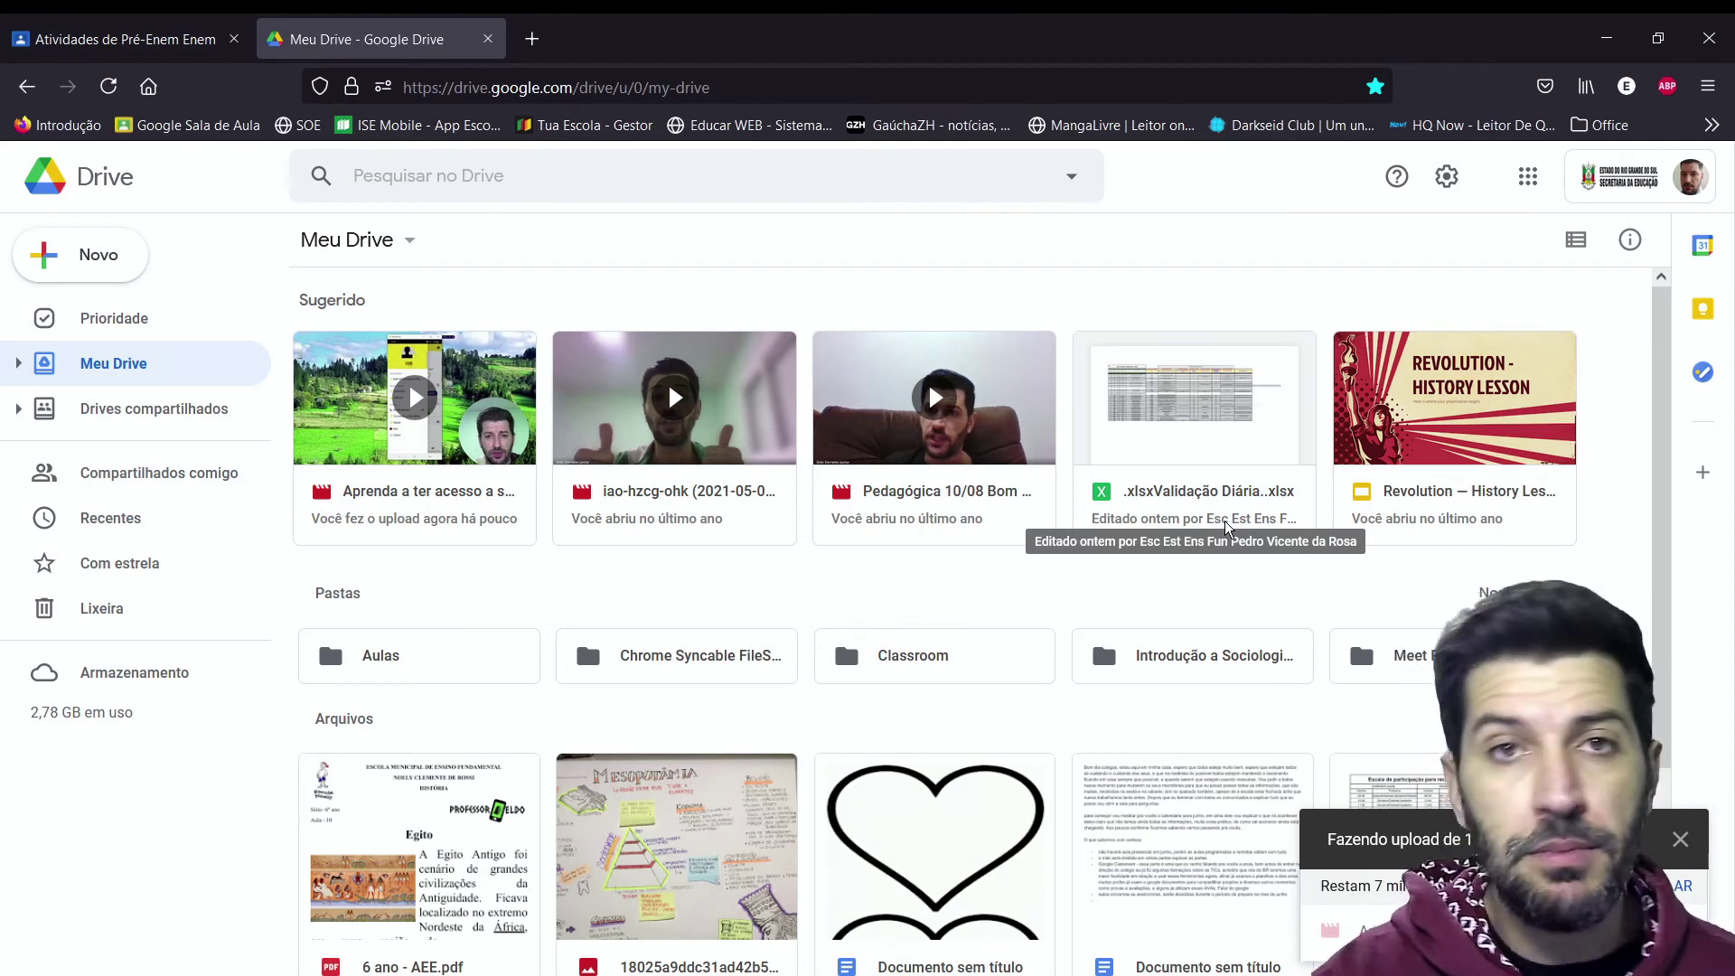
- Try to transfer the second downloaded video from a reduced Downloads window straight into Meu Drive, and minimize the window
key("F5")
key("super+e")
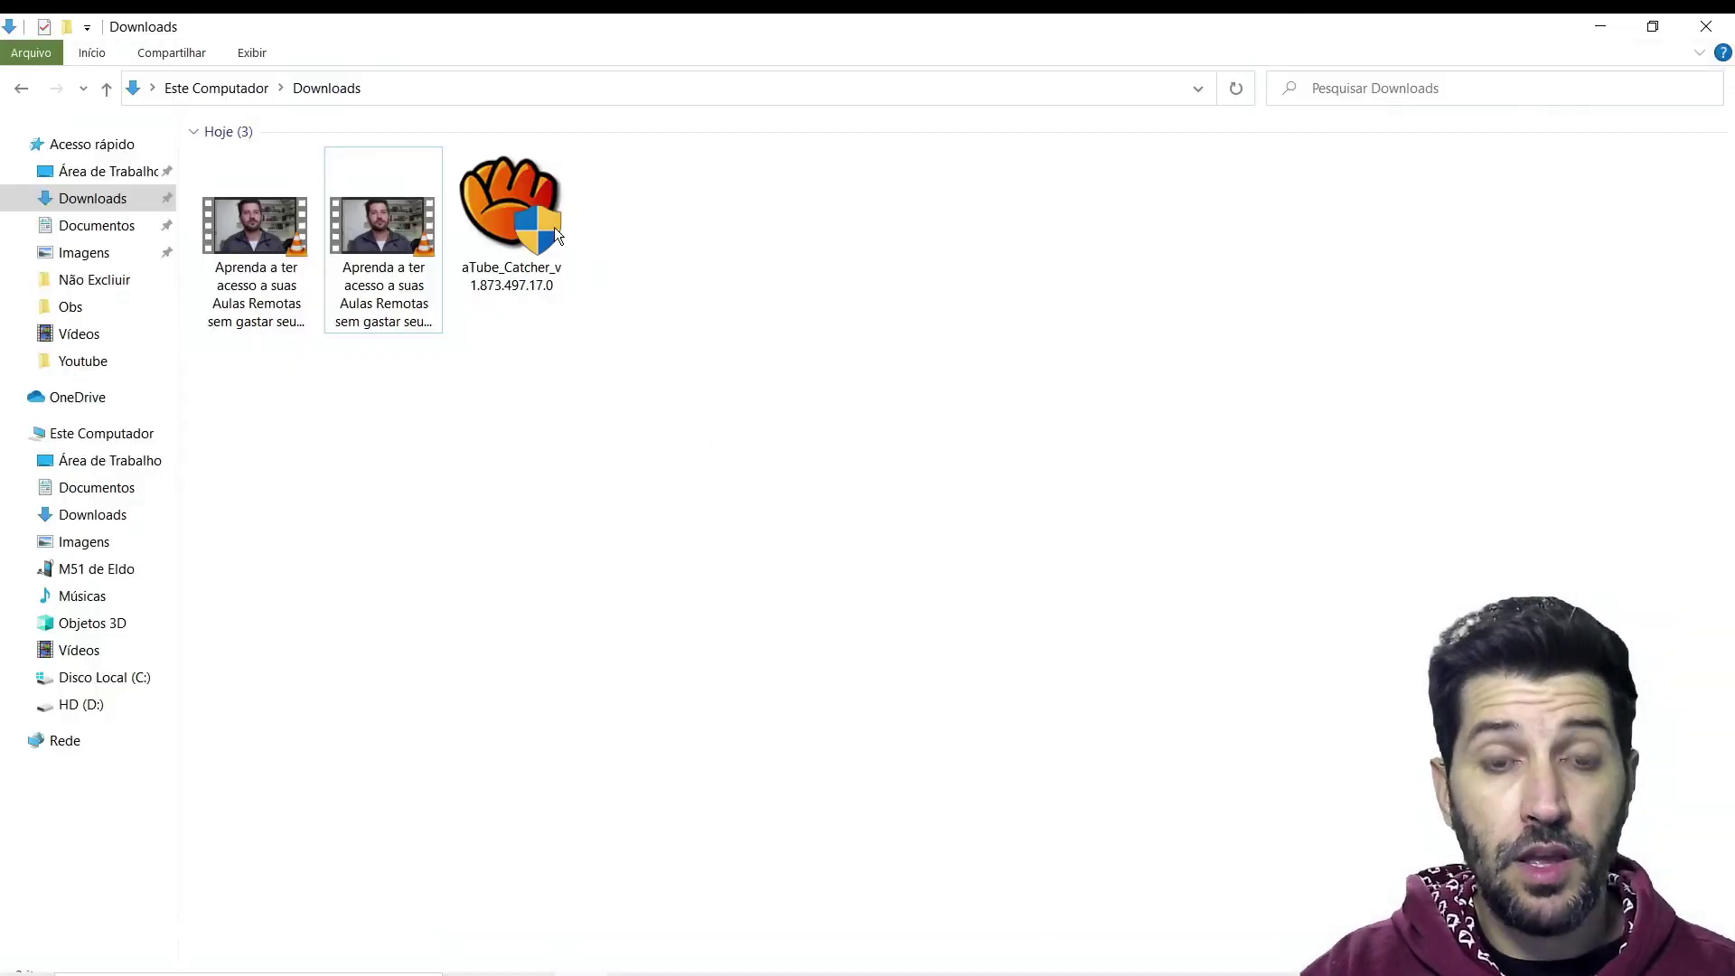
left_click(1652, 26)
left_click_drag(849, 214, 888, 251)
left_click(725, 442)
left_click_drag(725, 442, 1324, 754)
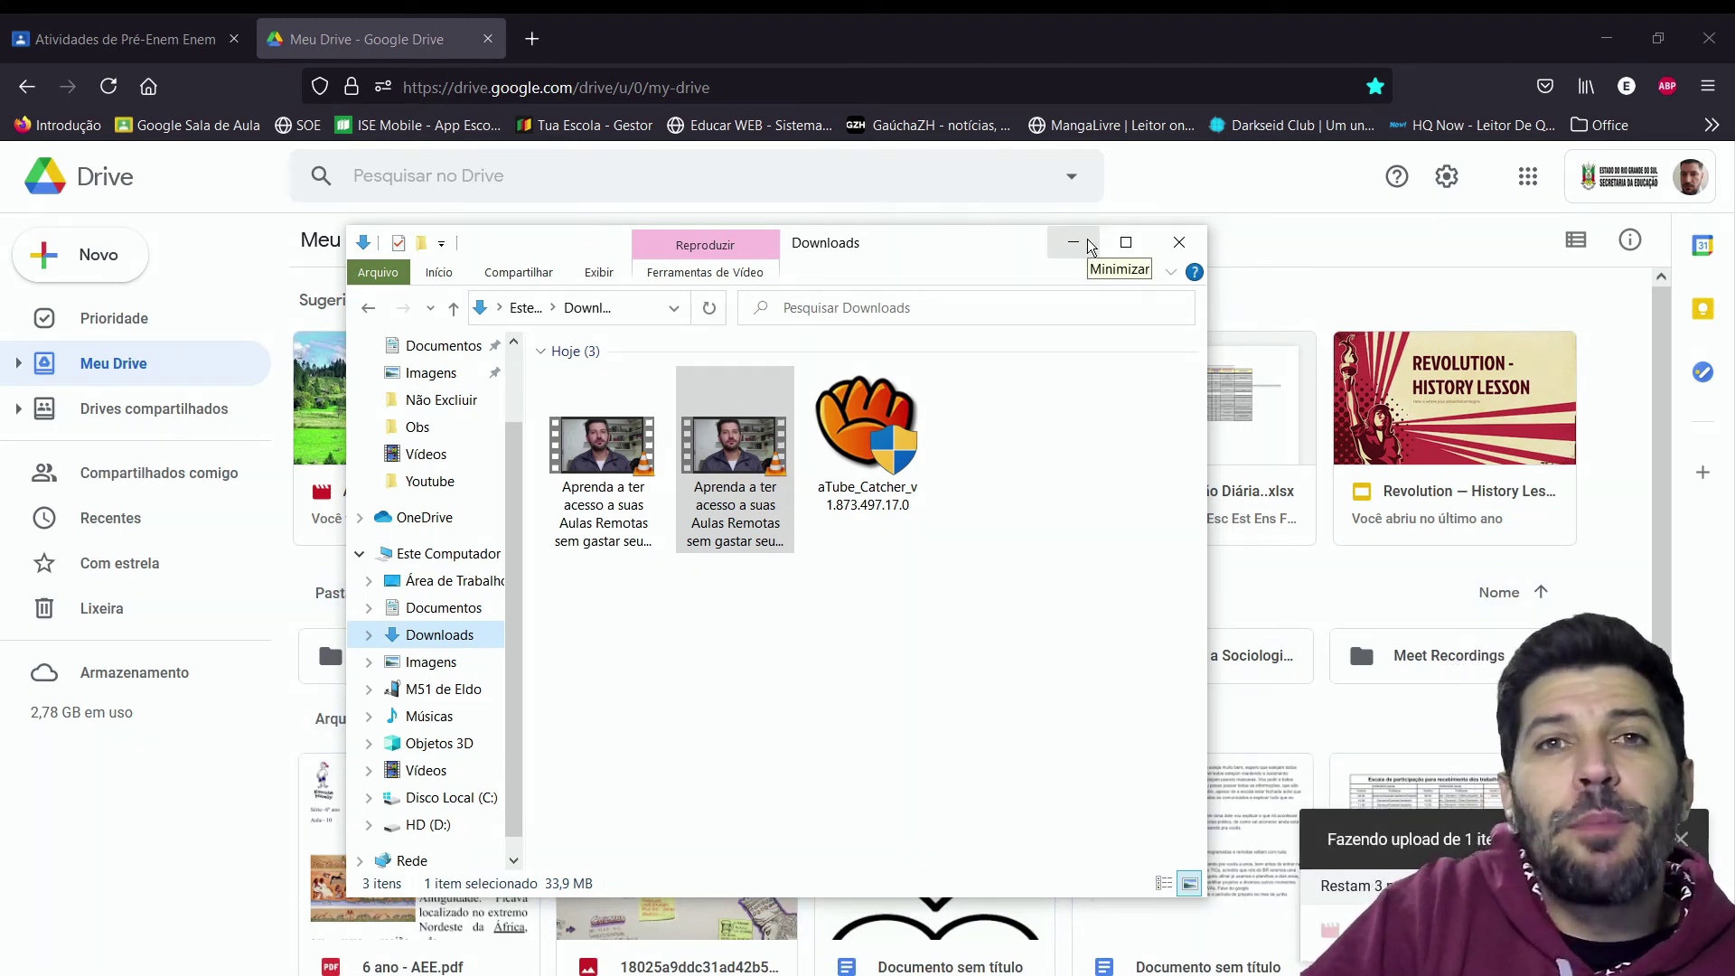
left_click(1073, 243)
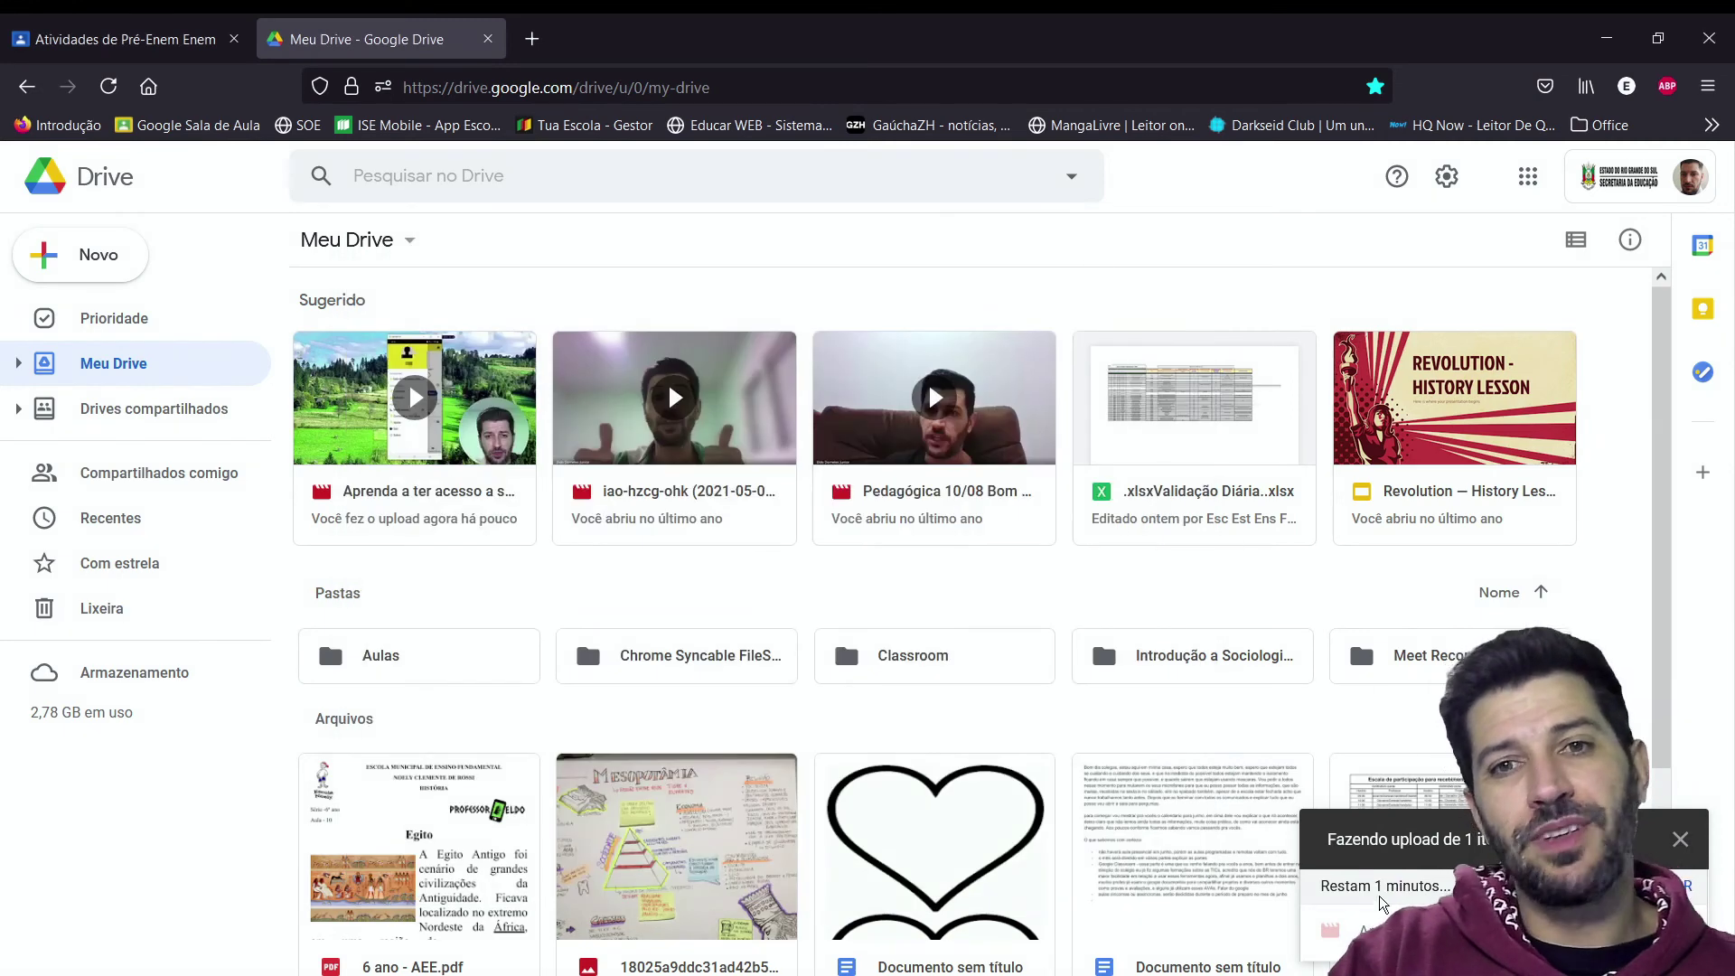